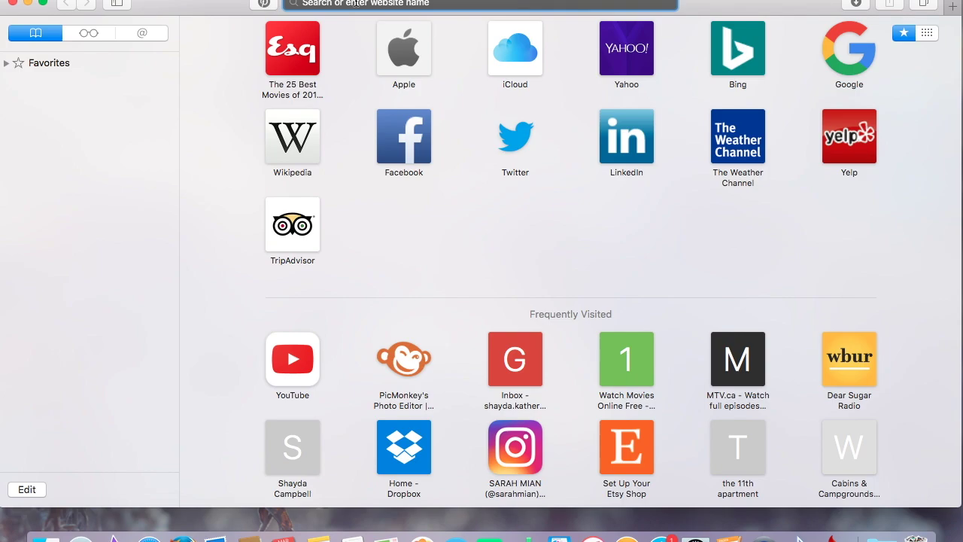
text(www.gr)
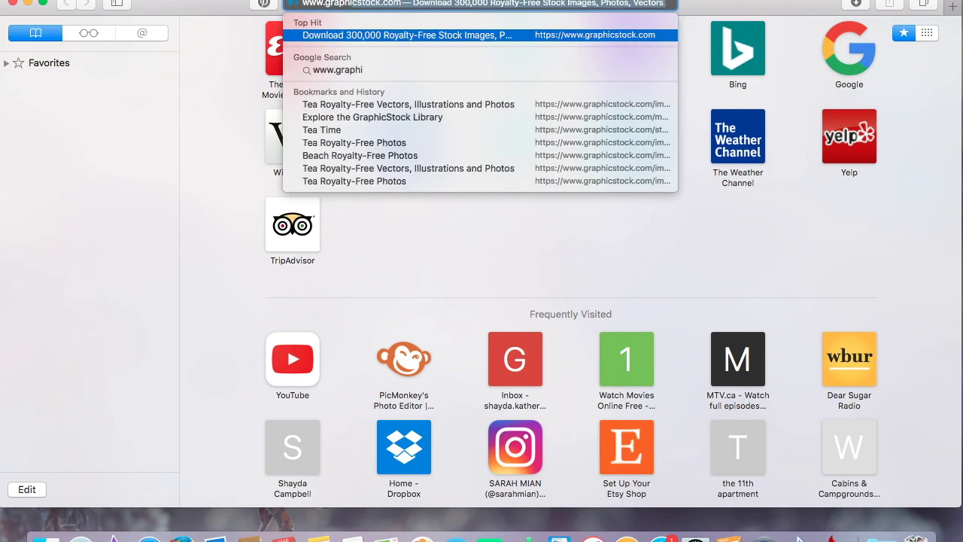
text(aphi)
key(Return)
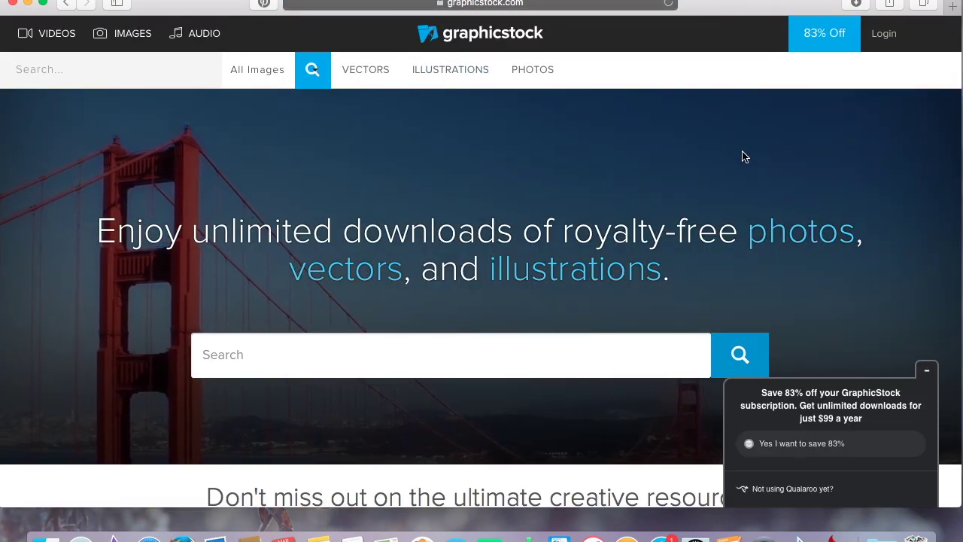
click(886, 39)
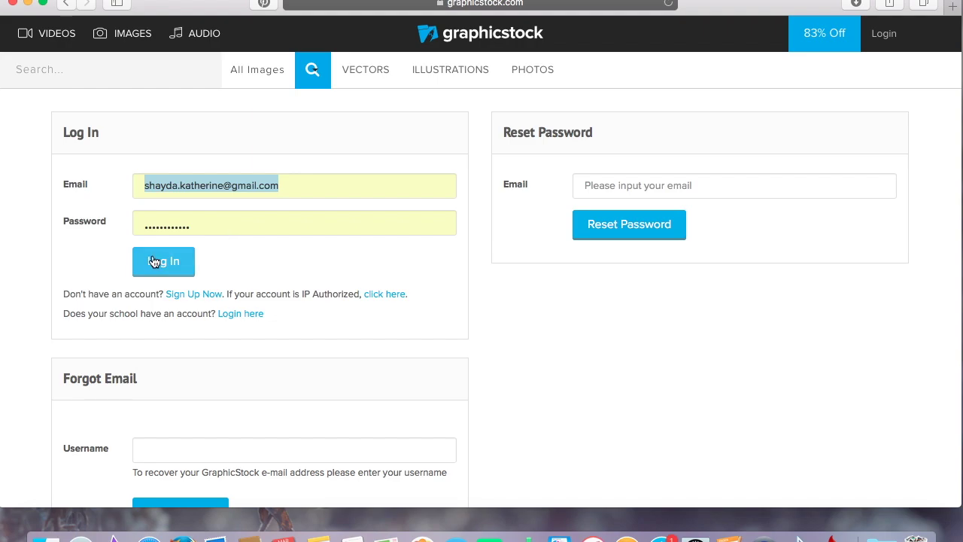
key(Return)
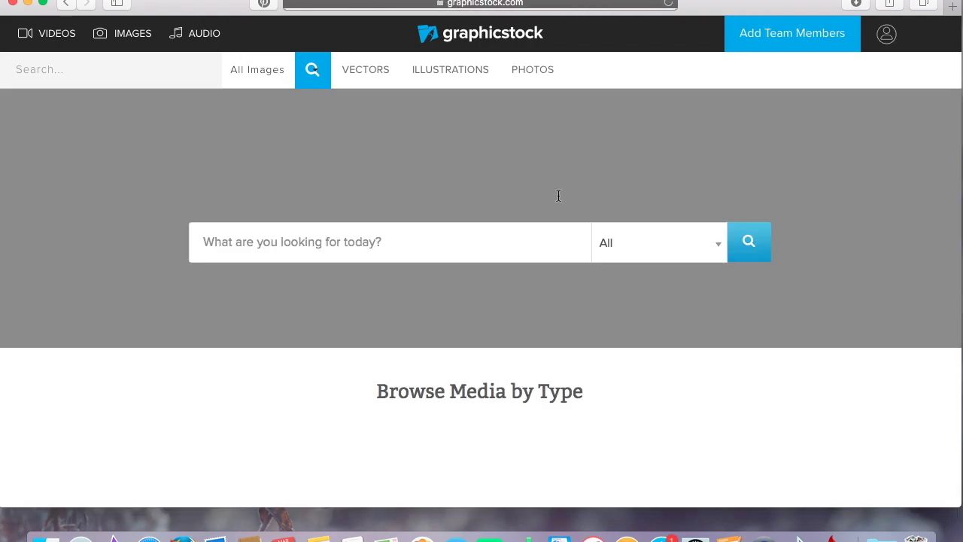
Look through the sample photos under Browse Media by Type on the home page.
scroll(691, 186, down, 5)
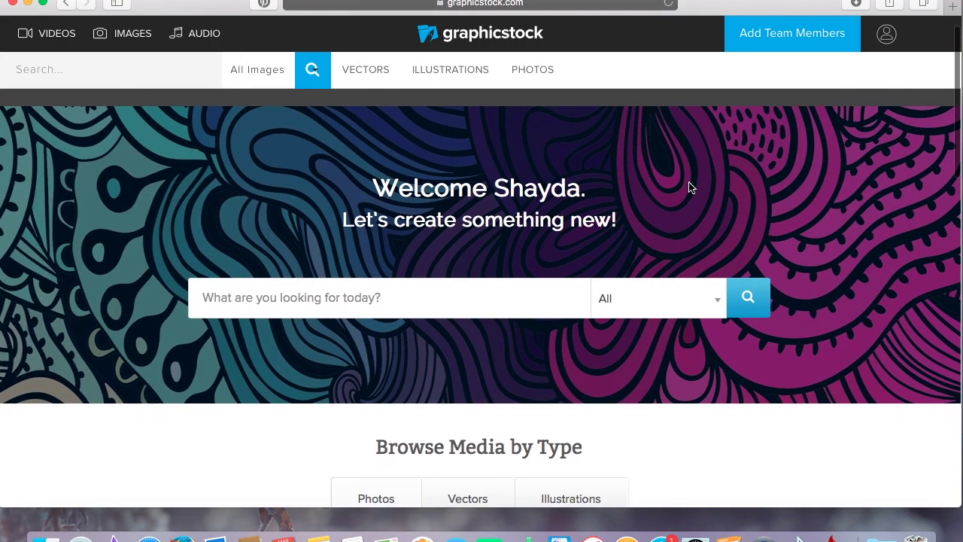
scroll(690, 188, down, 4)
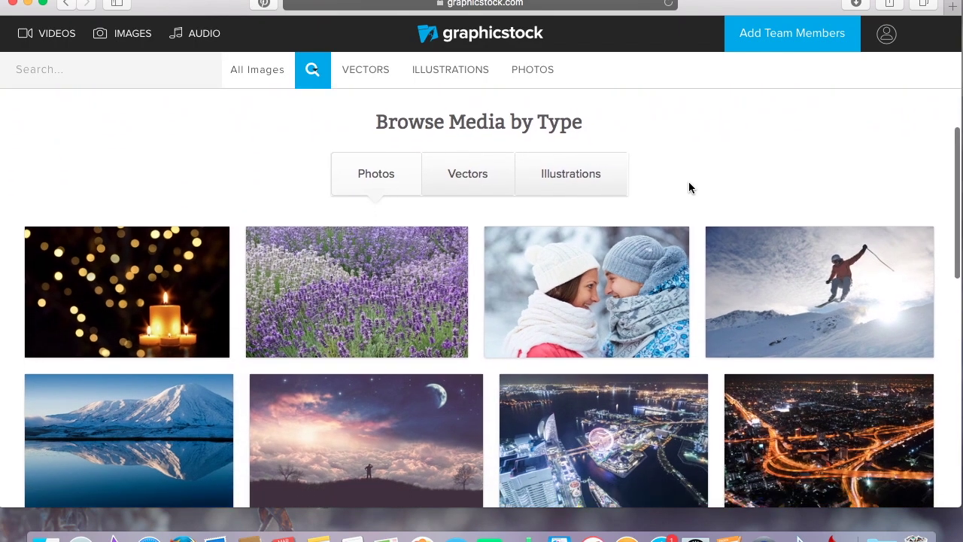
scroll(689, 187, down, 1)
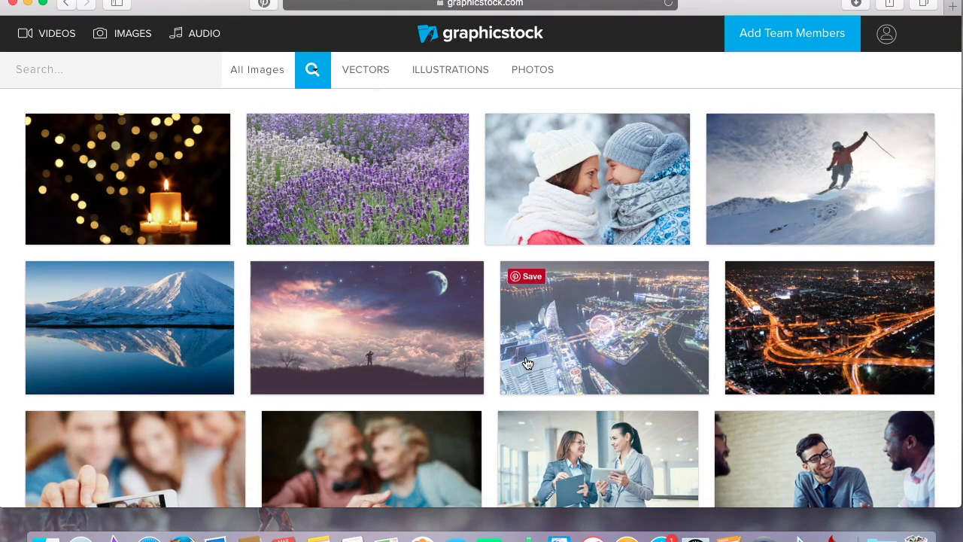
scroll(773, 397, down, 8)
scroll(773, 397, up, 15)
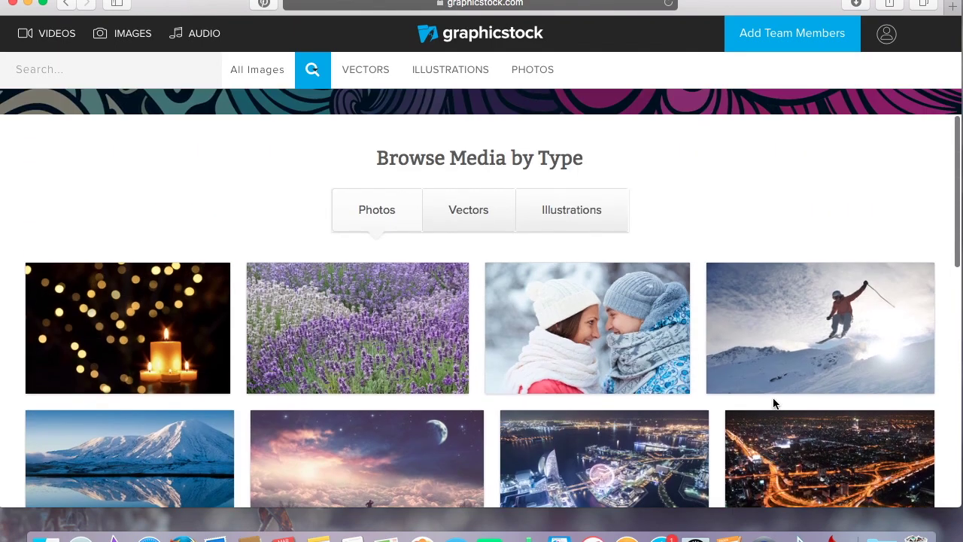
scroll(773, 397, down, 5)
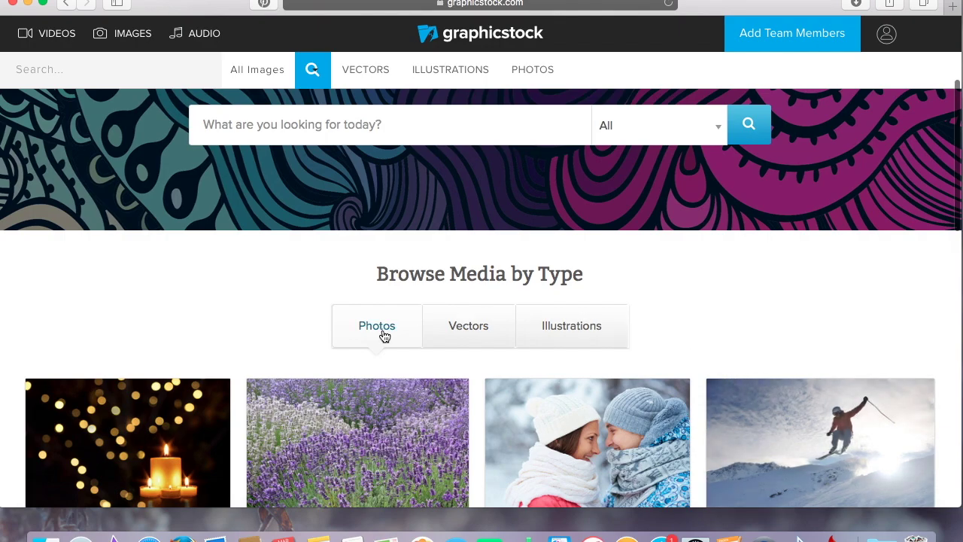
Switch the media samples to Illustrations and look through them.
click(554, 324)
scroll(713, 320, down, 5)
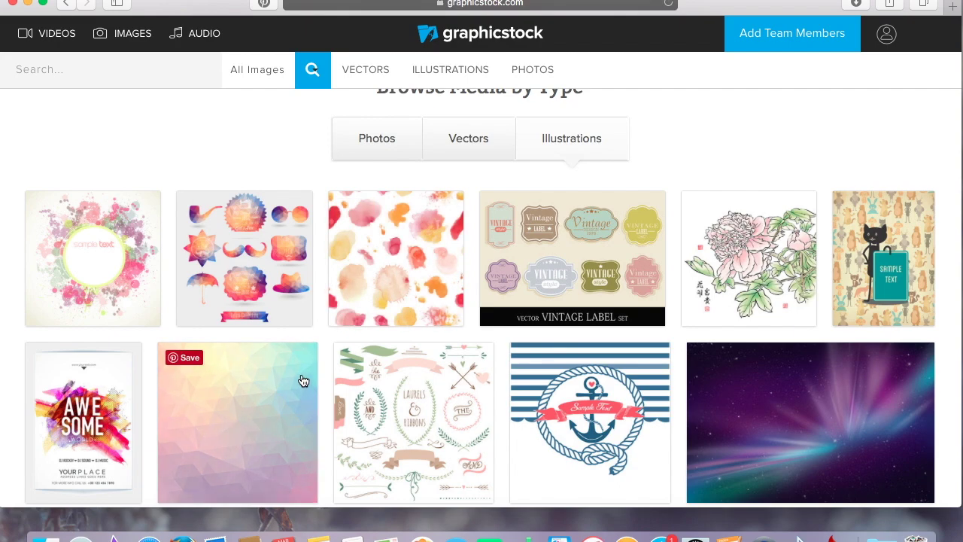
scroll(283, 407, down, 2)
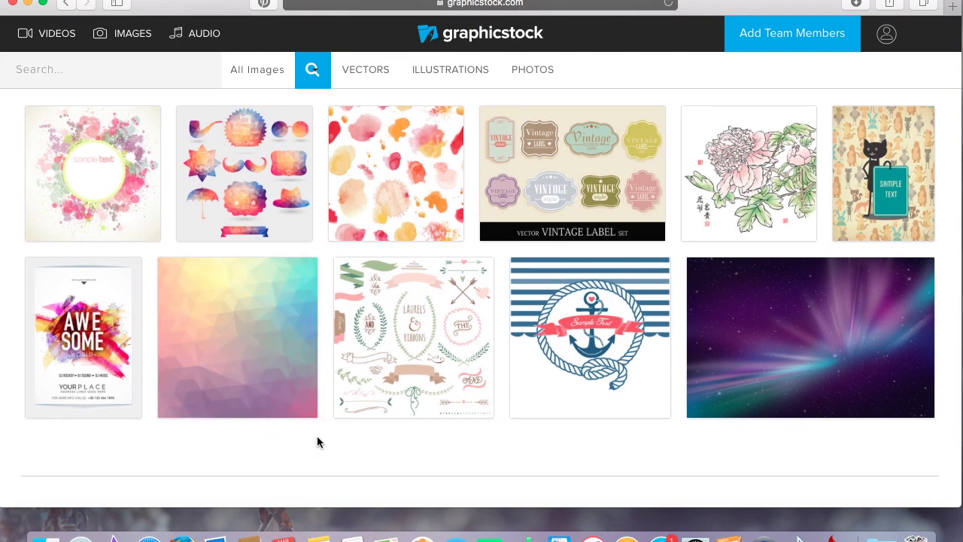
scroll(317, 442, up, 4)
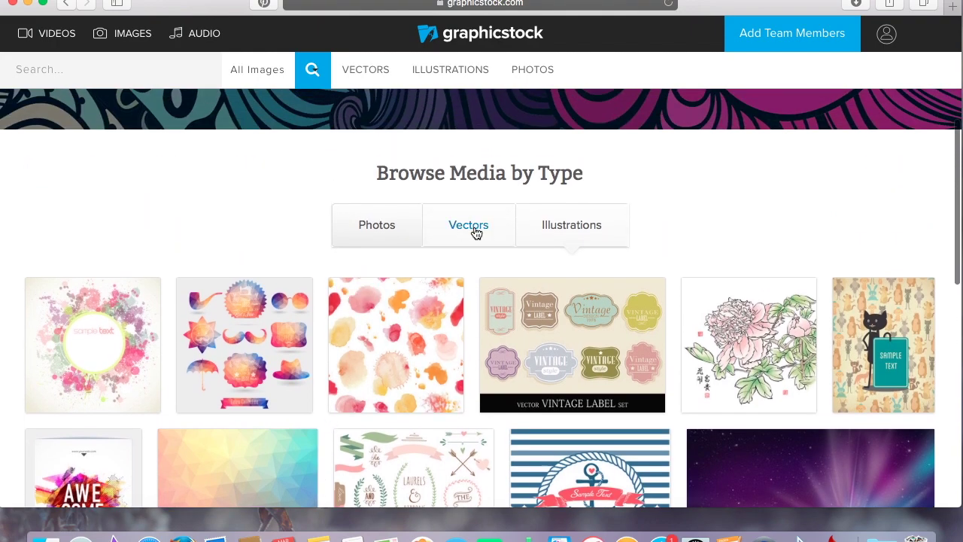
Switch the media samples to Vectors and look through them.
click(476, 230)
scroll(750, 189, down, 3)
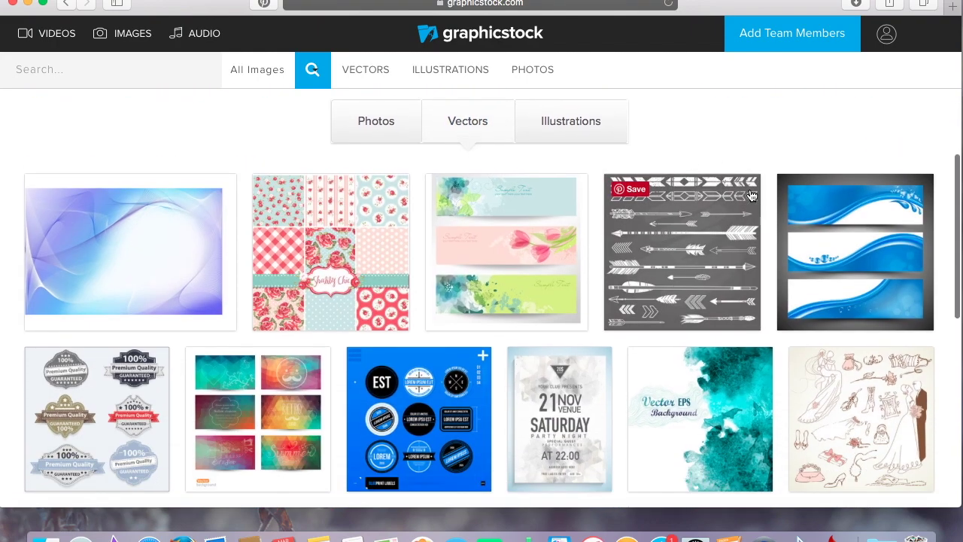
scroll(750, 195, down, 3)
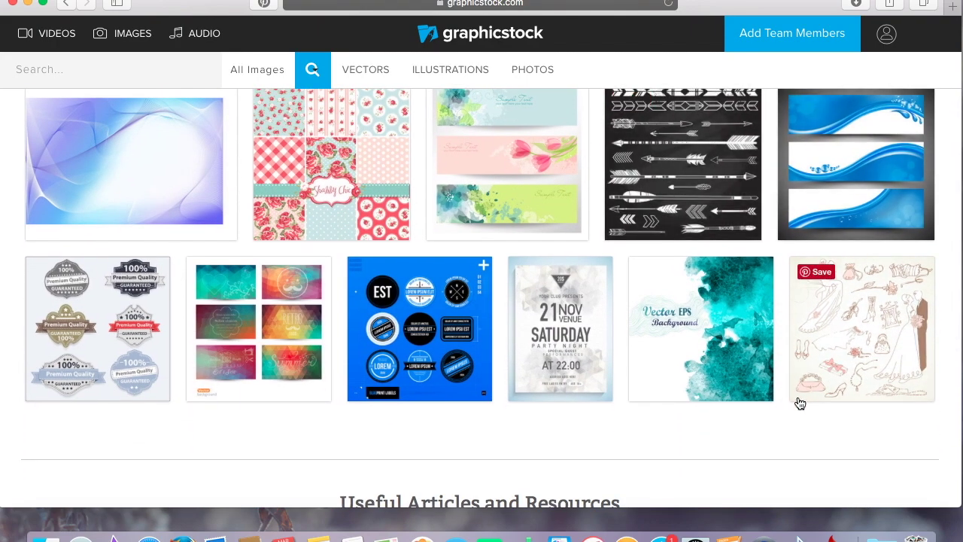
scroll(800, 404, up, 2)
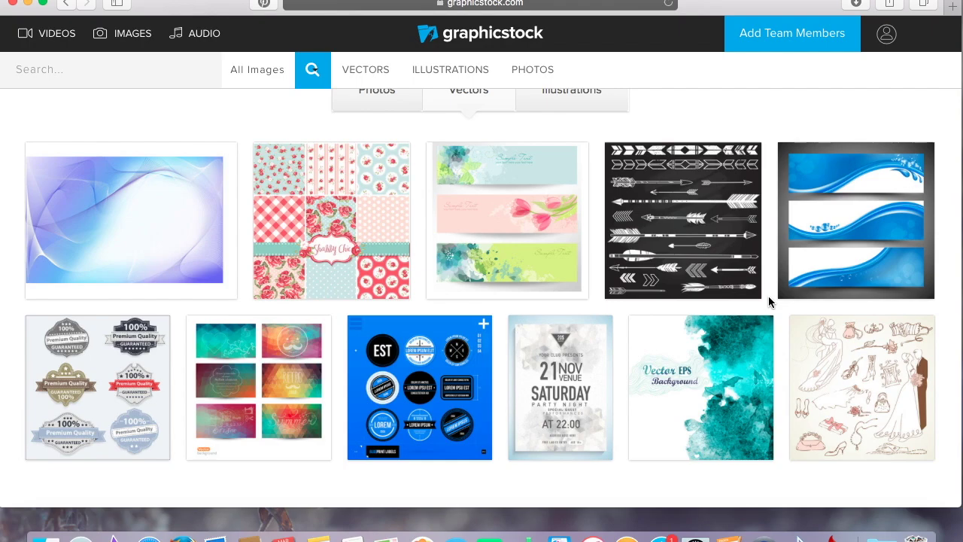
Search all media types for "tea" and look over the results.
scroll(777, 137, up, 12)
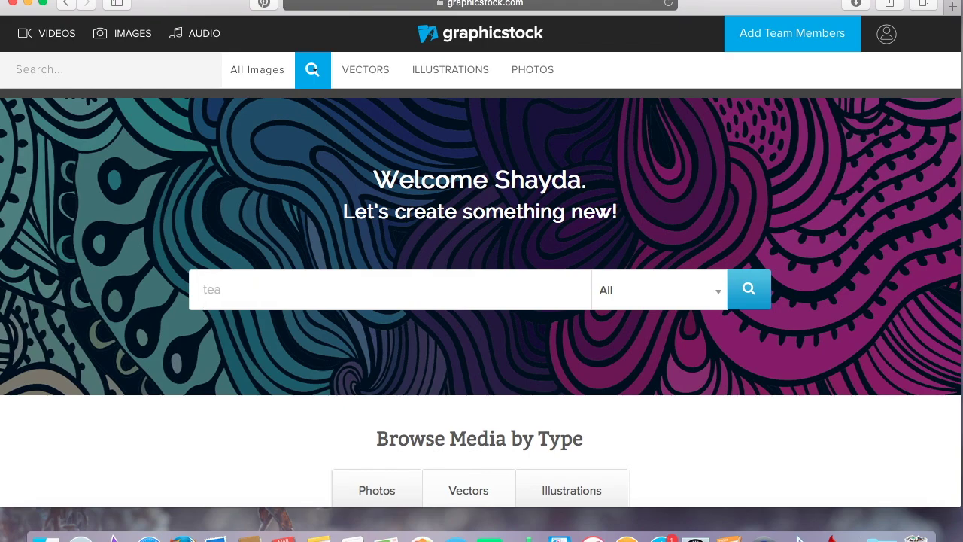
key(Return)
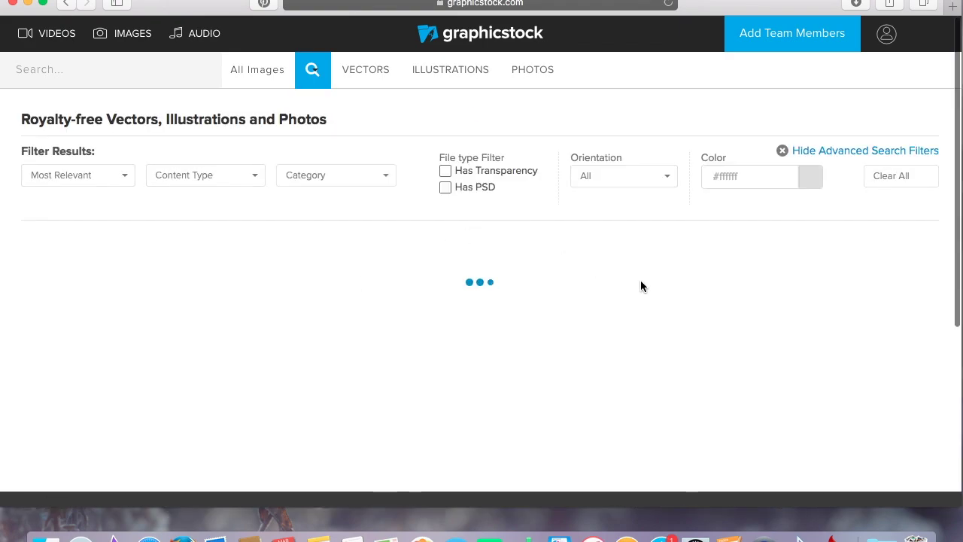
scroll(759, 221, down, 10)
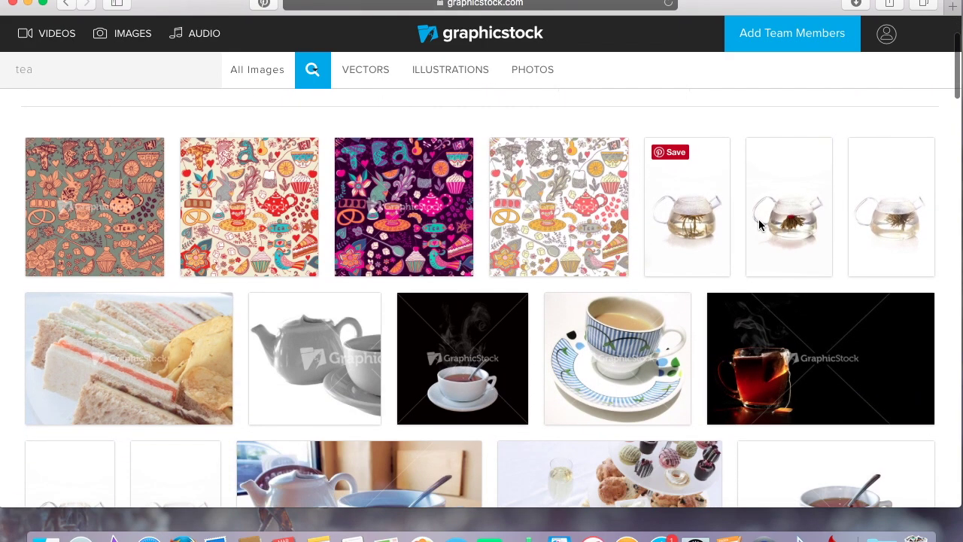
scroll(938, 270, down, 5)
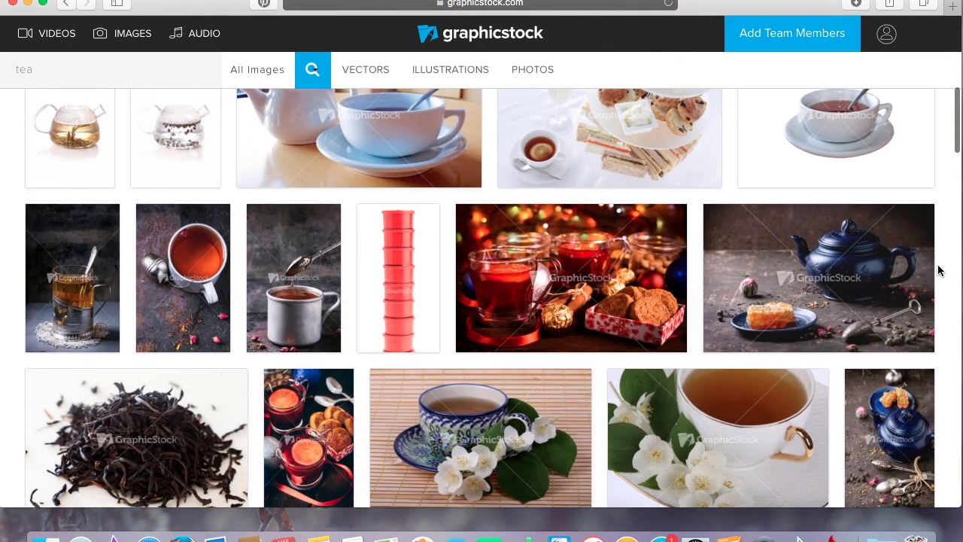
scroll(939, 270, up, 15)
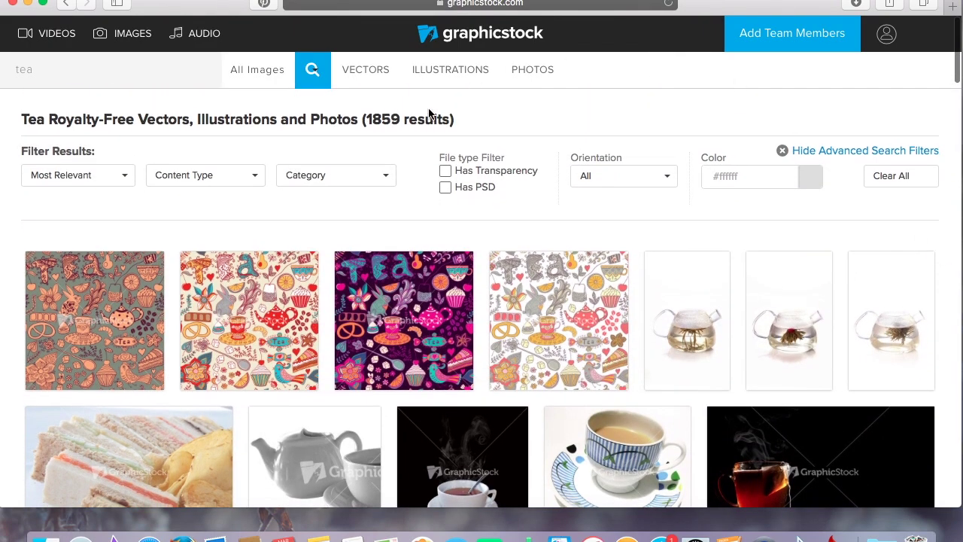
Check the sort order options for the tea results, then limit the content type to Photos.
click(114, 179)
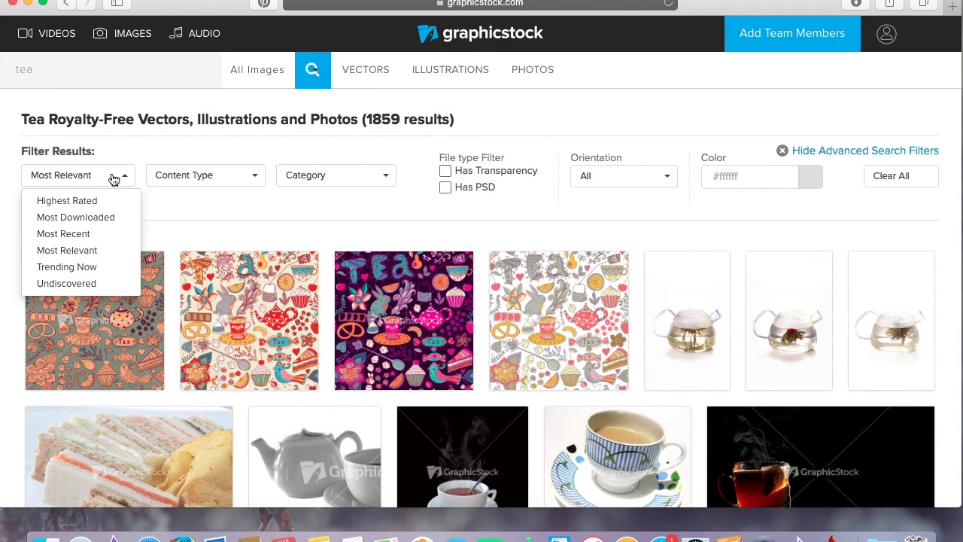
click(113, 179)
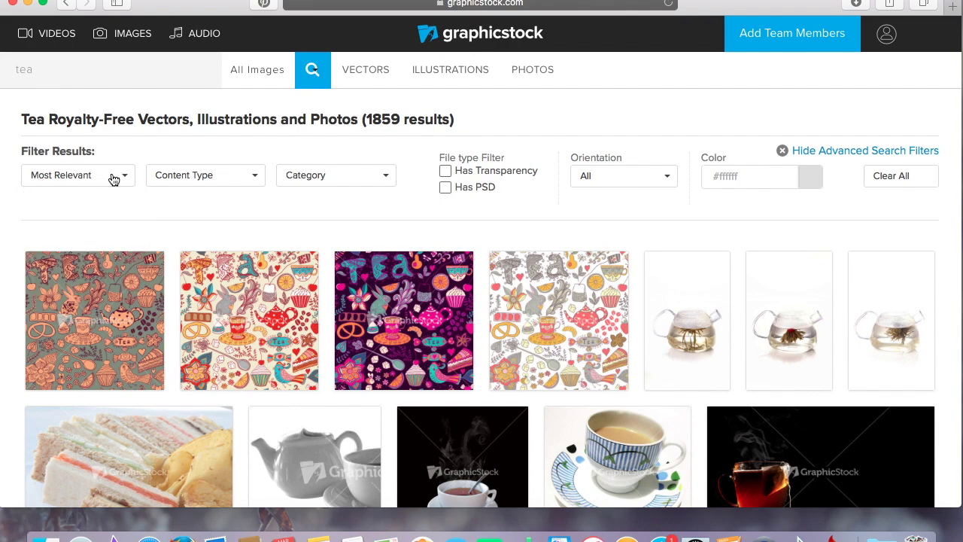
click(202, 174)
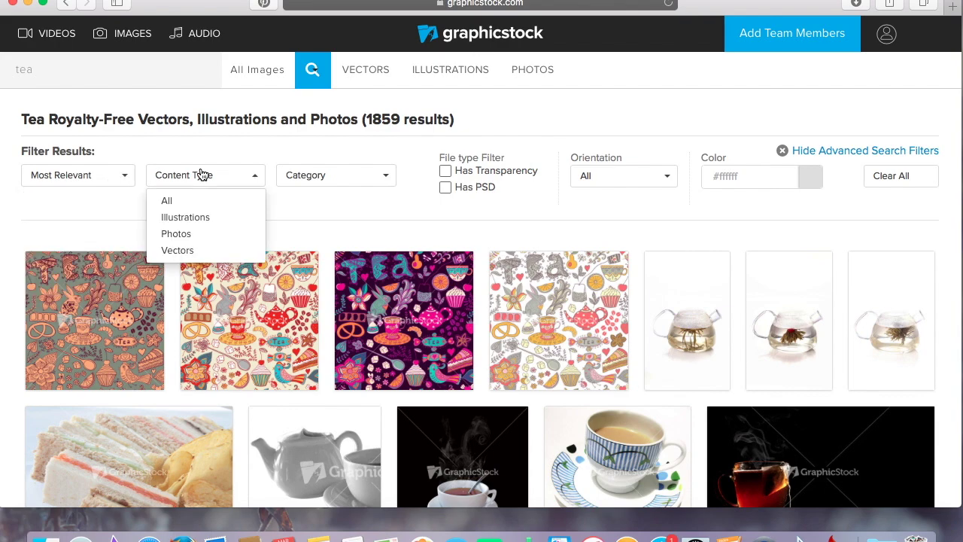
click(218, 234)
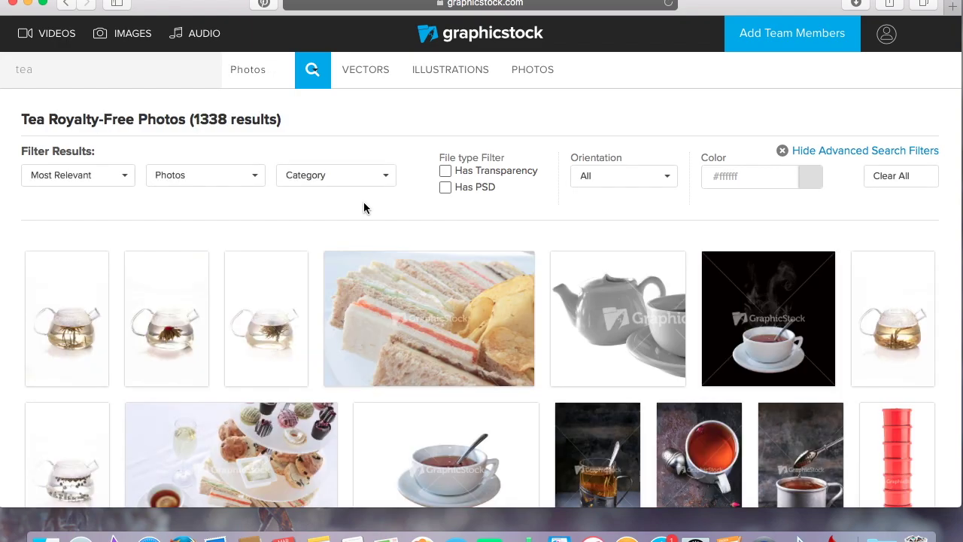
Check the Category and Orientation filter options, keeping the orientation at All.
click(385, 180)
click(385, 180)
click(361, 181)
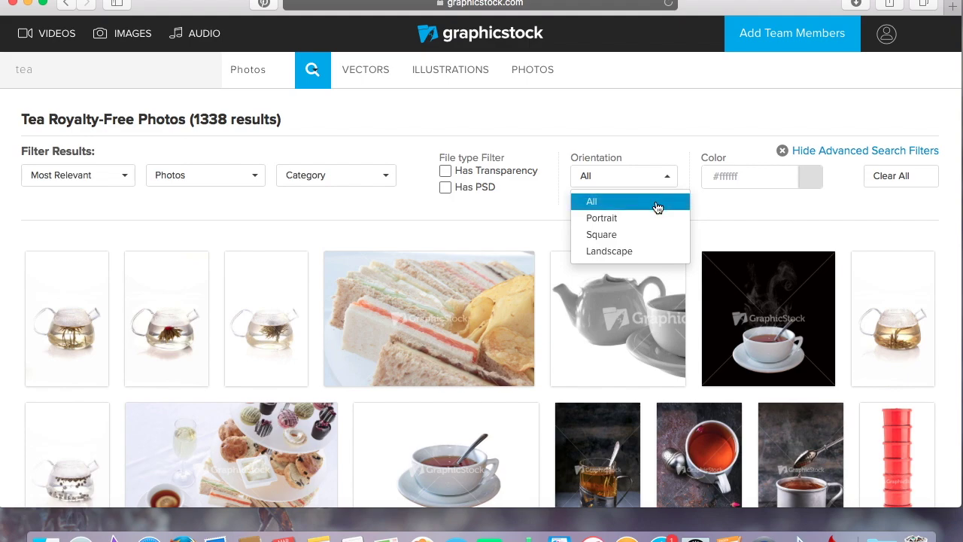
click(658, 205)
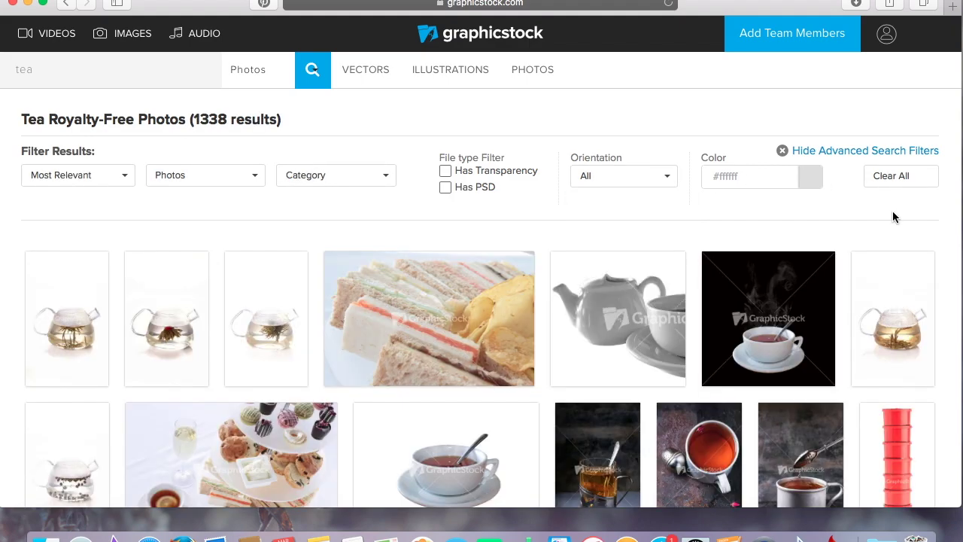
Look through the tea photo results for a suitable picture of a cup of tea.
scroll(931, 221, down, 1)
scroll(931, 221, down, 1)
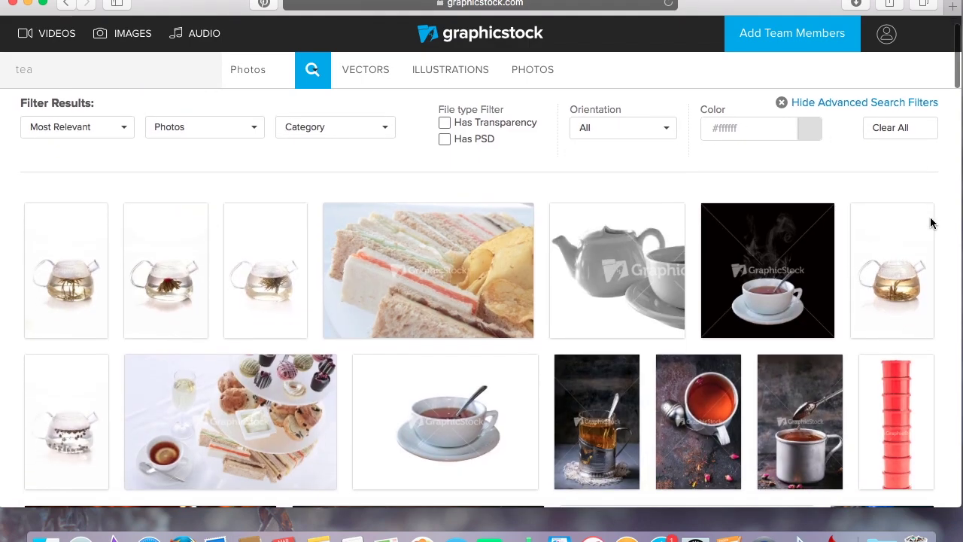
scroll(931, 221, up, 2)
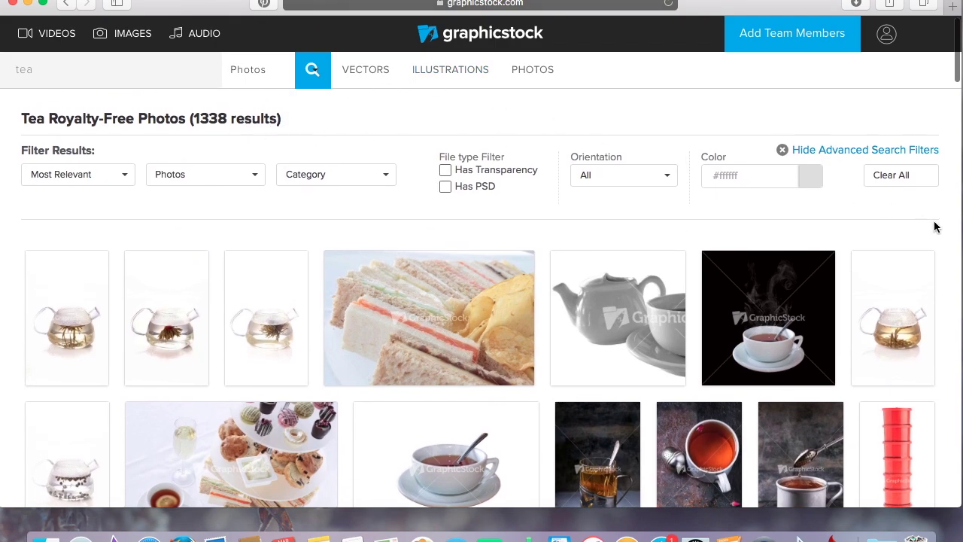
scroll(935, 226, down, 10)
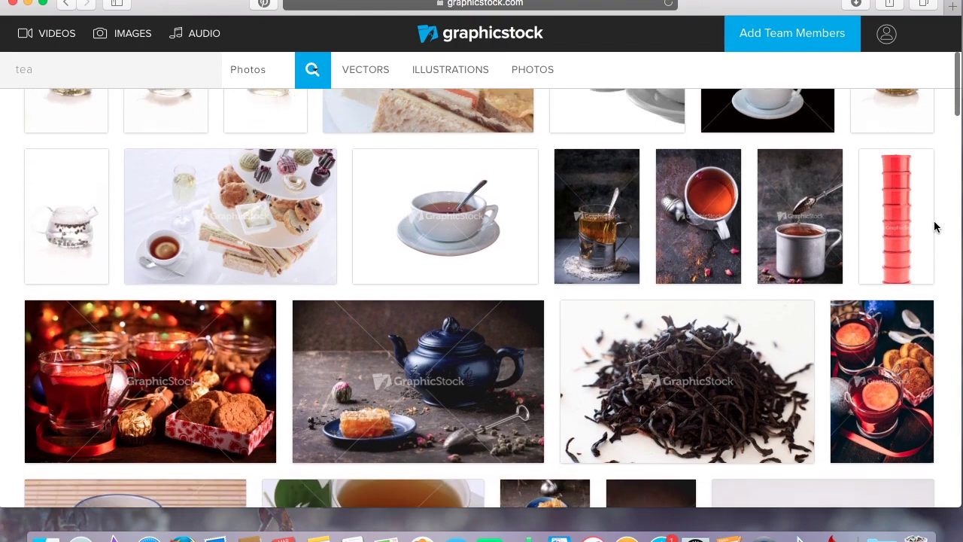
scroll(935, 227, down, 5)
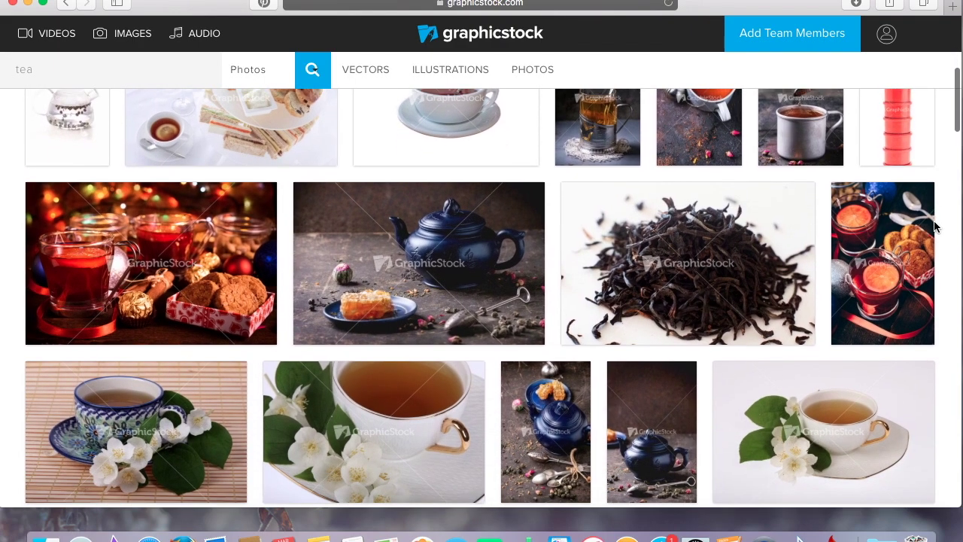
scroll(936, 227, down, 7)
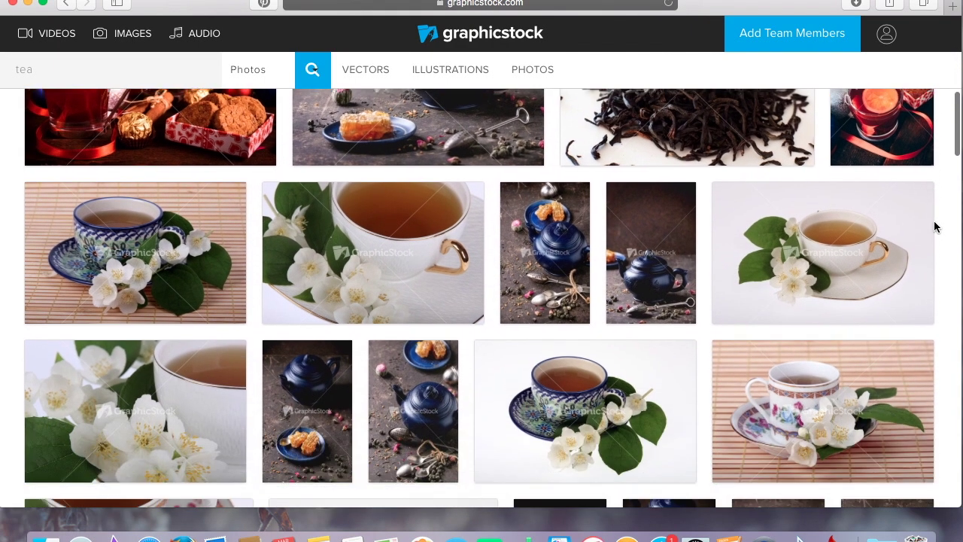
scroll(936, 226, down, 9)
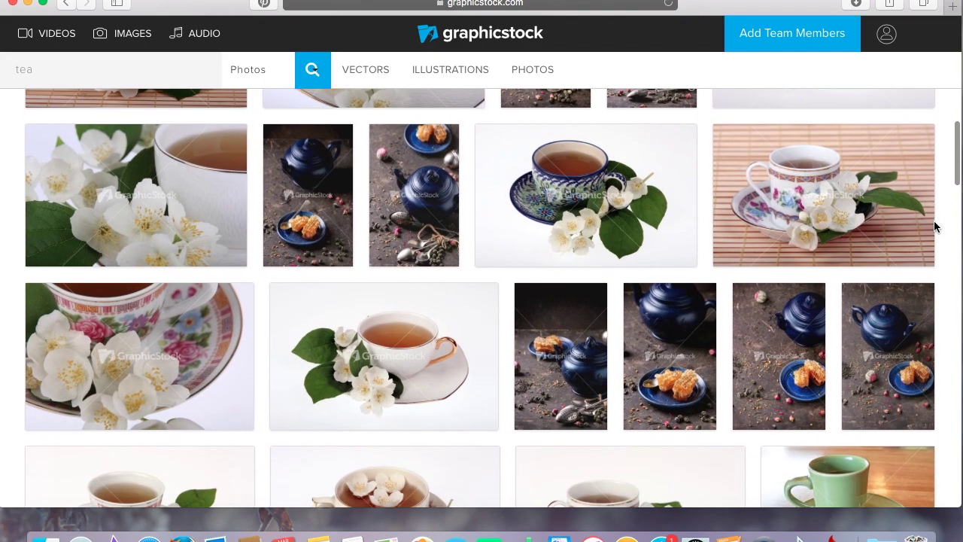
scroll(935, 227, down, 9)
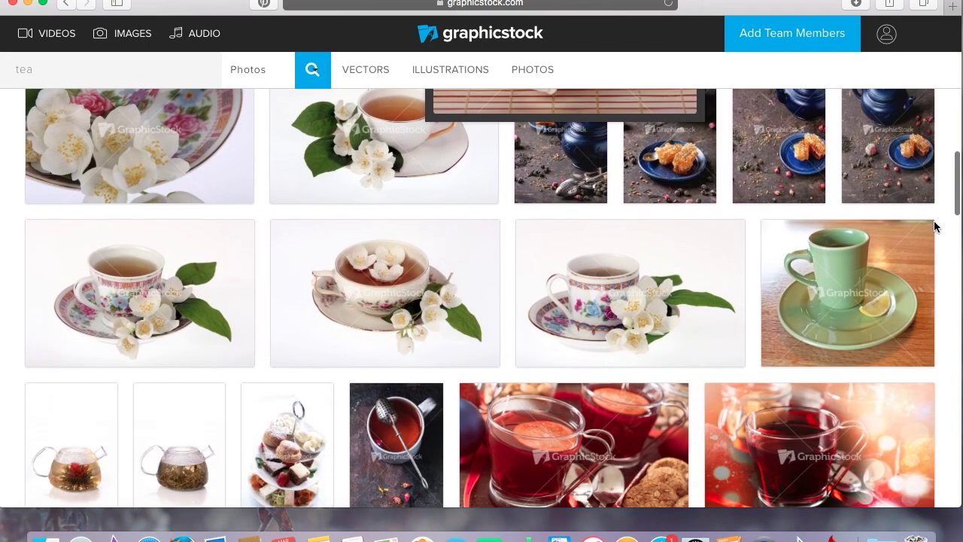
scroll(936, 227, down, 9)
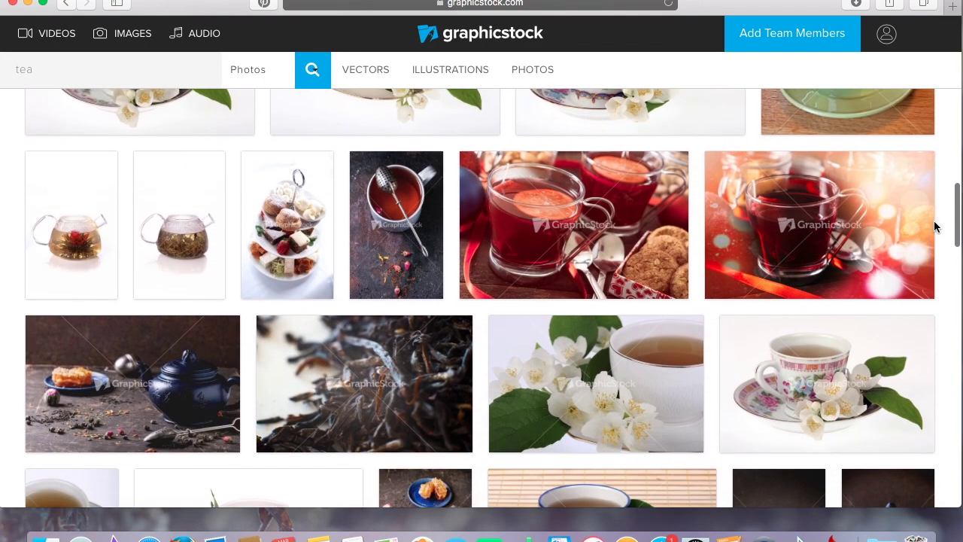
scroll(936, 227, down, 2)
mouse_move(371, 151)
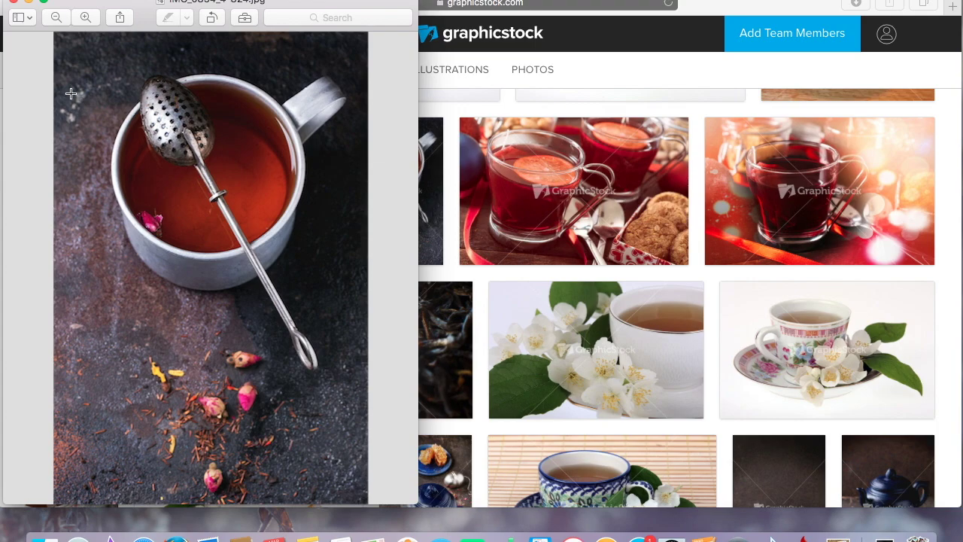
Close the open tea photo, then download the photo of red tea in a glass cup beside a box of cookies and close its preview.
click(12, 5)
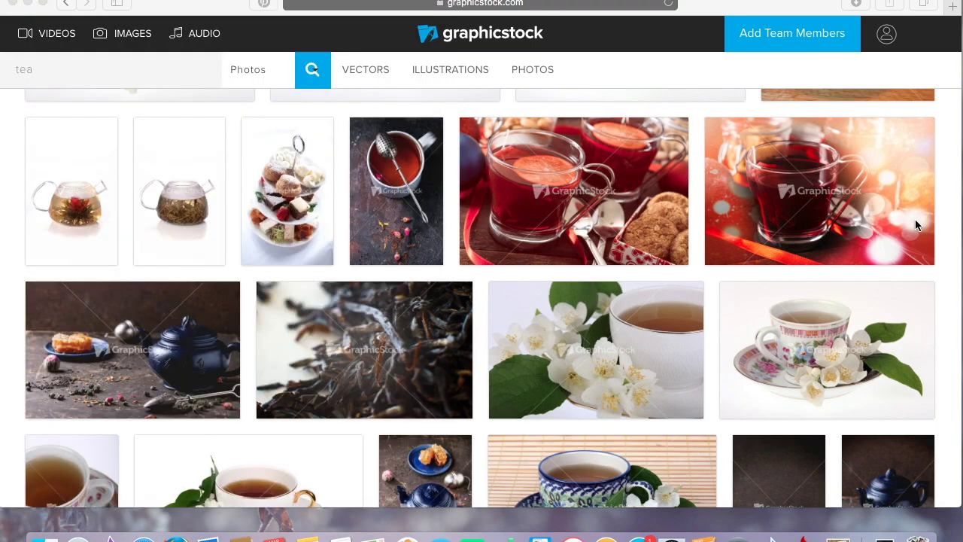
scroll(953, 267, down, 5)
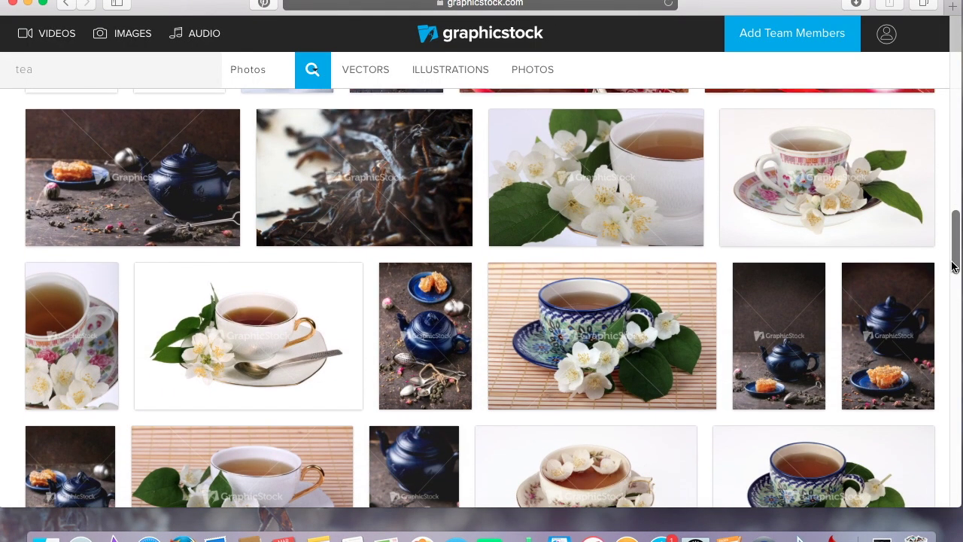
scroll(952, 267, down, 5)
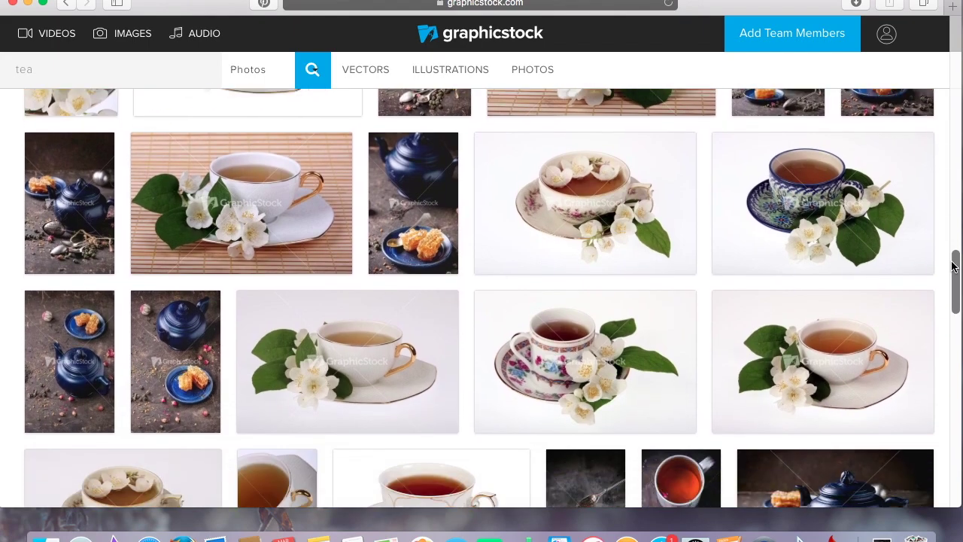
scroll(953, 267, down, 5)
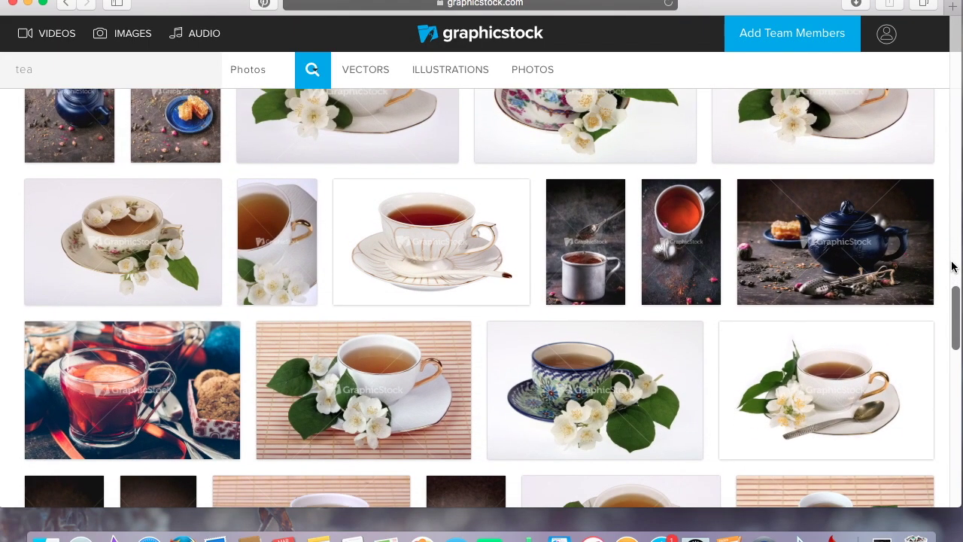
scroll(952, 267, down, 2)
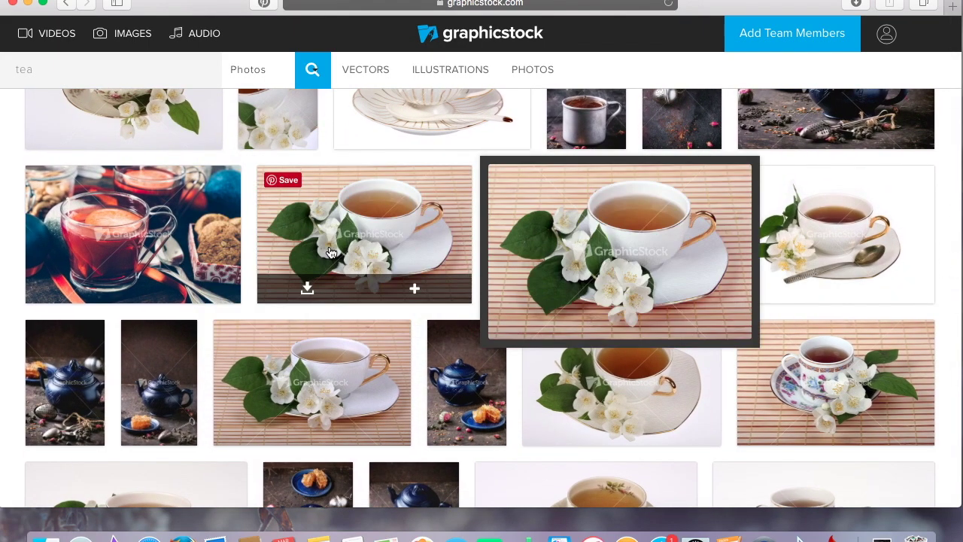
mouse_move(208, 249)
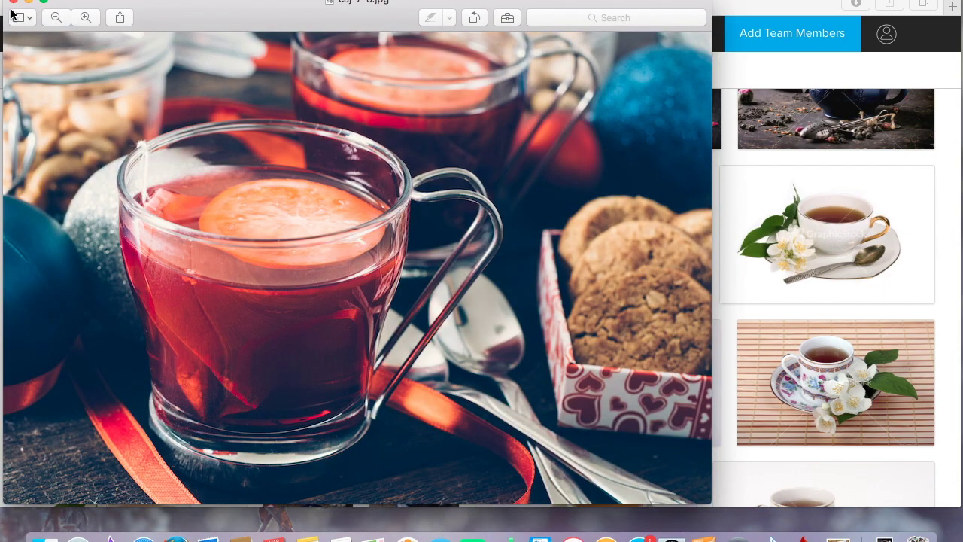
click(12, 3)
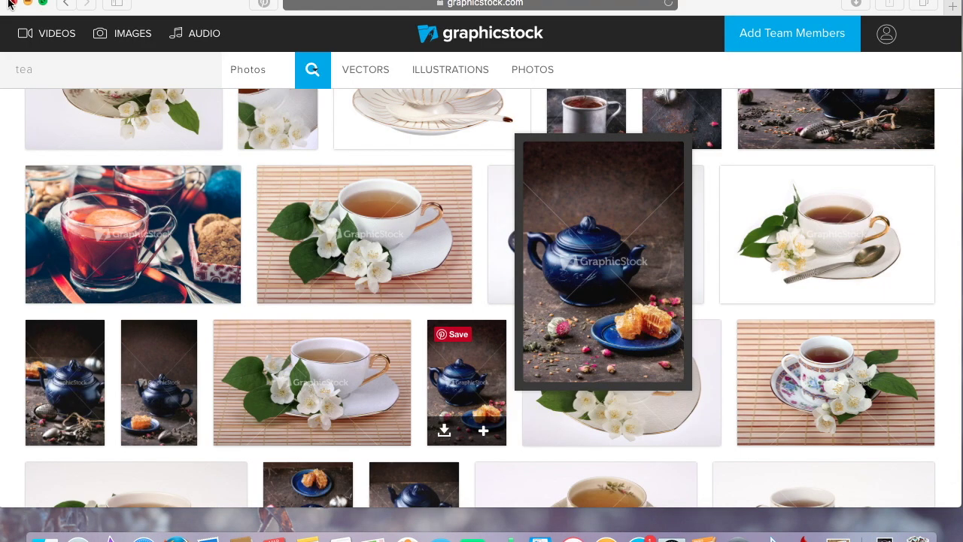
Browse further tea photos, download the one of dried rosebuds on a blue plate without a spoon, and close its preview.
scroll(933, 452, down, 10)
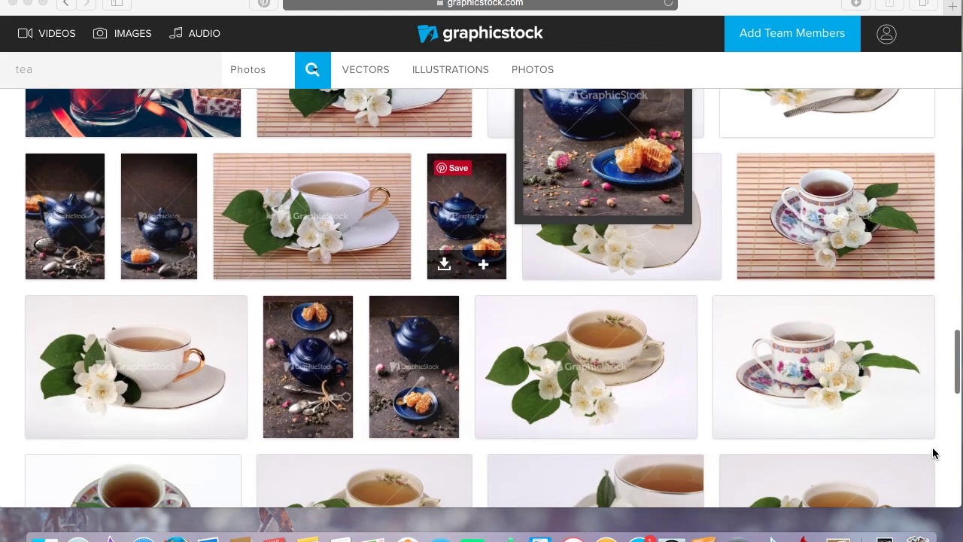
scroll(933, 451, down, 6)
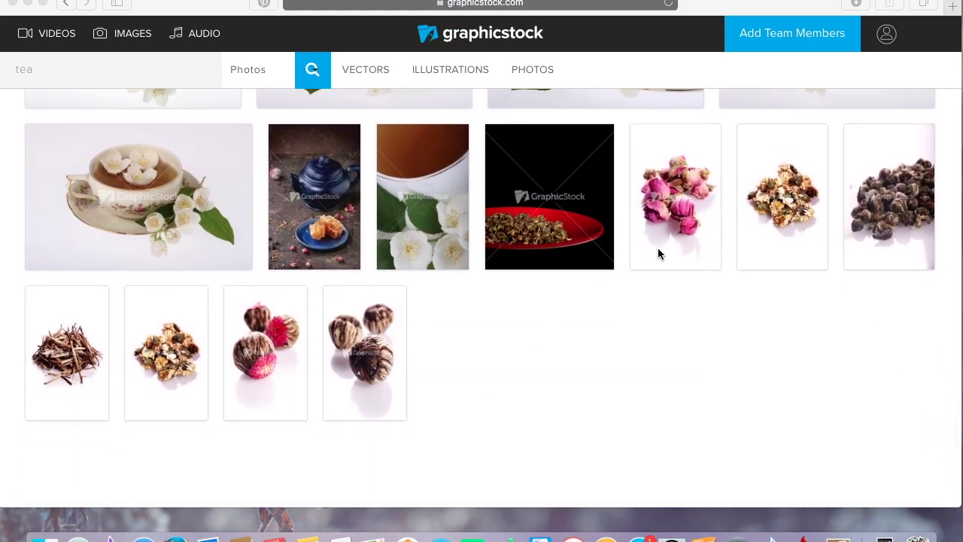
mouse_move(770, 223)
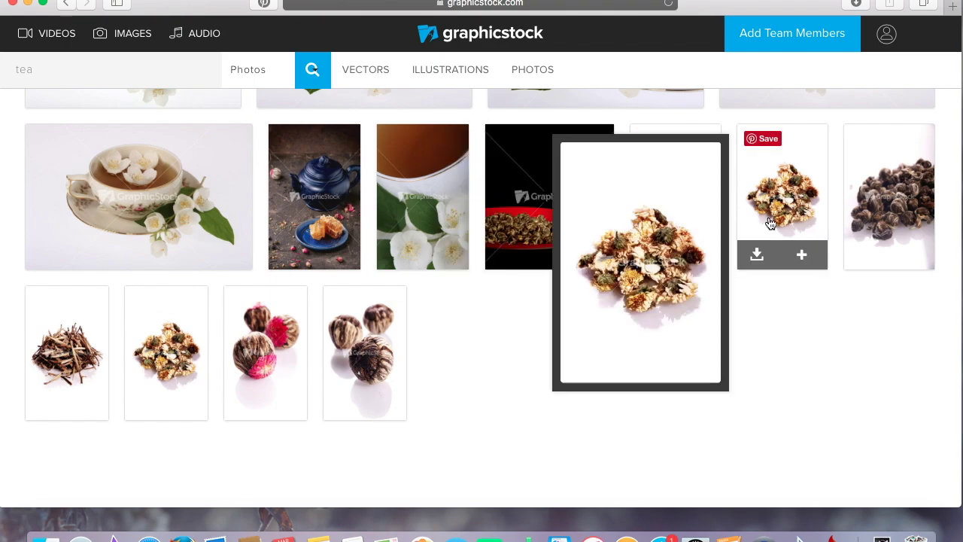
mouse_move(869, 226)
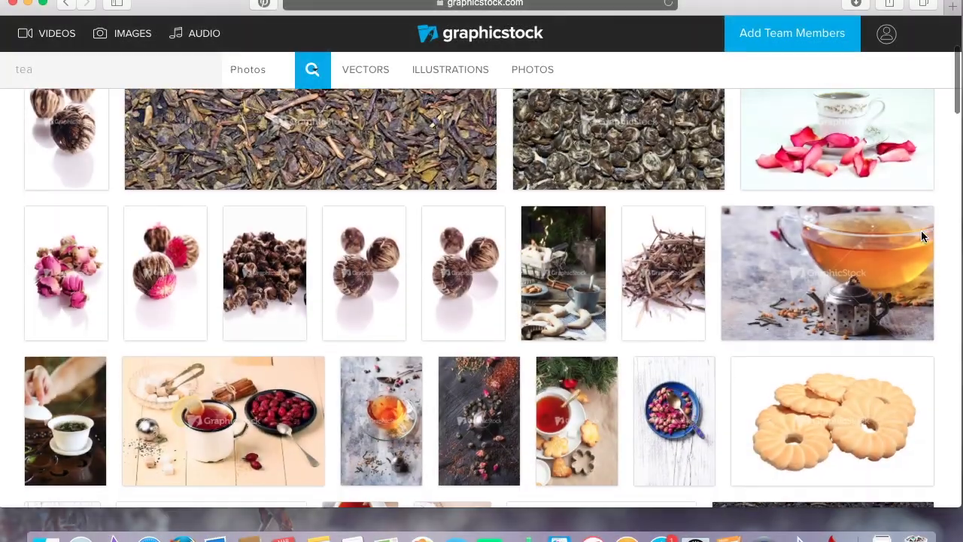
scroll(921, 230, down, 1)
mouse_move(822, 287)
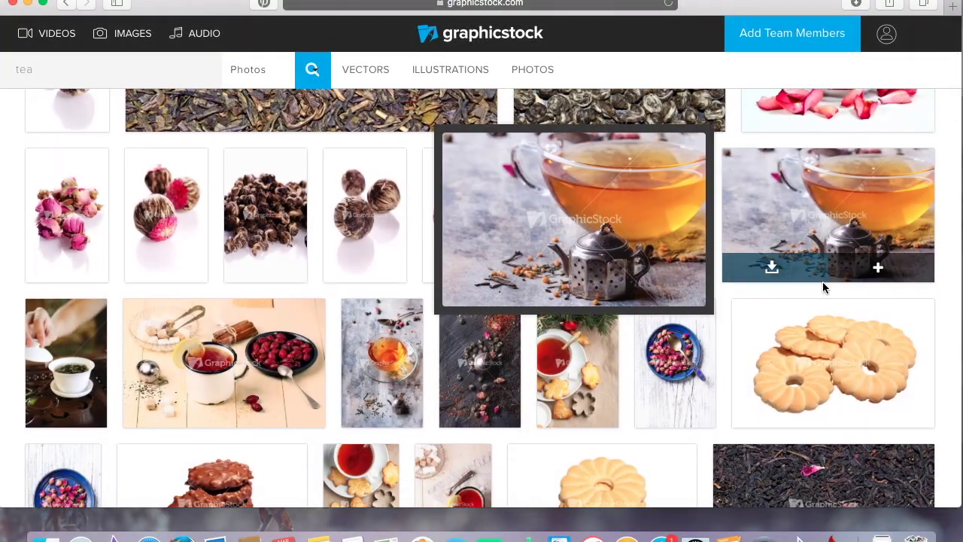
scroll(941, 356, down, 3)
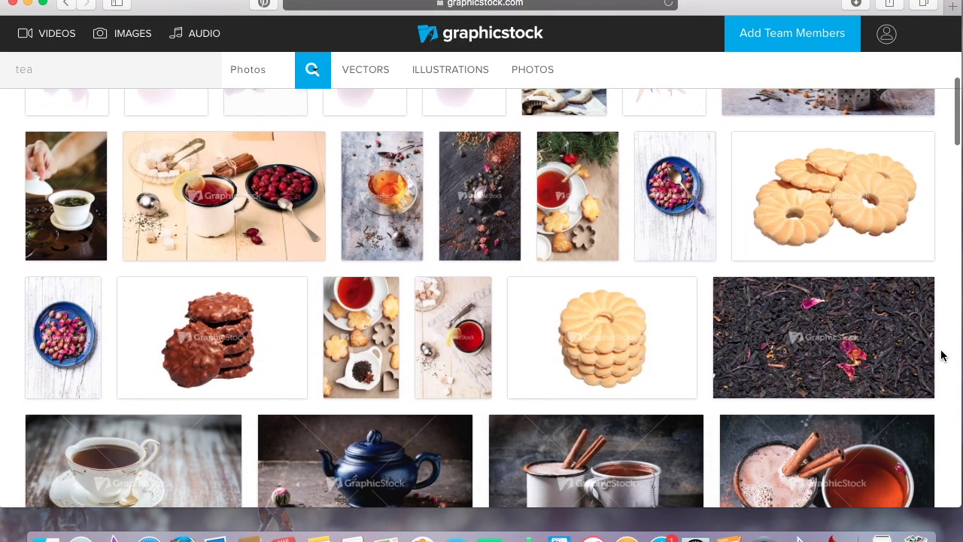
mouse_move(588, 161)
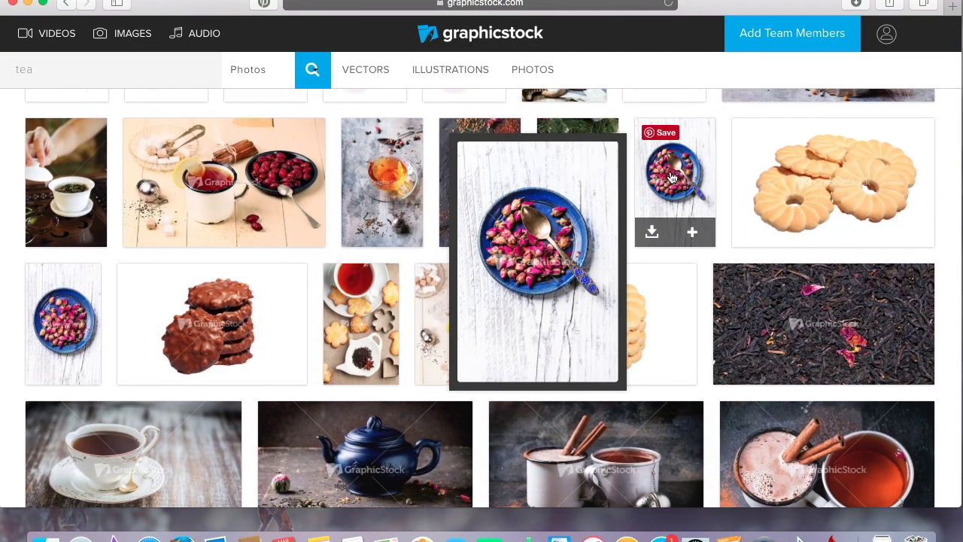
mouse_move(505, 178)
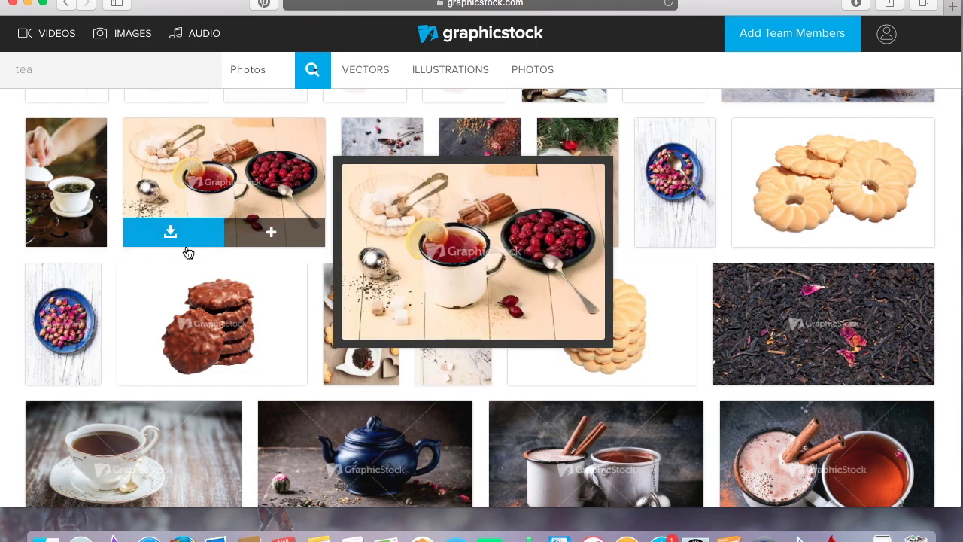
click(43, 376)
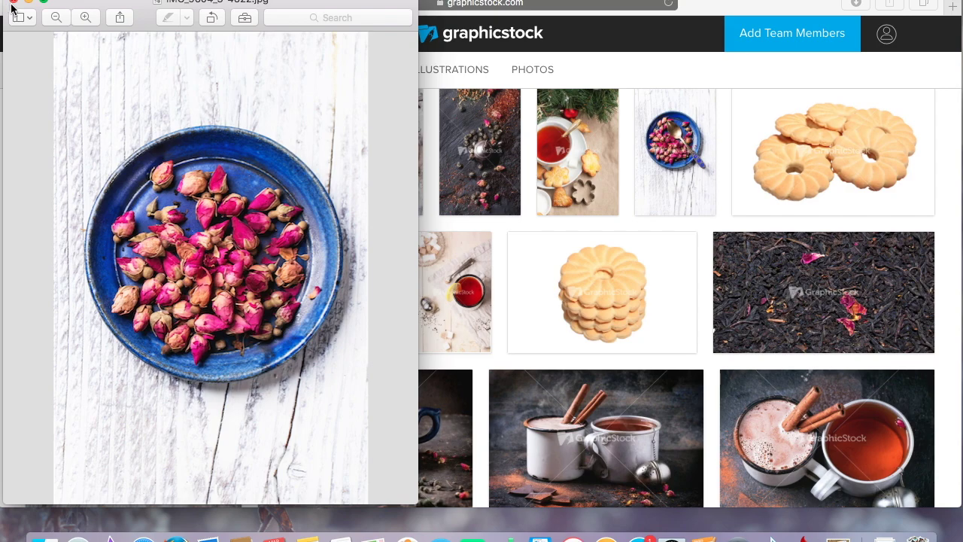
click(13, 3)
Download the square photo of pink dried rosebuds scattered on a grey surface and close its preview.
scroll(560, 249, down, 5)
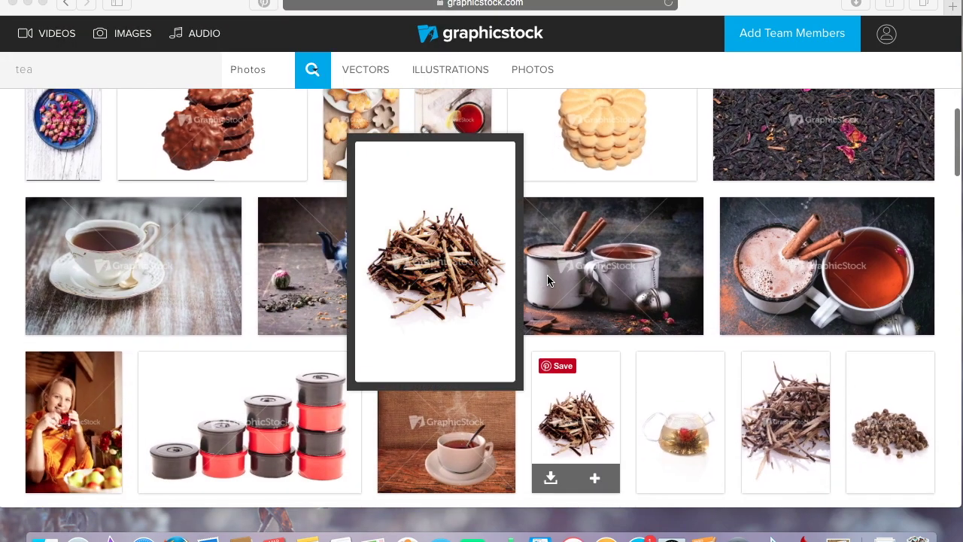
scroll(688, 322, down, 2)
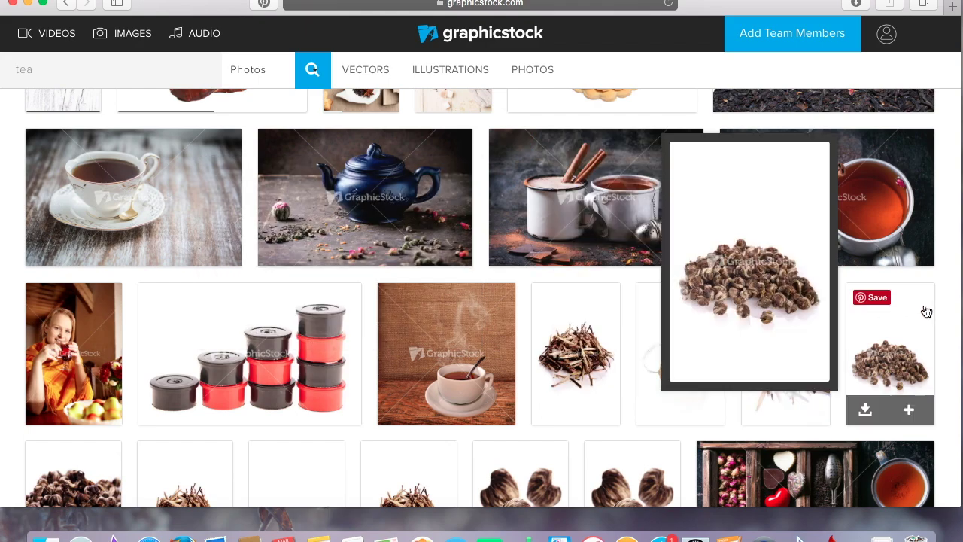
scroll(925, 312, down, 10)
scroll(926, 311, down, 4)
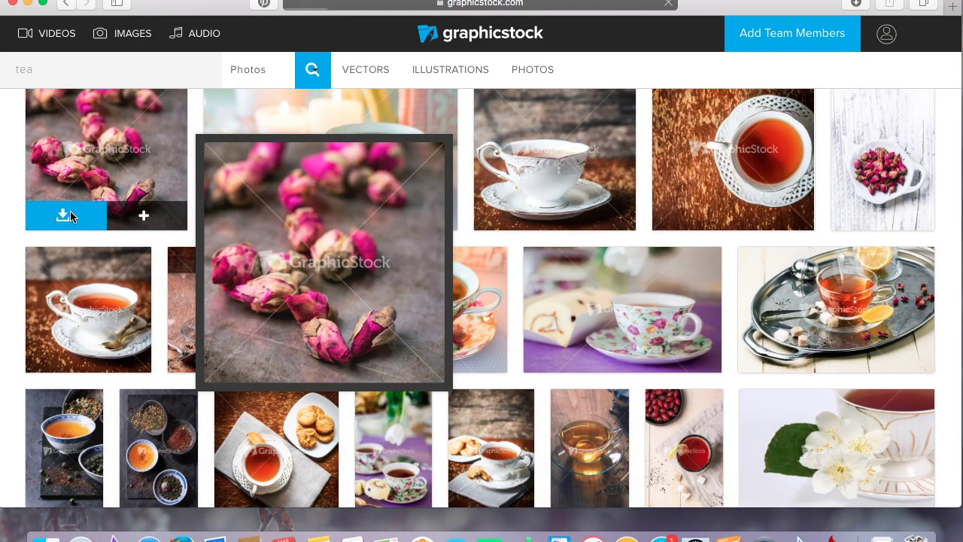
click(65, 216)
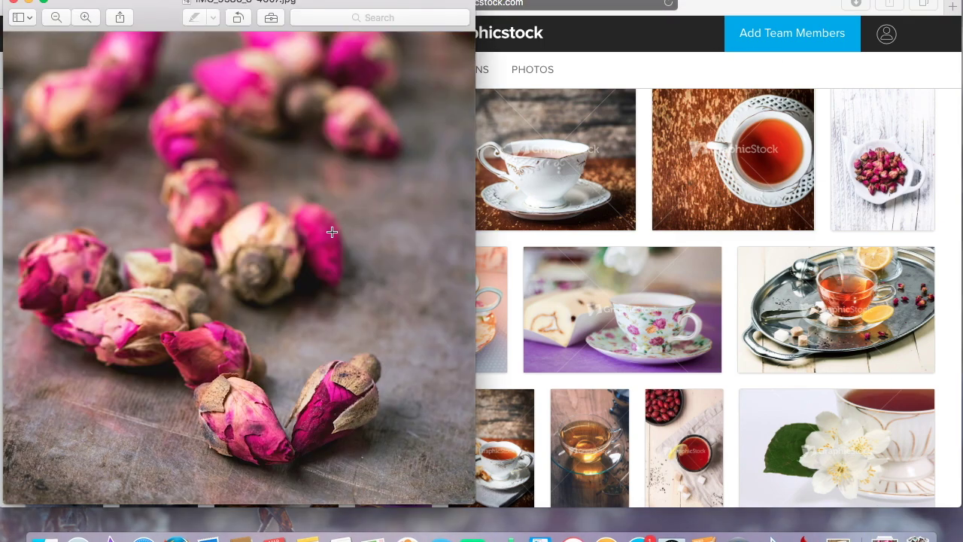
click(11, 3)
Download the photo of crescent cookies with almonds, cinnamon sticks and a cup of tea, and close its preview.
scroll(904, 342, down, 2)
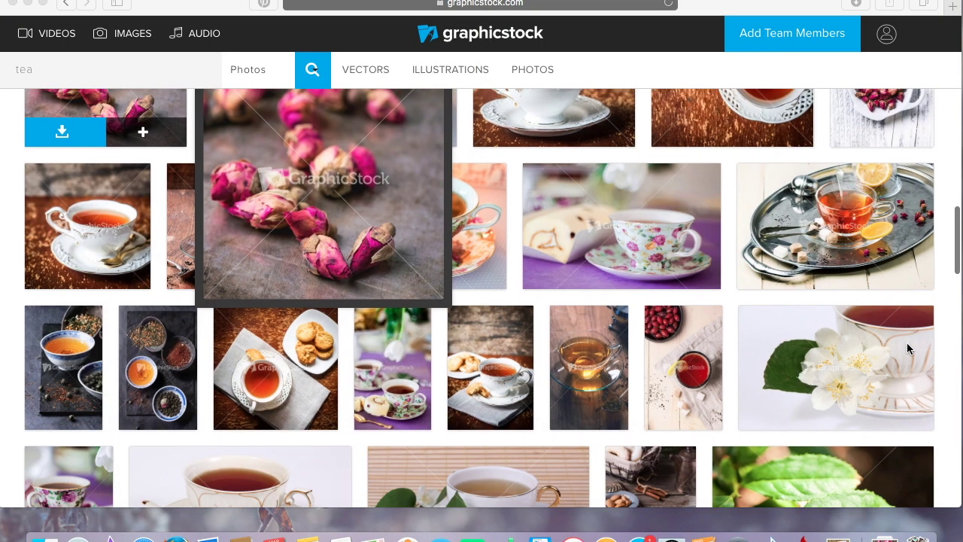
scroll(952, 288, down, 1)
scroll(952, 288, down, 2)
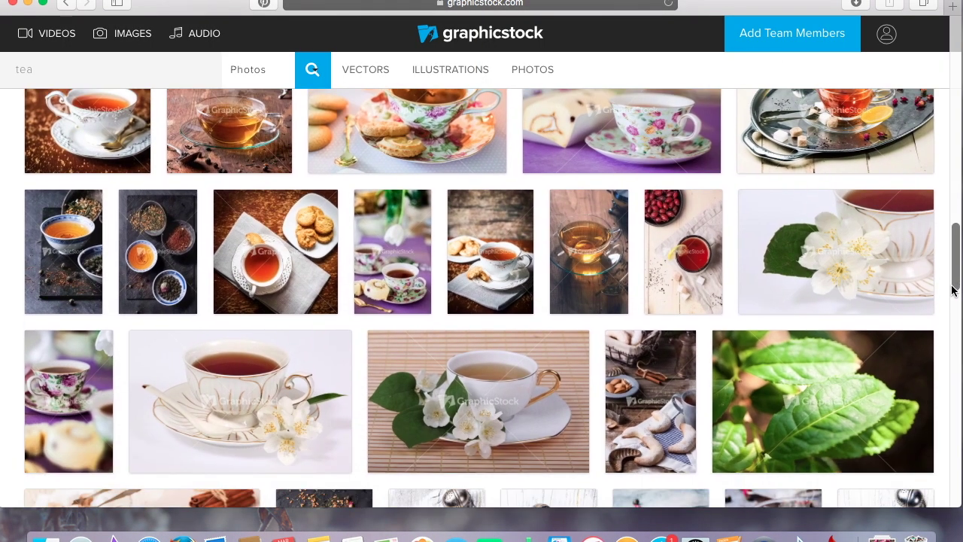
mouse_move(157, 217)
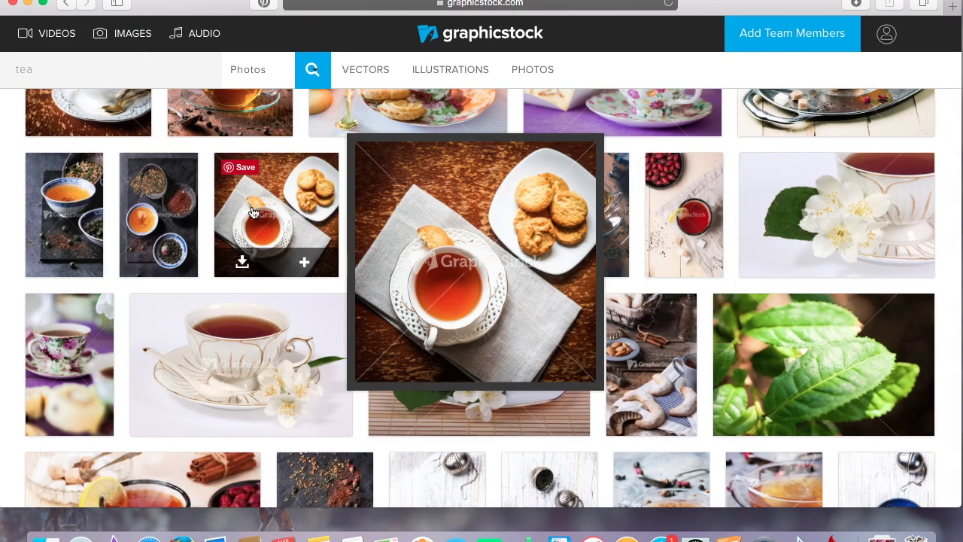
mouse_move(413, 281)
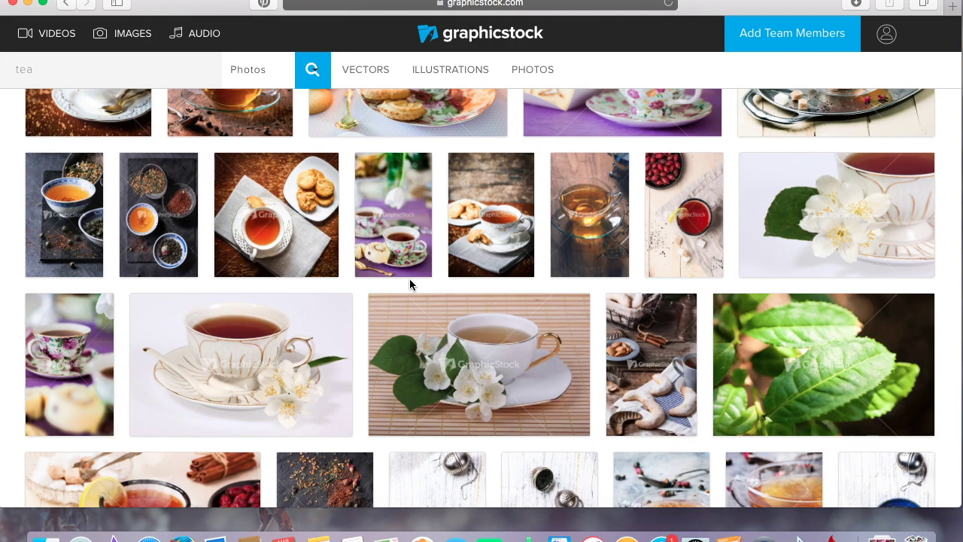
scroll(410, 278, down, 1)
scroll(409, 283, down, 2)
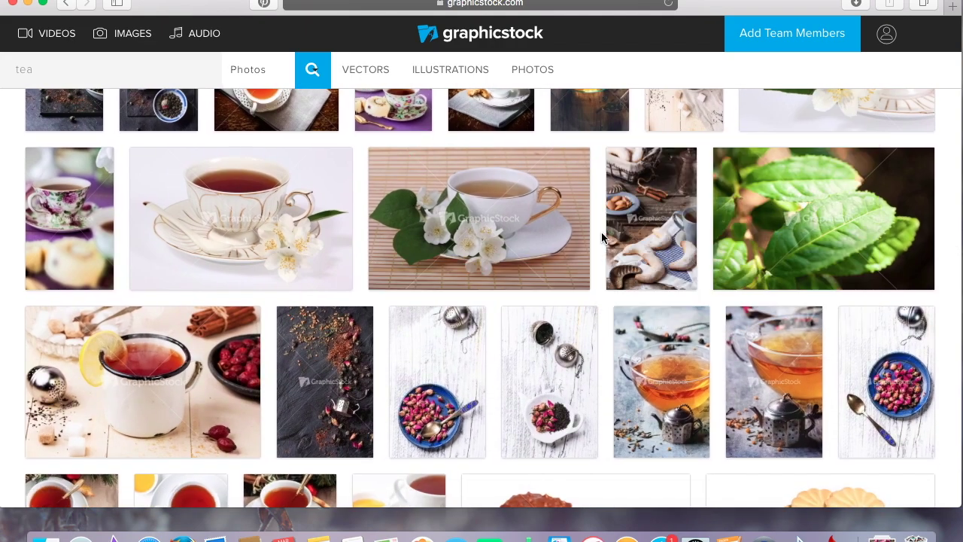
mouse_move(630, 242)
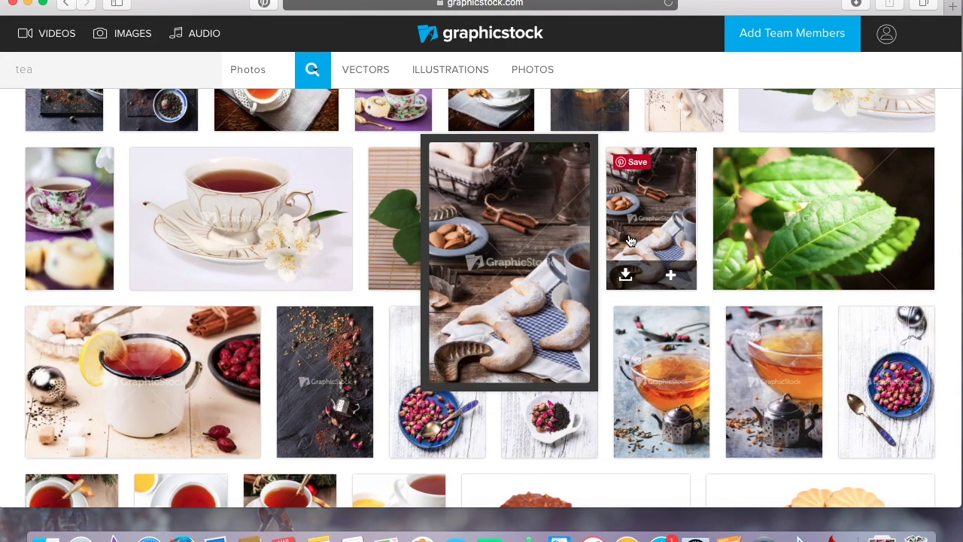
click(623, 272)
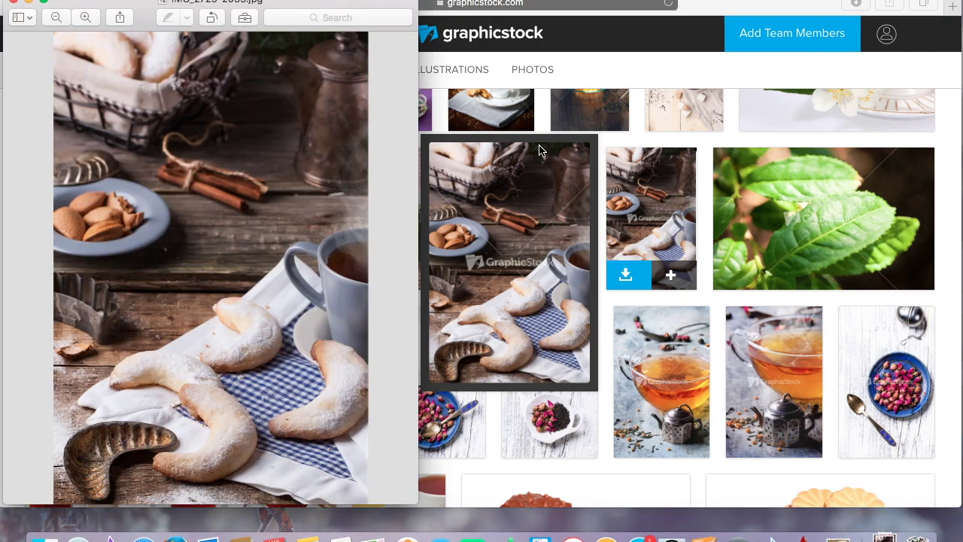
click(13, 3)
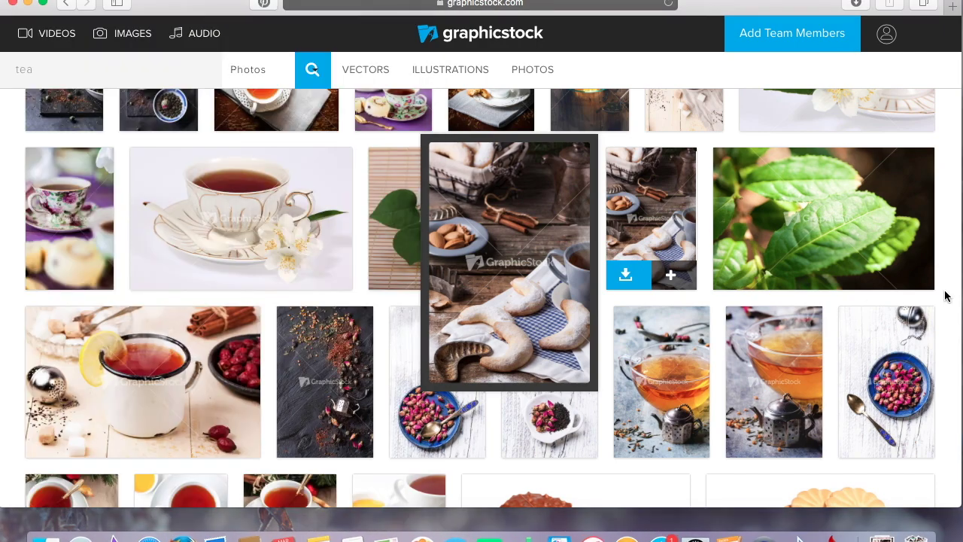
Download the photos of loose tea on dark slate and of the upright glass tea cup with a teapot infuser, and close their previews.
scroll(941, 294, down, 4)
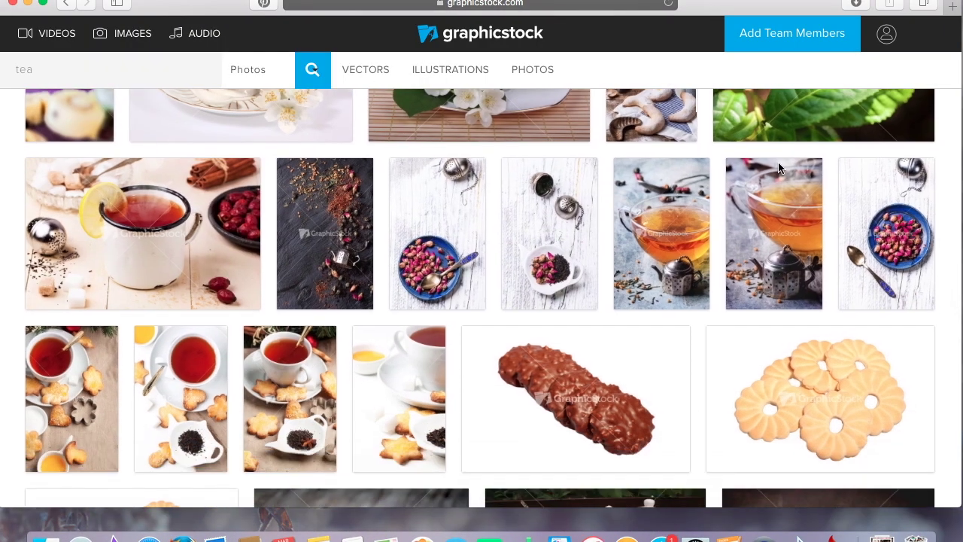
mouse_move(313, 244)
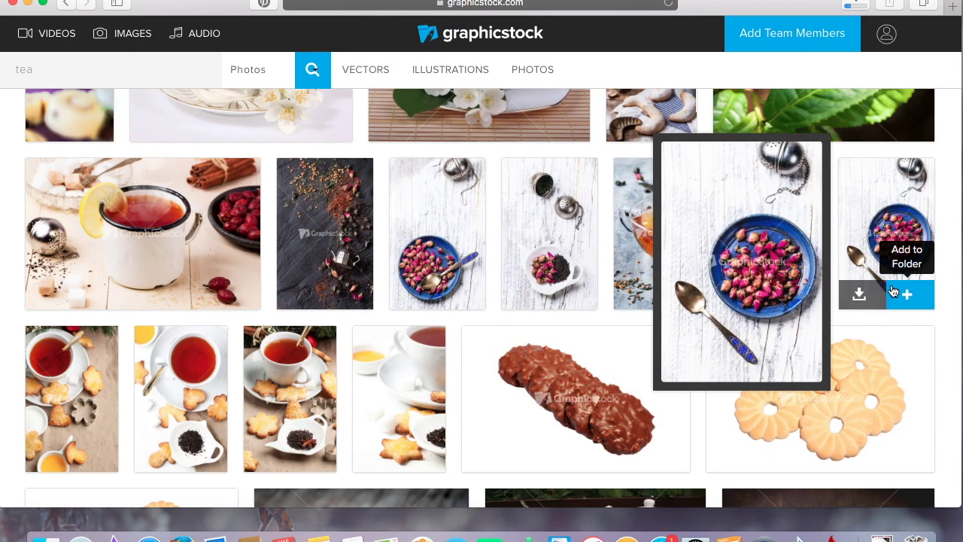
click(636, 294)
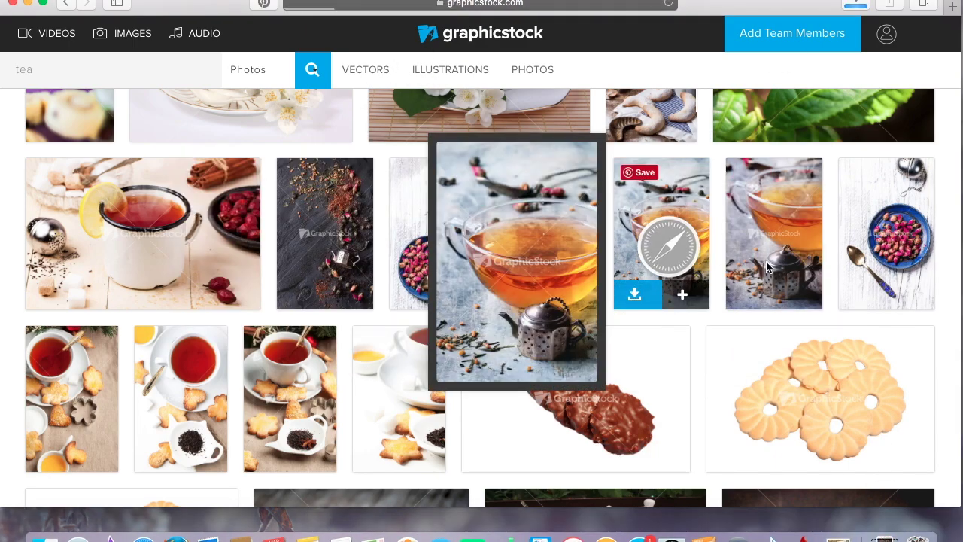
key(super+w)
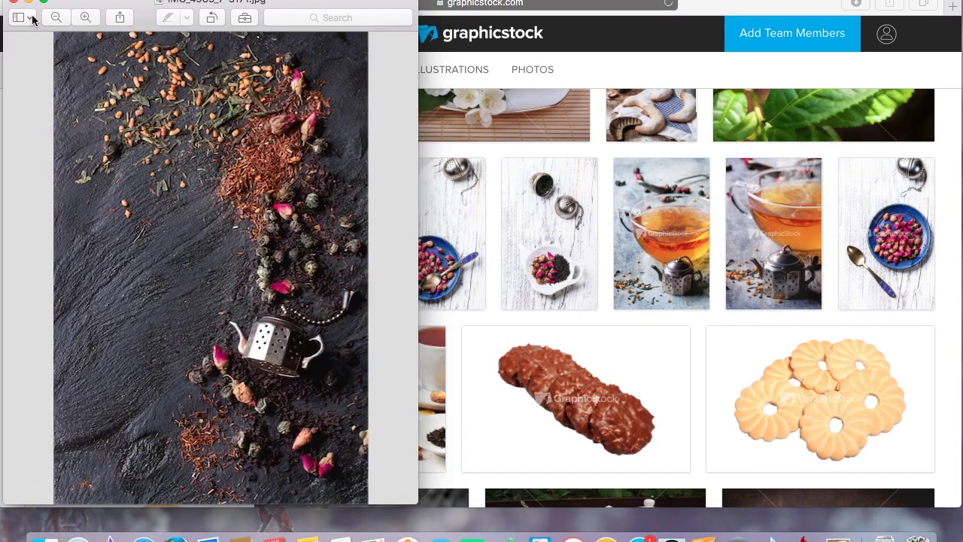
click(14, 3)
Switch to Finder and display the Downloads folder in Cover Flow view.
scroll(958, 316, down, 12)
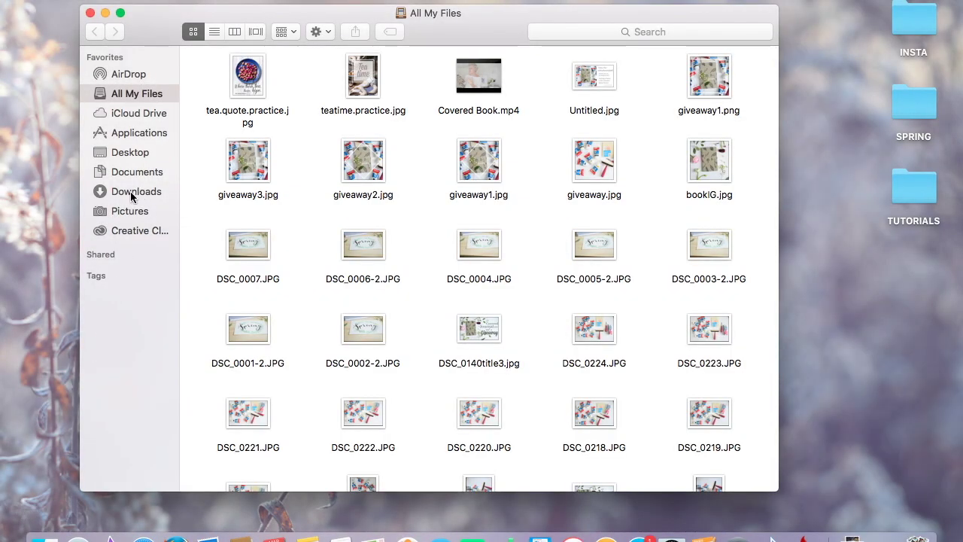
click(131, 194)
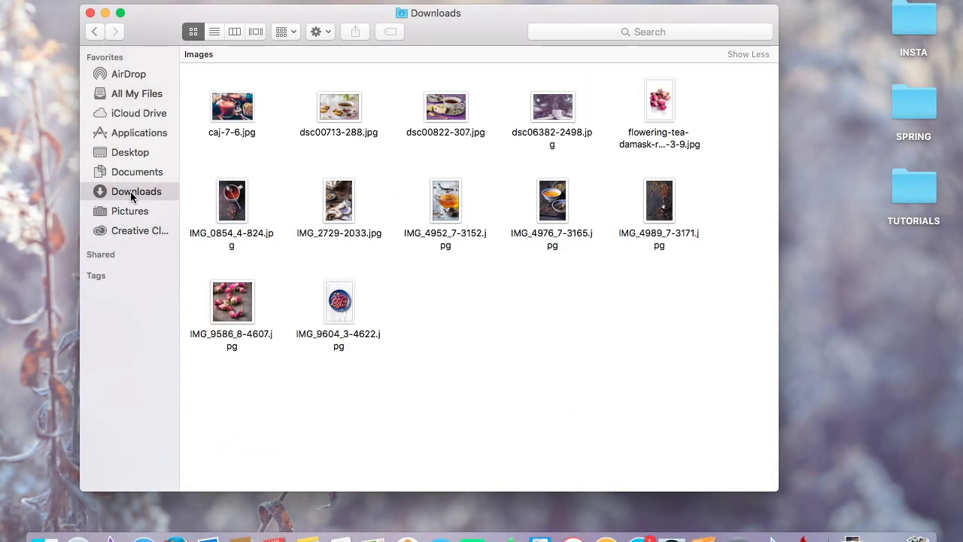
click(255, 31)
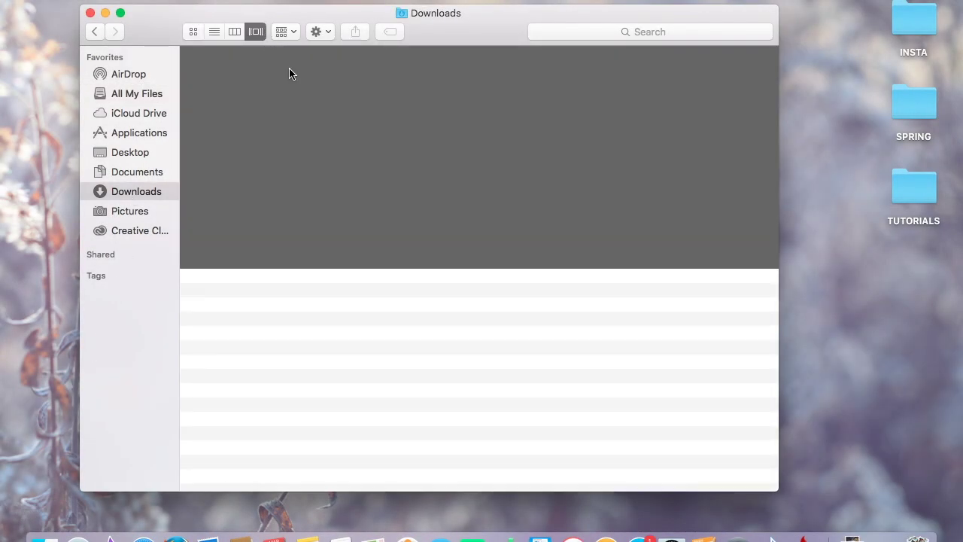
Browse the downloaded tea photos in Cover Flow to compare them, and close the Downloads window.
scroll(447, 212, right, 10)
scroll(448, 212, left, 5)
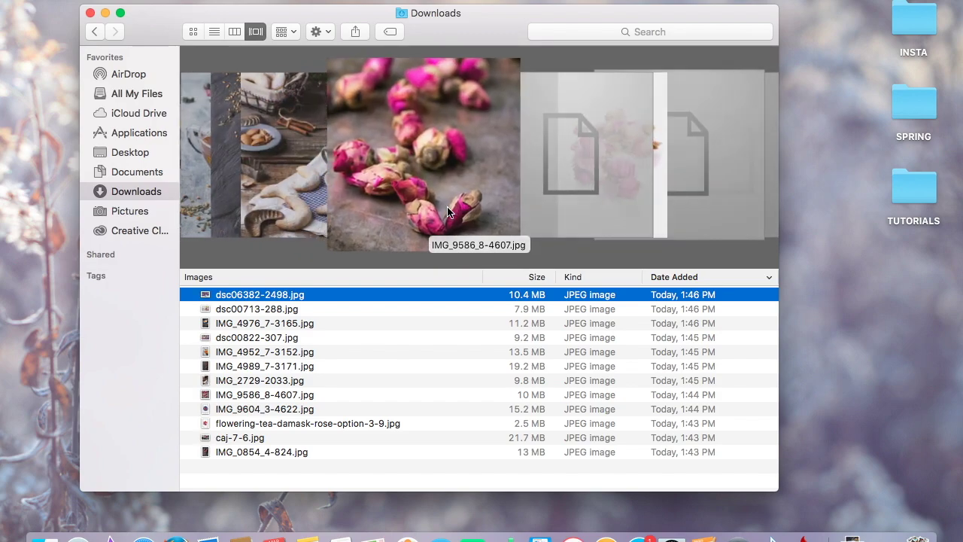
scroll(448, 207, left, 4)
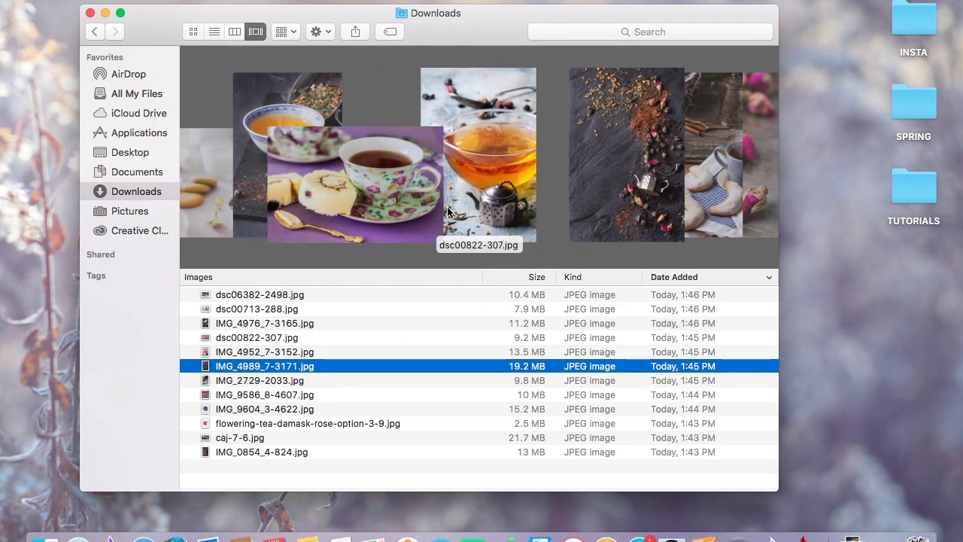
scroll(447, 208, left, 3)
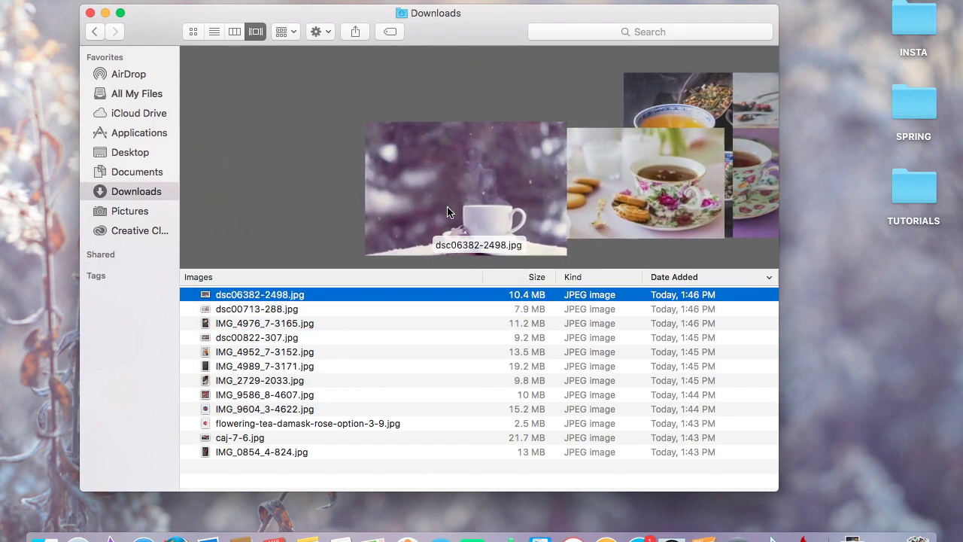
scroll(447, 207, right, 9)
scroll(447, 212, left, 1)
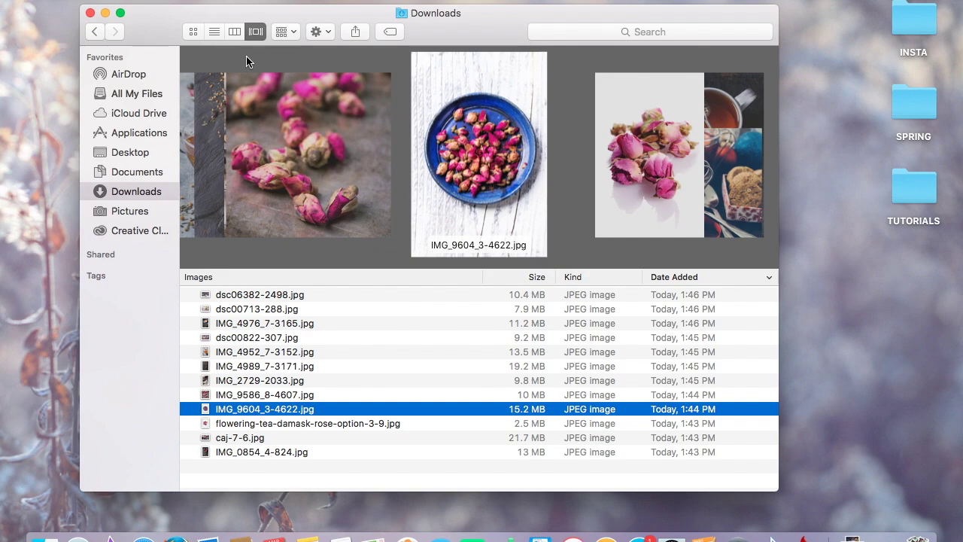
click(89, 13)
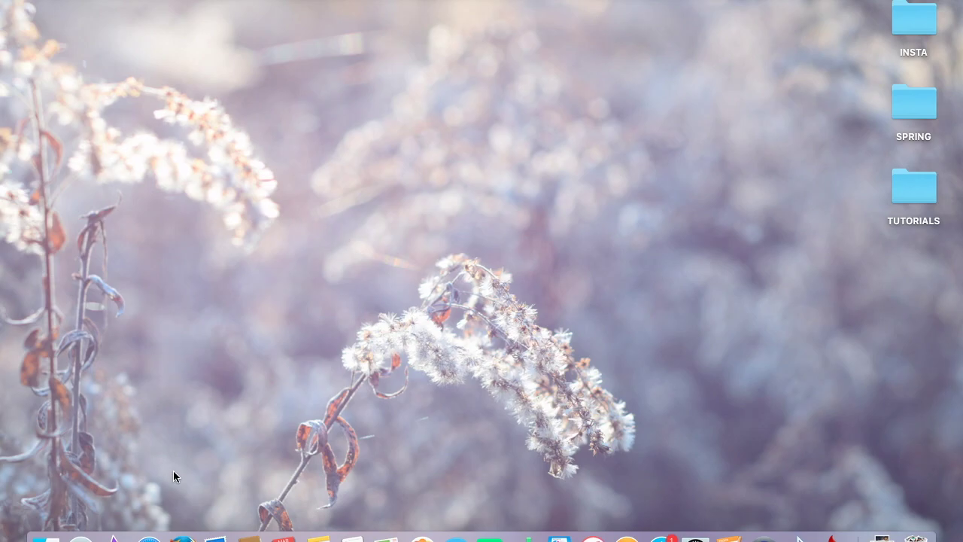
click(182, 538)
text(www.picmonkey.com/)
key(Return)
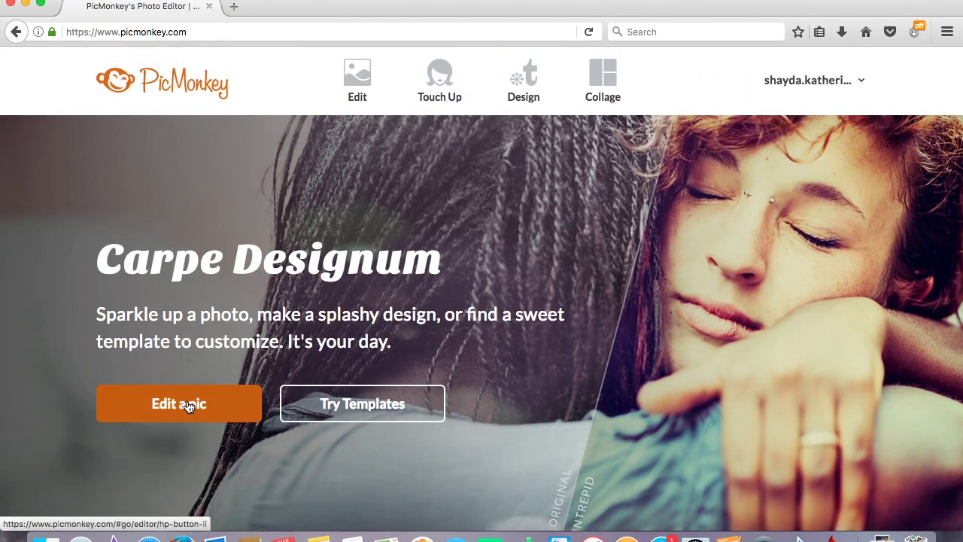
click(188, 405)
Open IMG_9604_3-4622.jpg, the rosebuds on a blue plate, from the computer's Downloads folder in the editor.
click(148, 73)
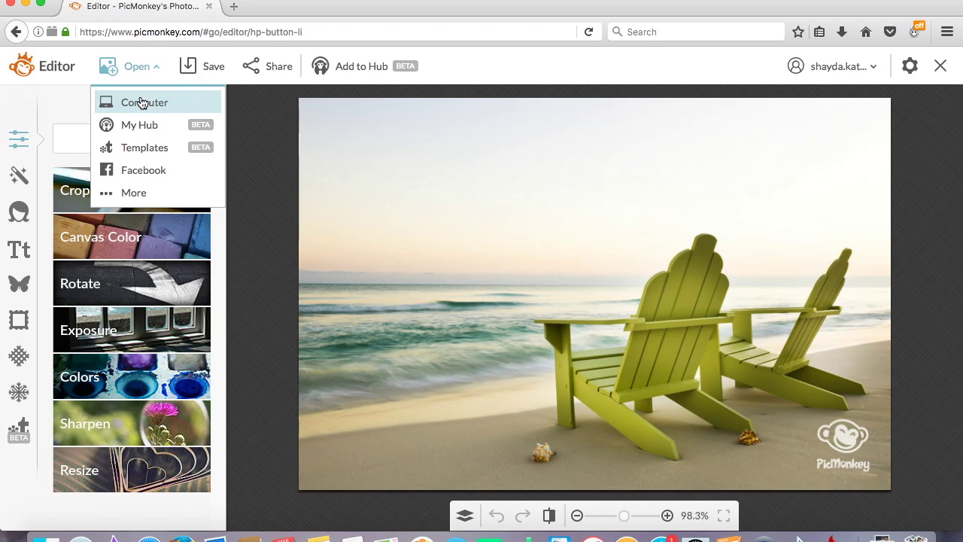
click(141, 103)
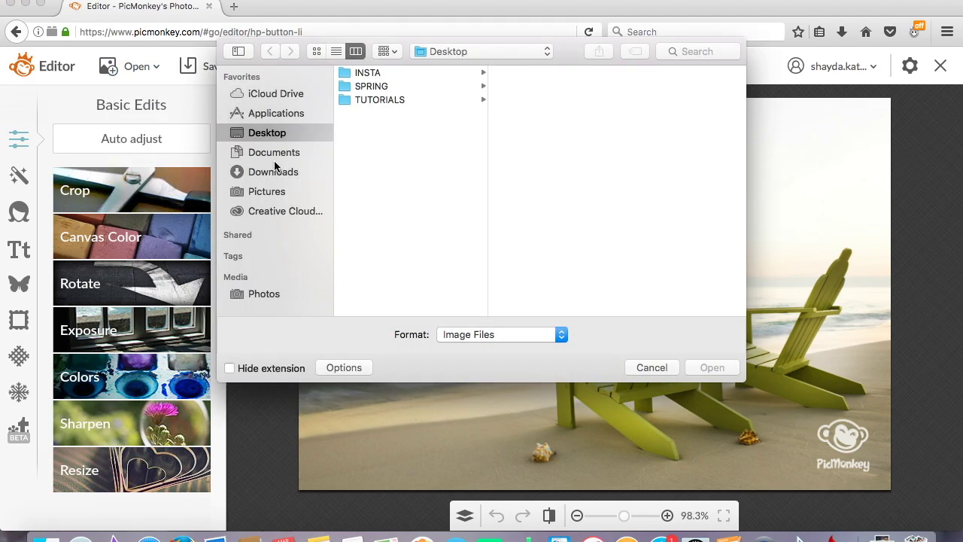
click(271, 172)
click(392, 89)
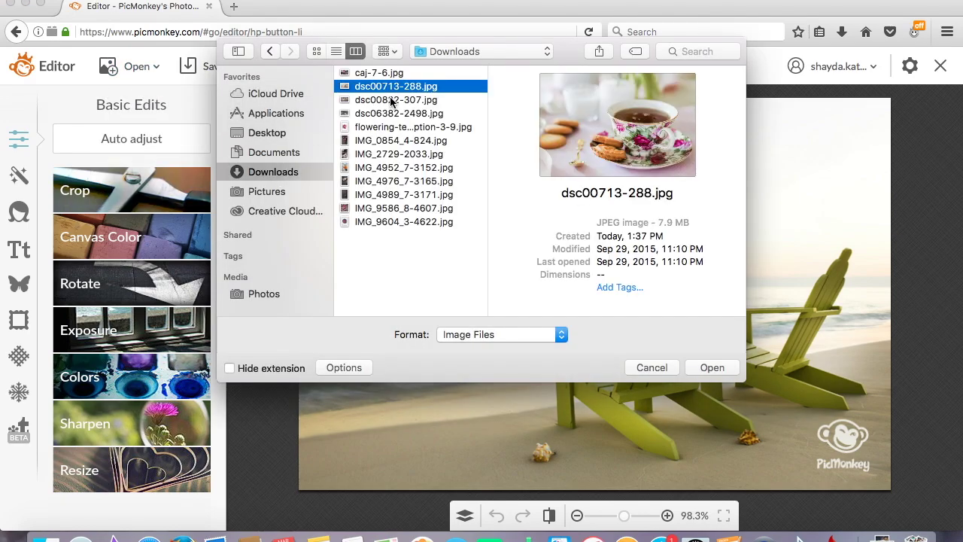
click(389, 113)
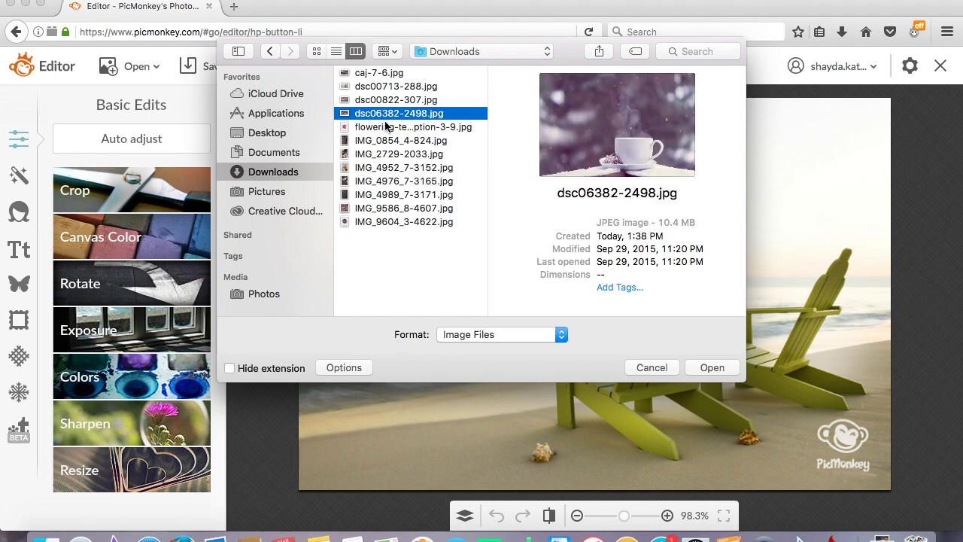
click(386, 127)
click(379, 208)
click(376, 222)
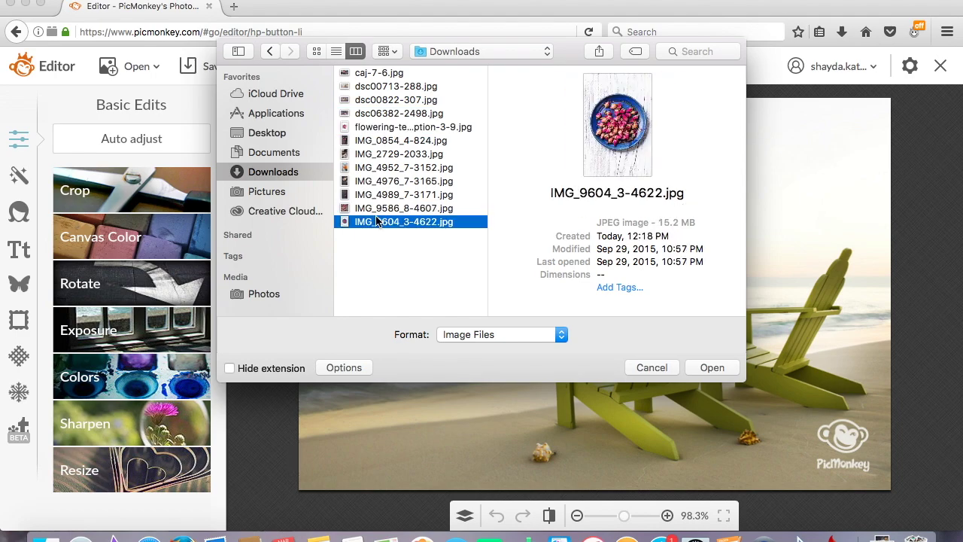
click(707, 368)
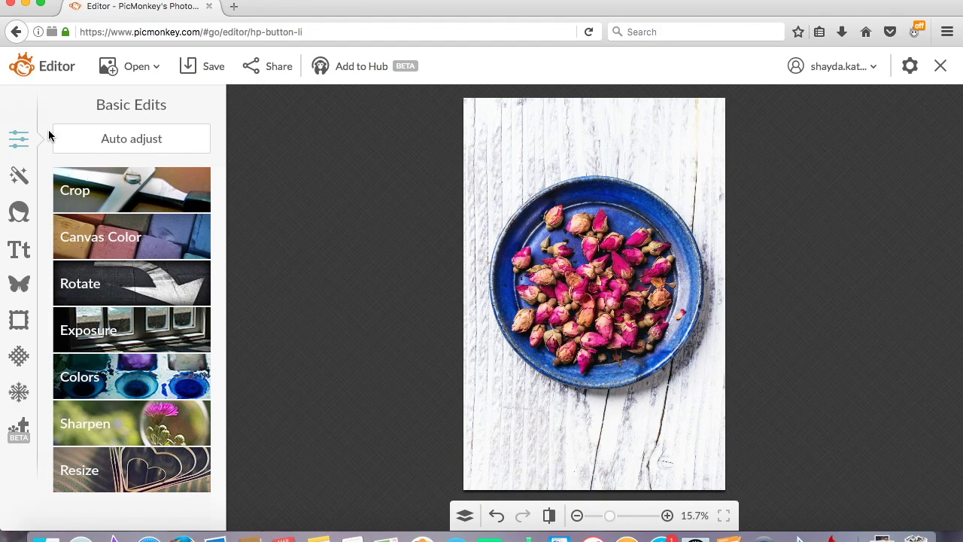
Crop the photo to about 2193 x 2834, trimming the strip of wood above the plate, and apply the crop.
click(108, 184)
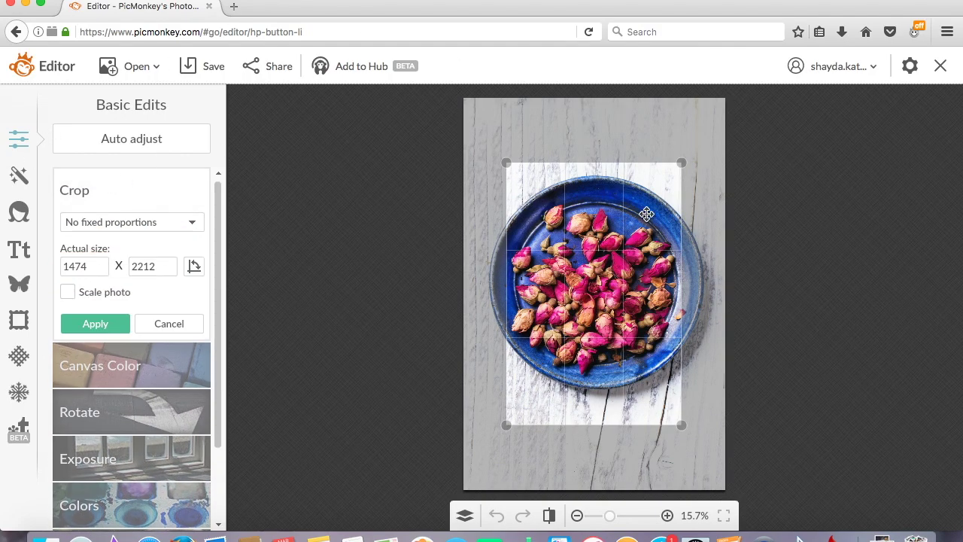
drag(637, 247, 564, 232)
drag(640, 409, 731, 481)
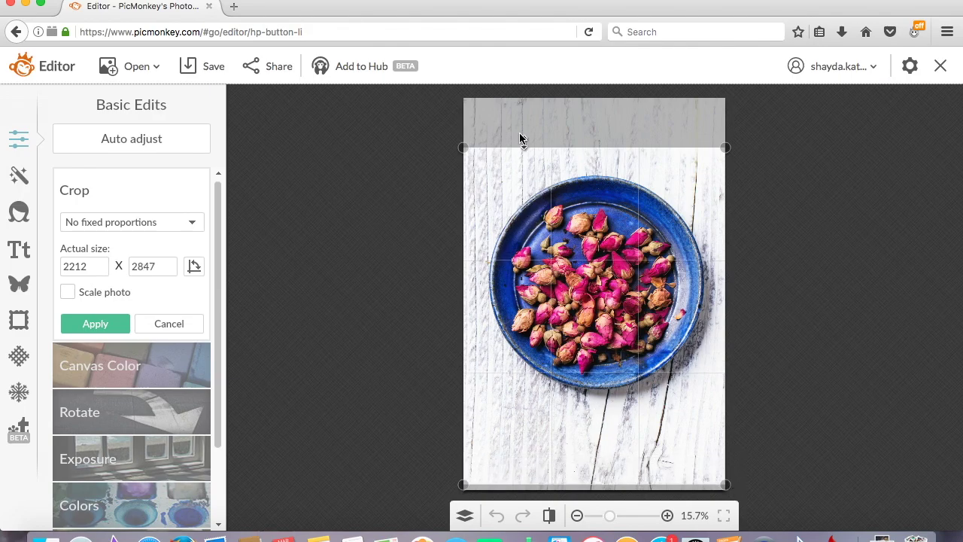
drag(507, 143, 506, 145)
drag(462, 485, 465, 485)
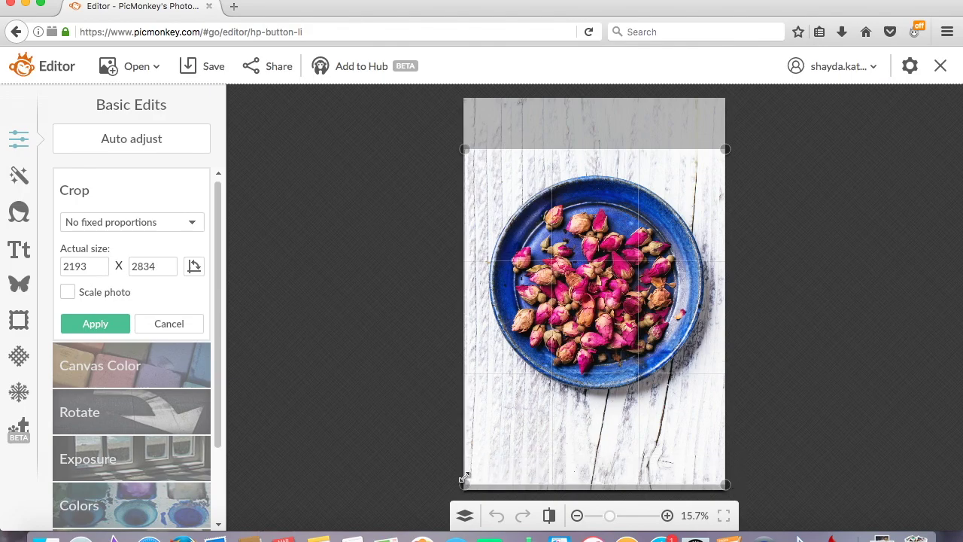
click(94, 326)
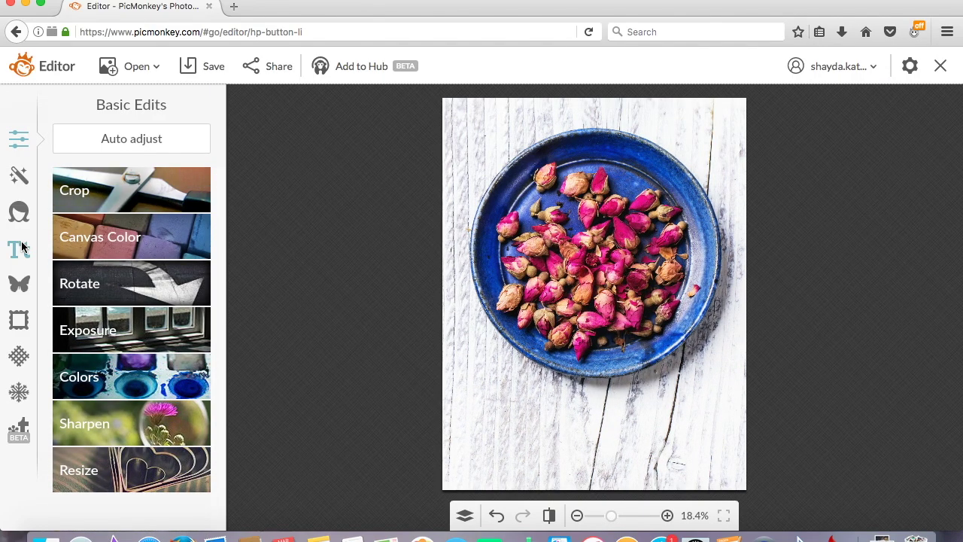
Add a text box and place it on the white wood just below the blue plate, ready for text entry.
click(19, 250)
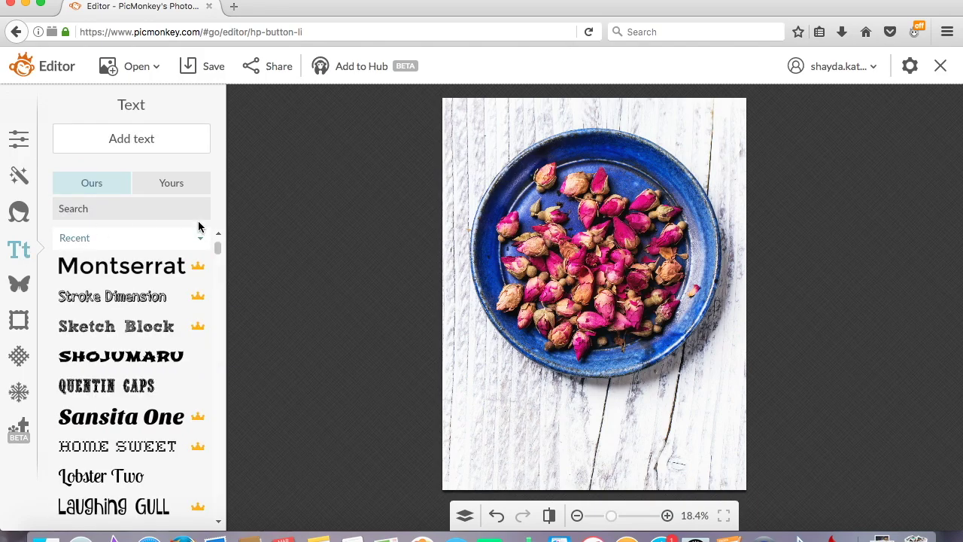
click(160, 137)
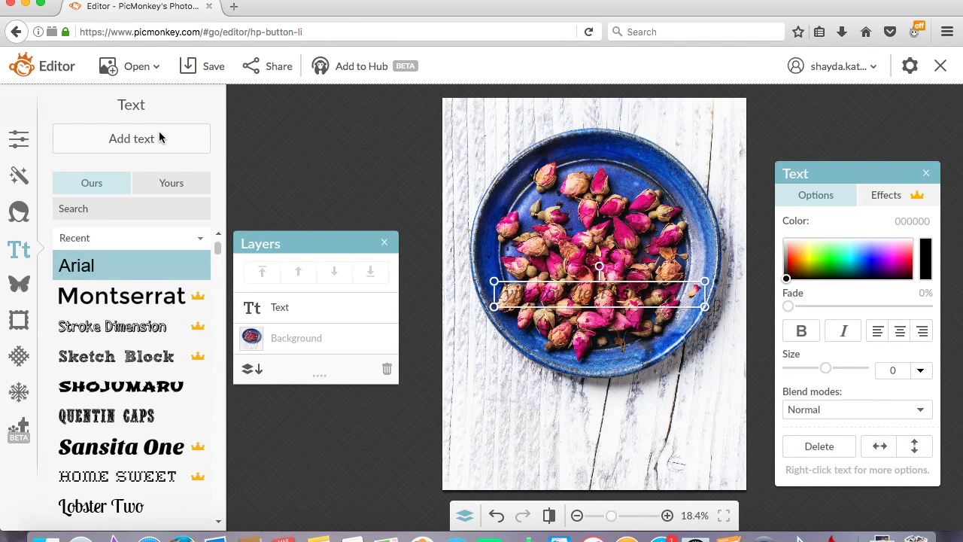
drag(508, 287, 486, 391)
click(485, 391)
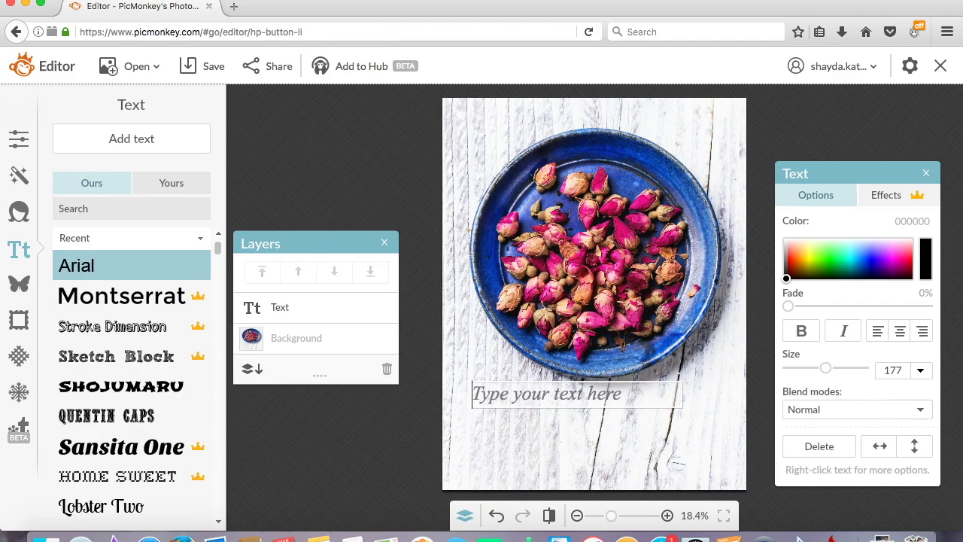
Search Google for "tea quotes" in a new tab and look through the image results for a quote to use.
click(235, 6)
text(tea quotes)
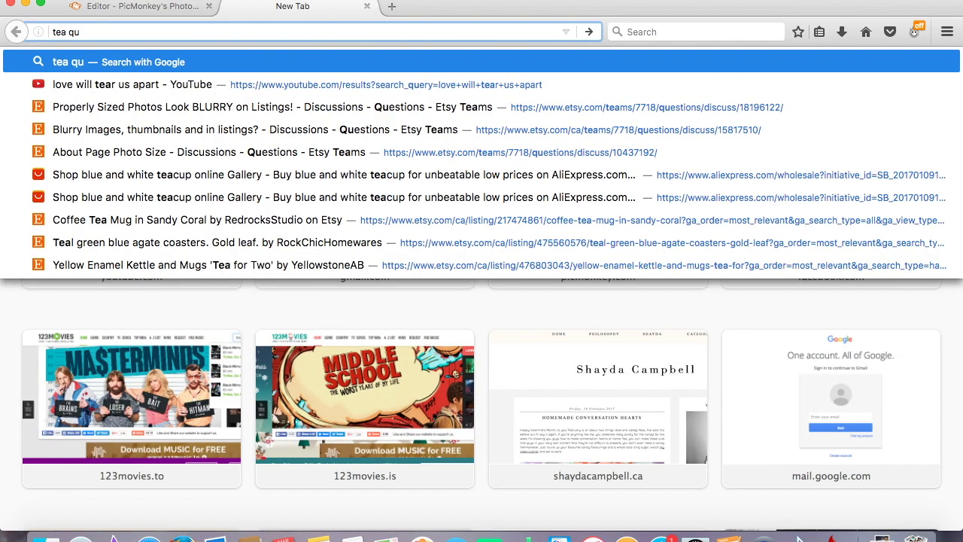
key(Return)
click(191, 187)
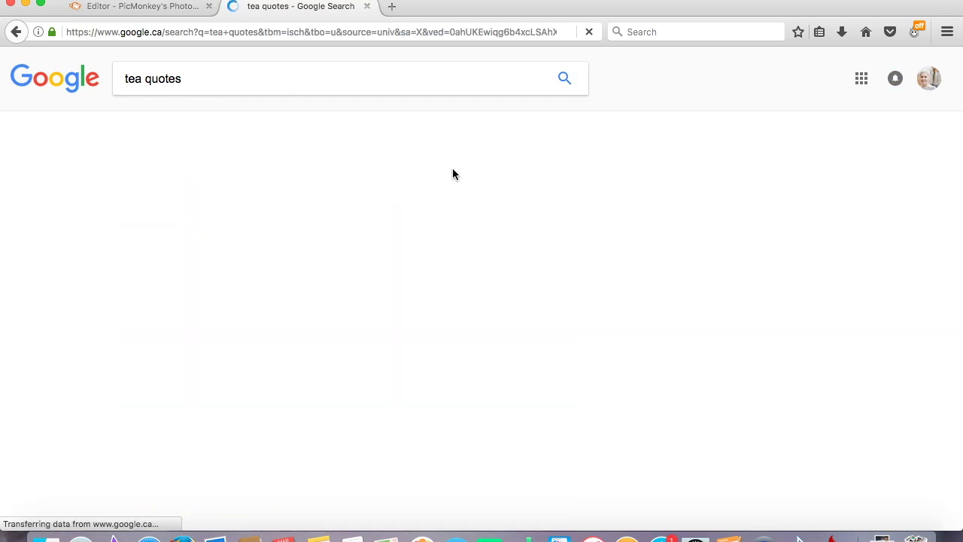
scroll(616, 316, down, 3)
scroll(616, 316, down, 5)
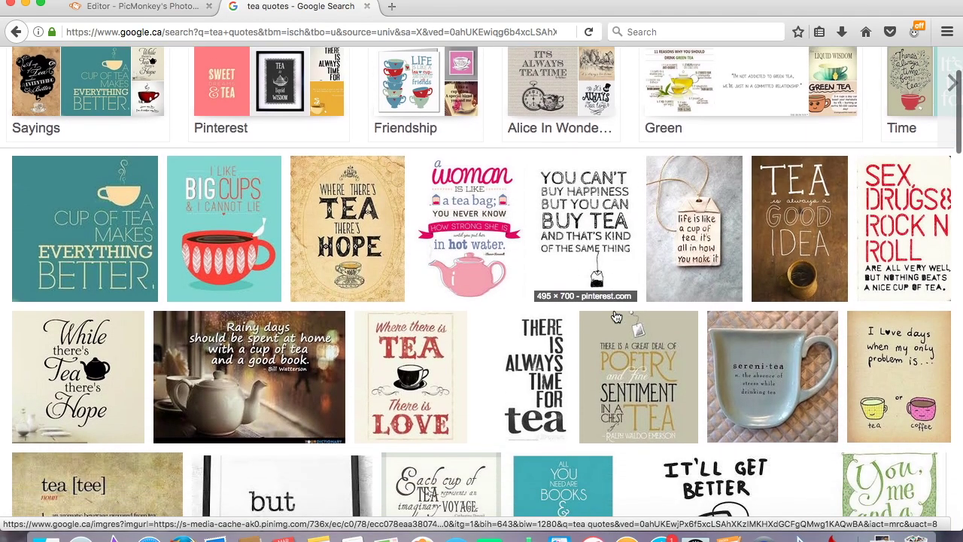
scroll(616, 316, down, 1)
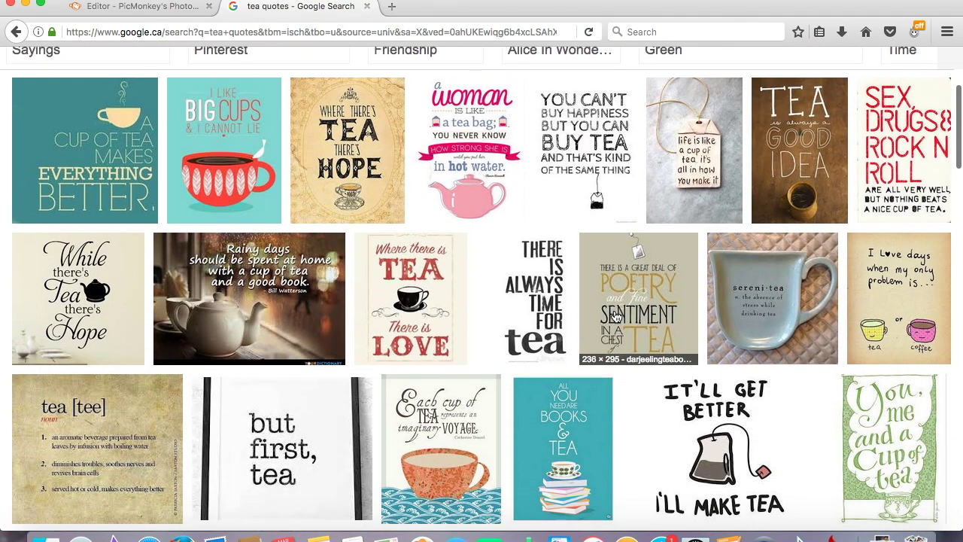
scroll(413, 286, down, 1)
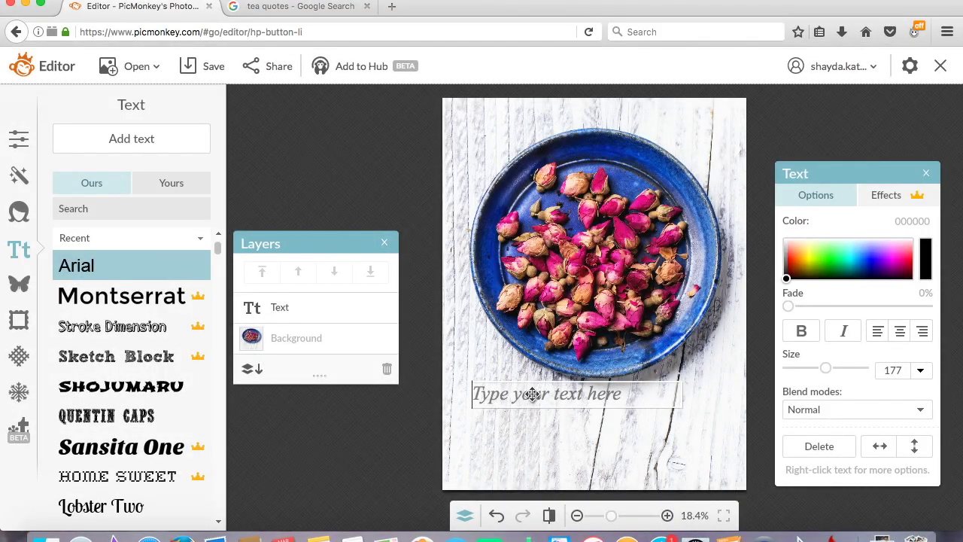
Enter "Where there's tea," in the text box below the plate and add a second text box beneath it reading "there's hope.".
text(Where)
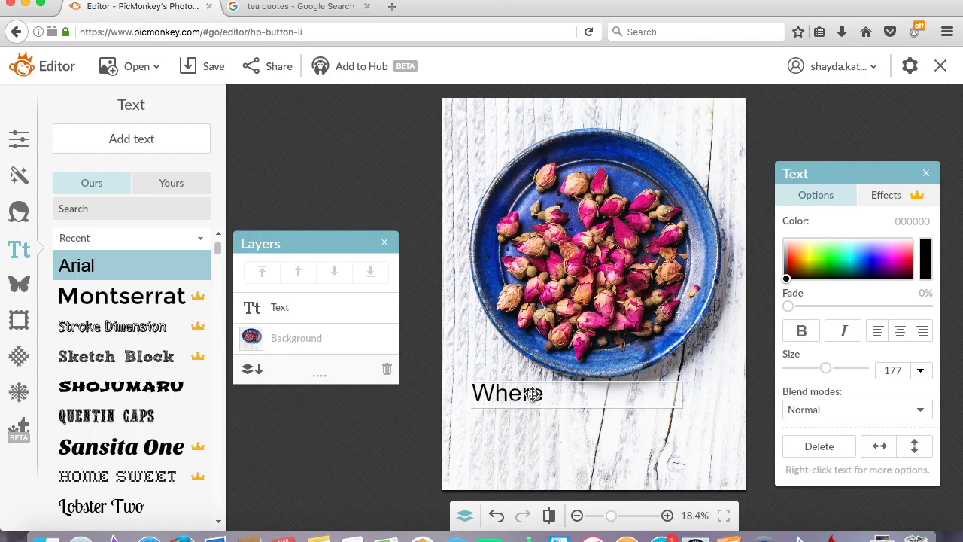
text( there's tea,)
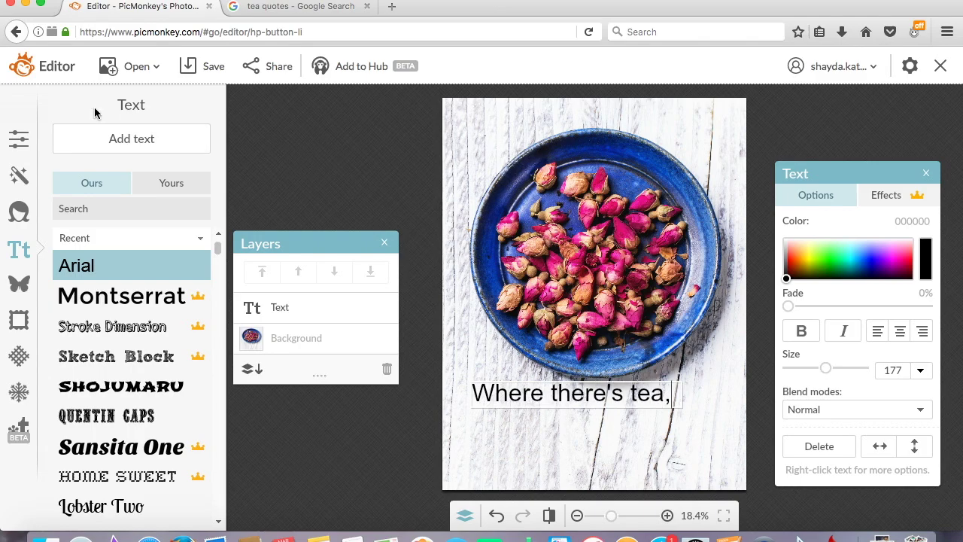
click(97, 137)
drag(569, 293, 556, 426)
click(556, 426)
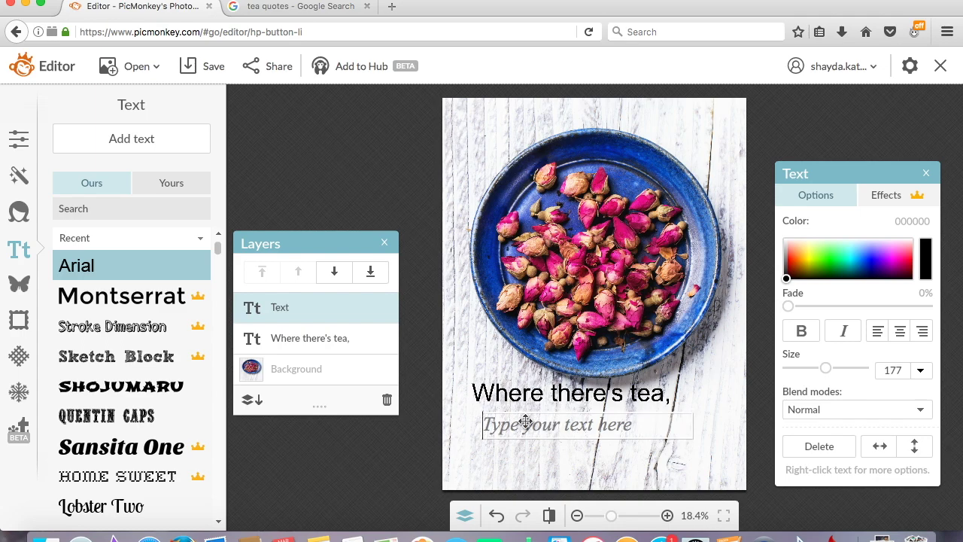
text(there's hope.)
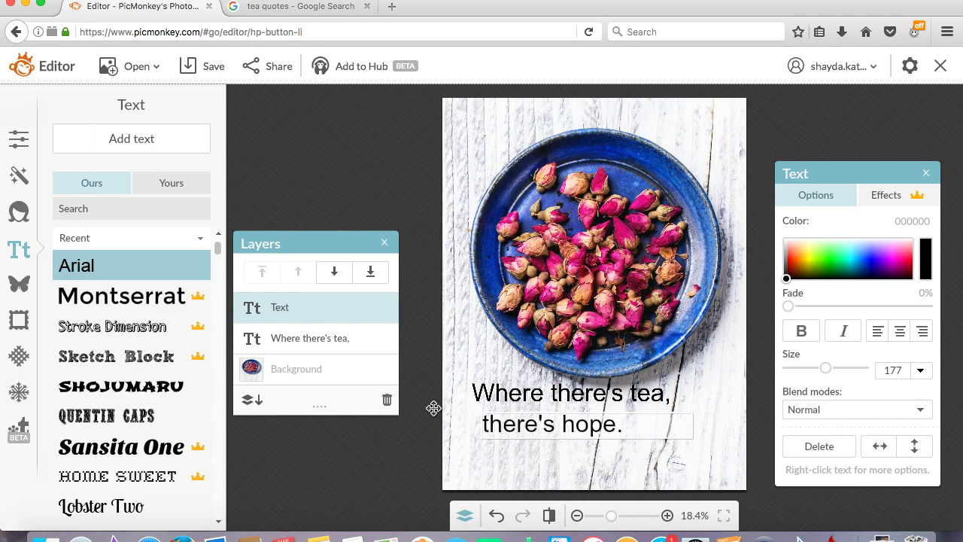
Move the "there's hope." and "Where there's tea," lines lower on the photo, away from the plate's rim.
click(568, 429)
click(567, 430)
drag(540, 454, 540, 477)
mouse_move(552, 394)
mouse_down()
mouse_move(556, 409)
mouse_move(544, 410)
mouse_up()
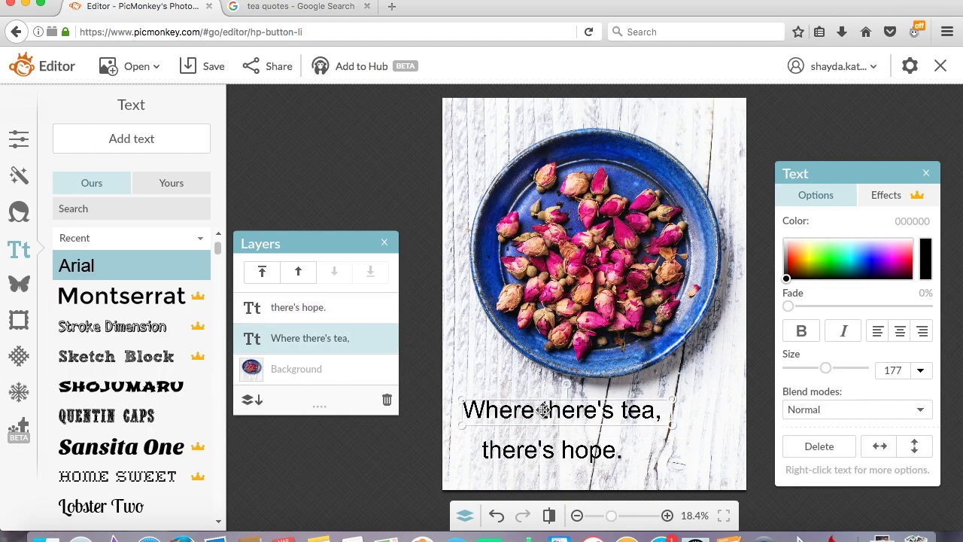
Set the "Where there's tea," line in the Coneria Script font at size 223.
click(492, 405)
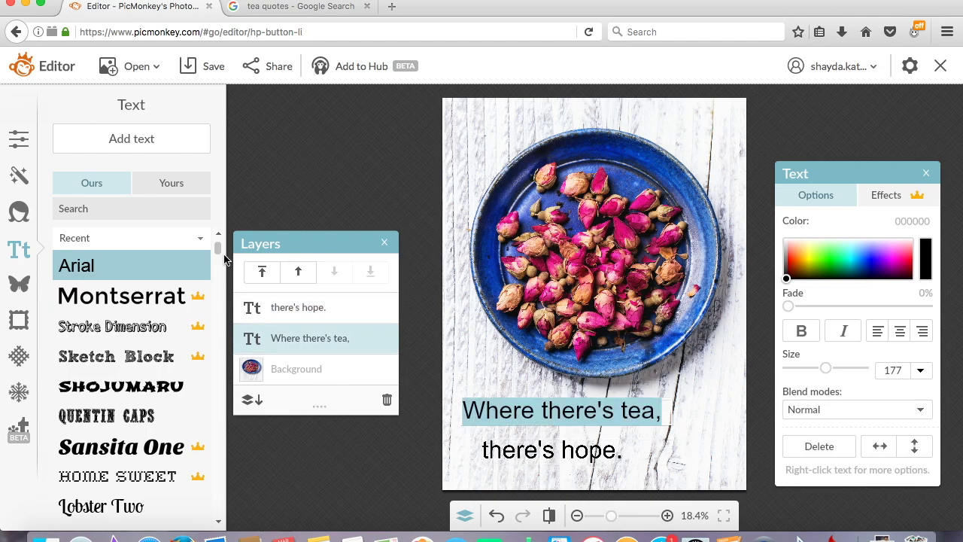
drag(214, 246, 223, 340)
scroll(222, 339, down, 5)
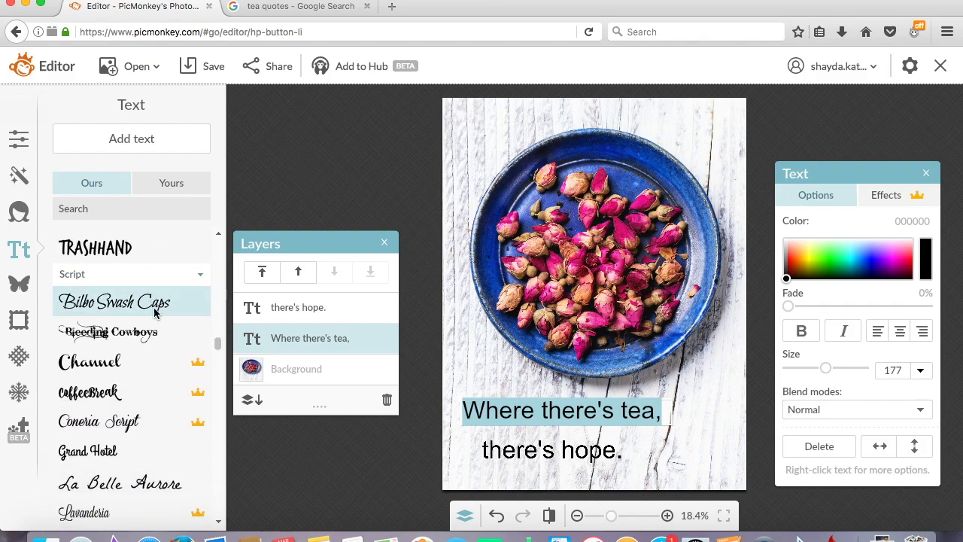
click(157, 304)
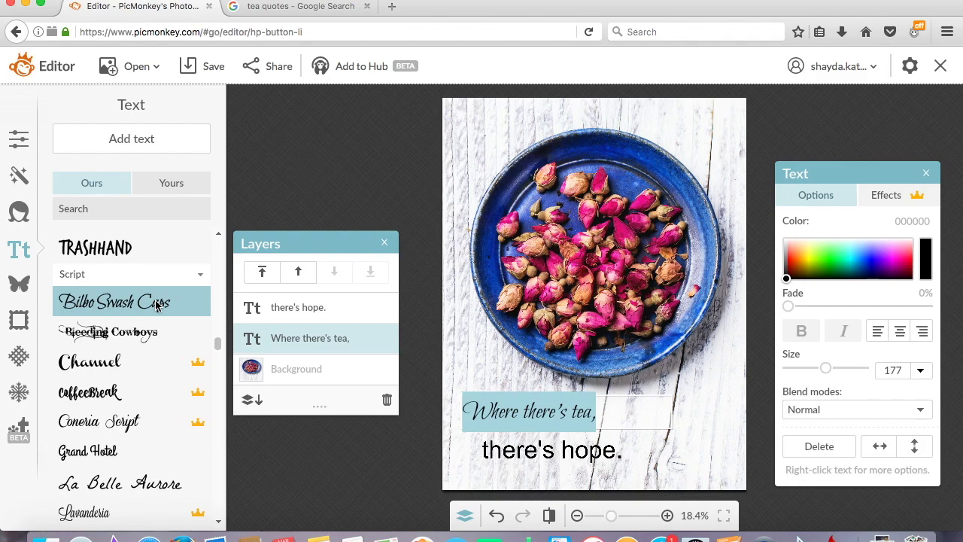
click(126, 395)
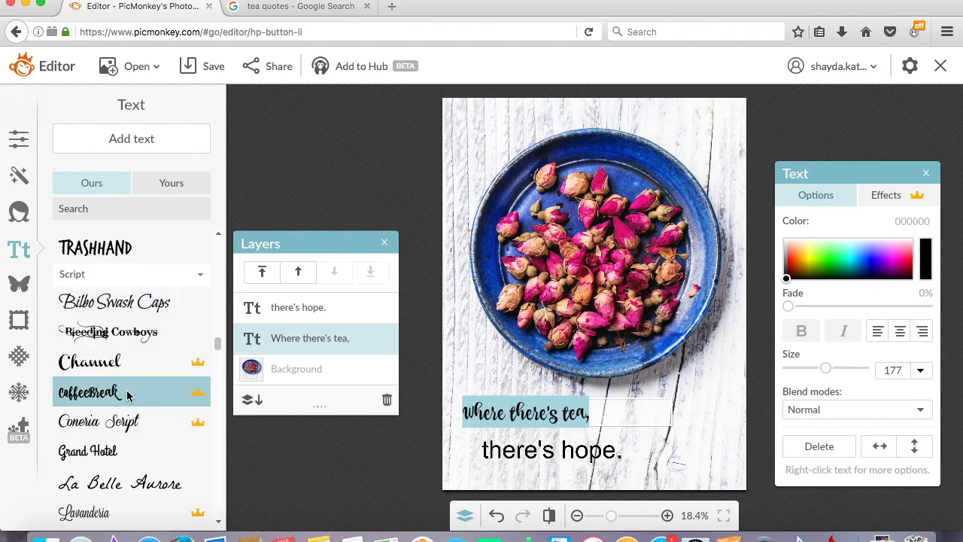
click(122, 422)
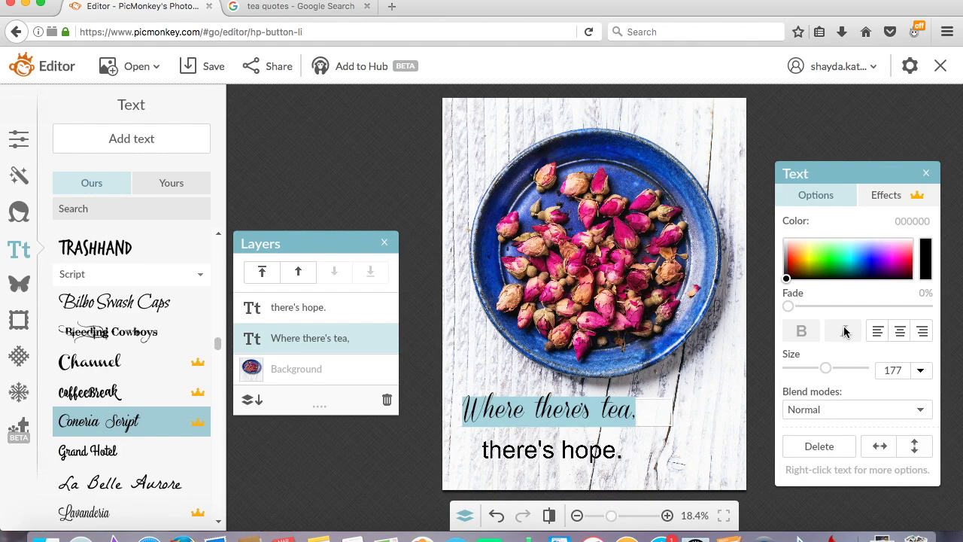
drag(826, 374, 832, 374)
click(680, 400)
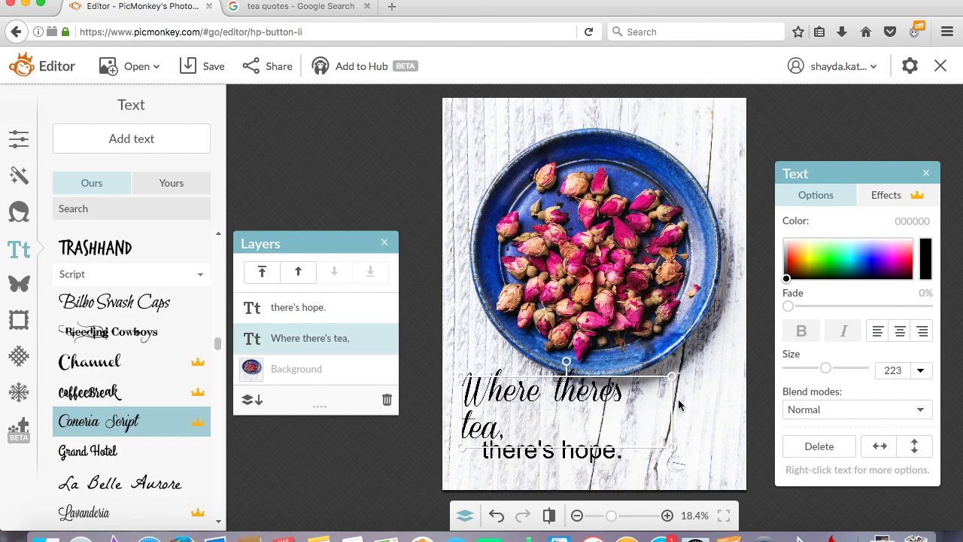
Widen the "Where there's tea," box to fit one line, and set "there's hope." in Coneria Script at size 250 with a wider box.
drag(680, 400, 724, 402)
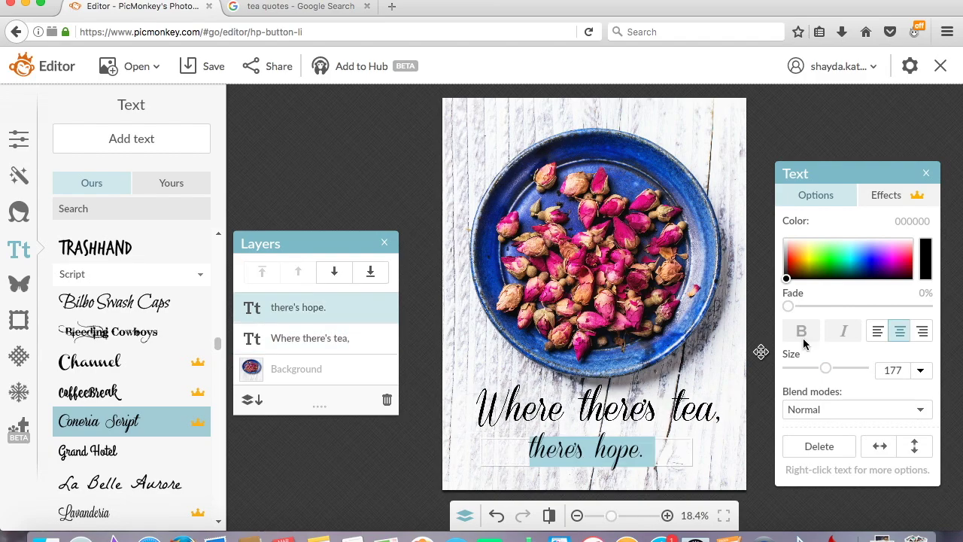
drag(826, 368, 828, 368)
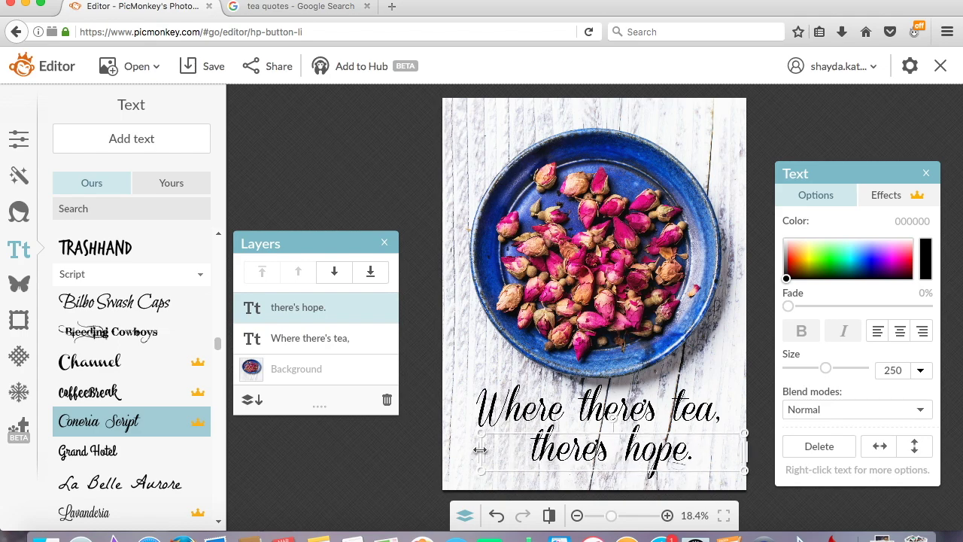
drag(479, 449, 446, 449)
click(602, 410)
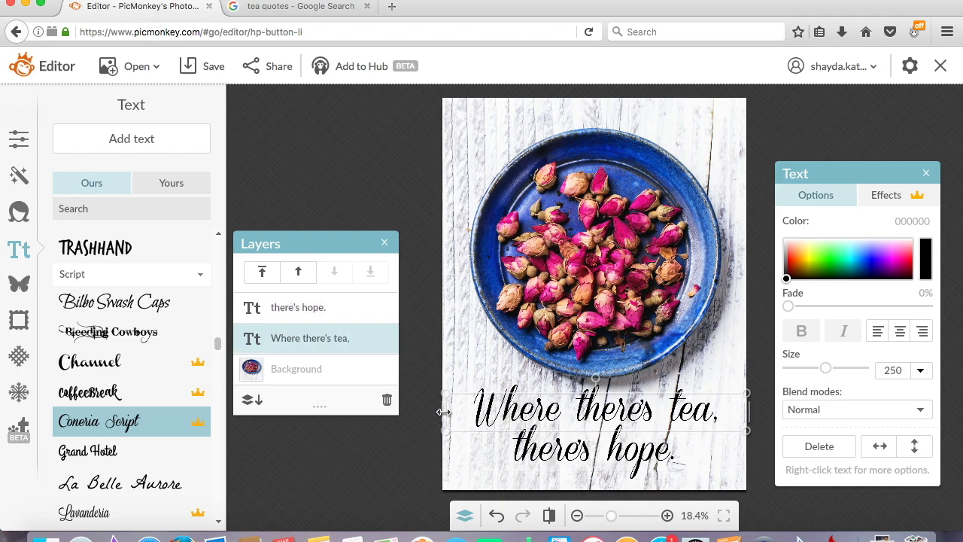
Enlarge the words "tea" and "hope" within the quote and shift the "there's hope." line to the right.
double_click(668, 409)
double_click(668, 409)
drag(825, 368, 832, 367)
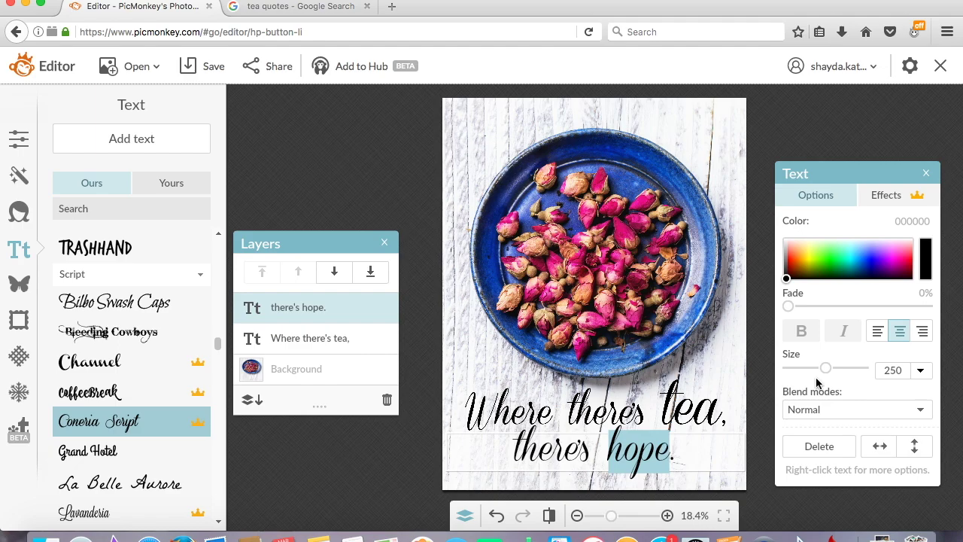
drag(823, 368, 830, 370)
click(579, 456)
drag(579, 457, 624, 455)
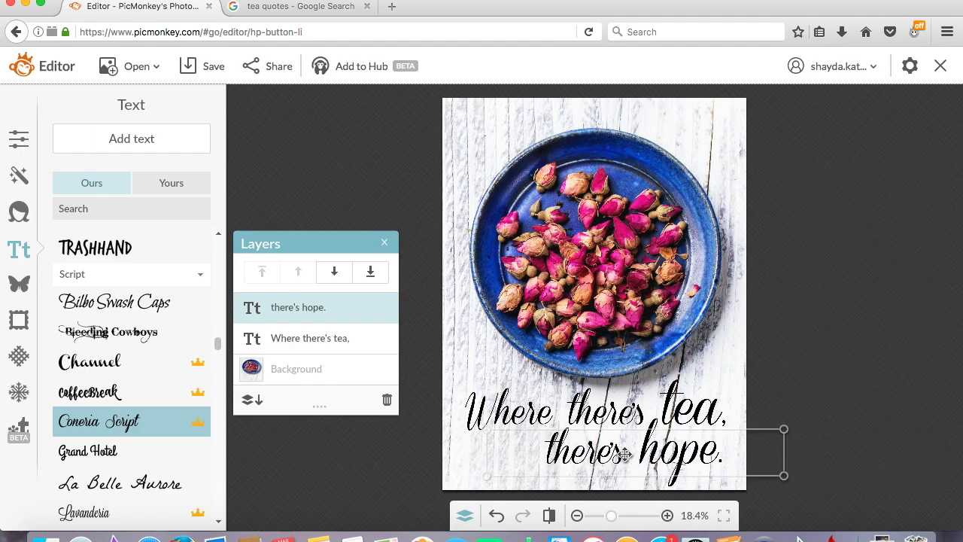
click(623, 455)
Enlarge the word "tea" further and reposition the "there's hope." line beneath the first line.
click(688, 410)
double_click(689, 411)
drag(812, 369, 828, 368)
click(760, 392)
click(629, 449)
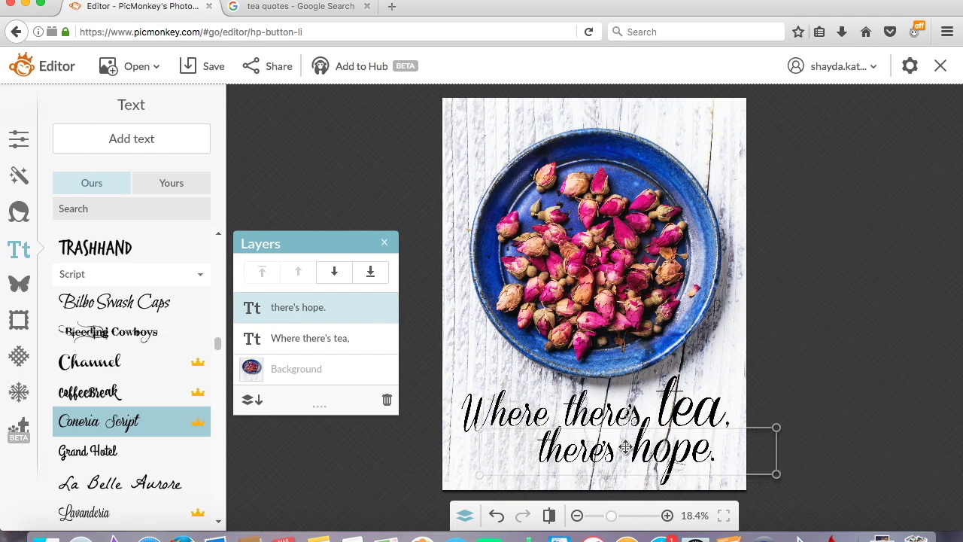
Recolour the whole "Where there's tea," line dark grey 383838 and select its colour code for reuse.
click(570, 404)
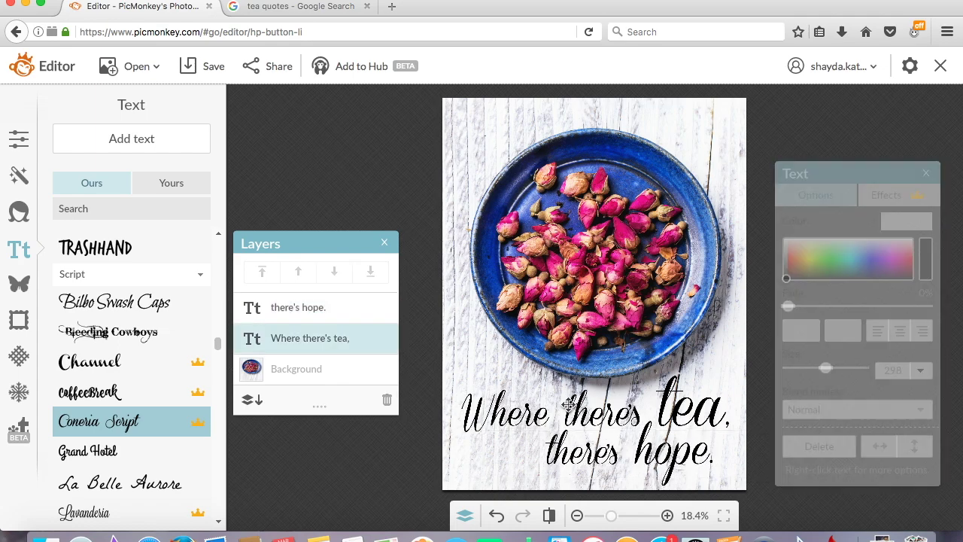
double_click(570, 404)
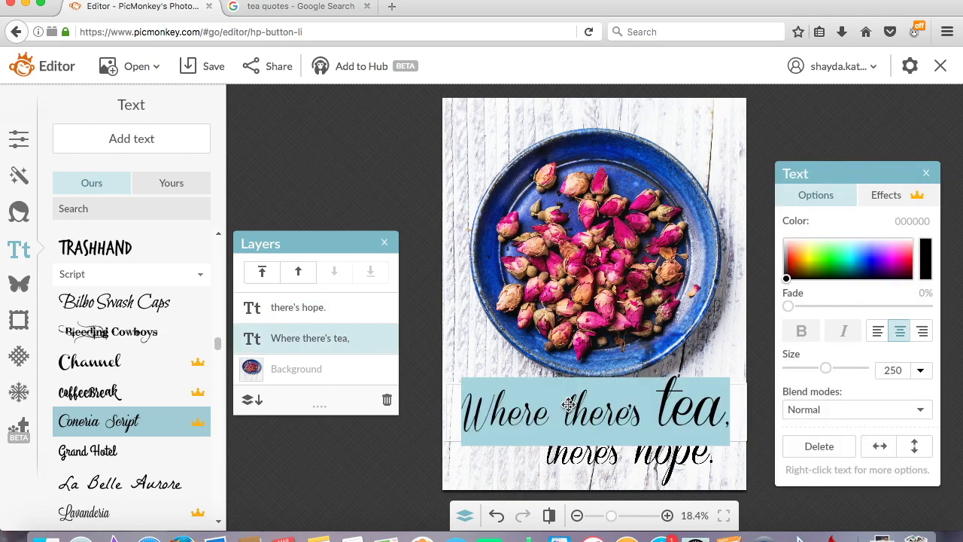
mouse_move(787, 282)
mouse_down()
mouse_move(826, 267)
mouse_move(773, 263)
mouse_move(771, 274)
mouse_move(787, 272)
mouse_up()
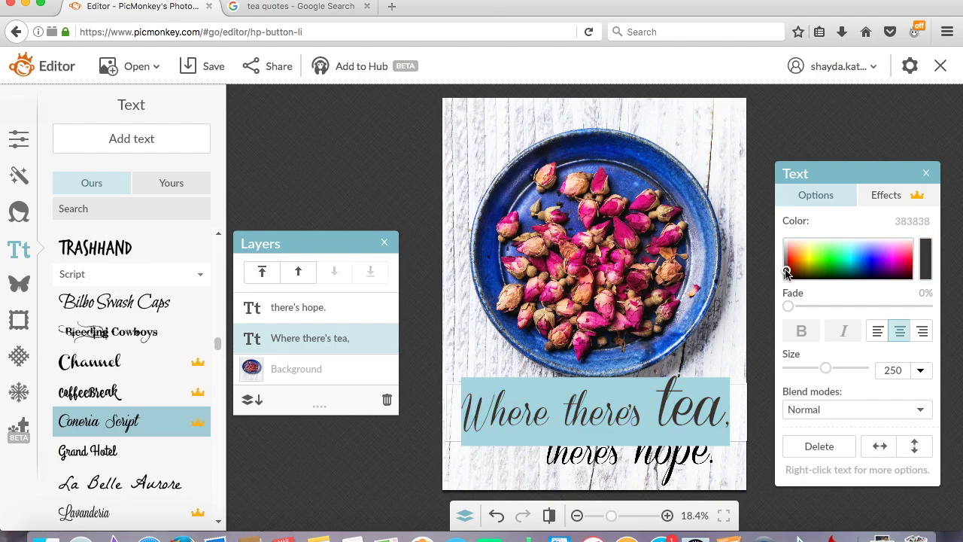
click(725, 350)
double_click(696, 387)
click(894, 222)
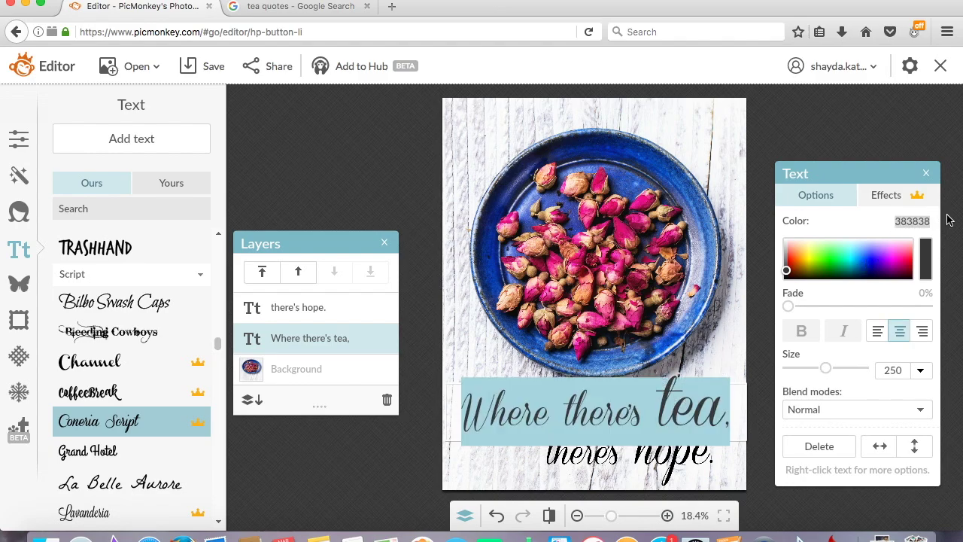
Apply the first line's dark grey colour, 383838, to the whole "there's hope." line.
click(546, 456)
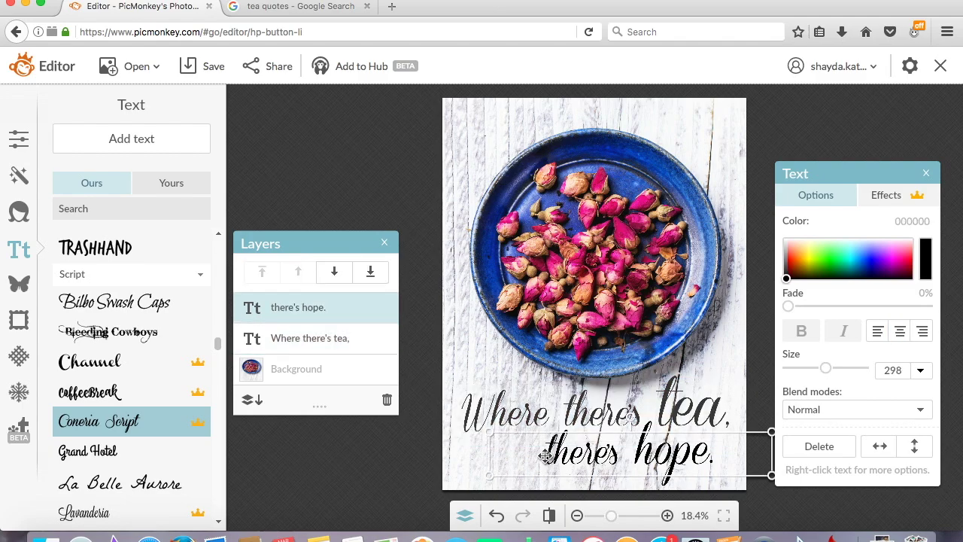
double_click(552, 456)
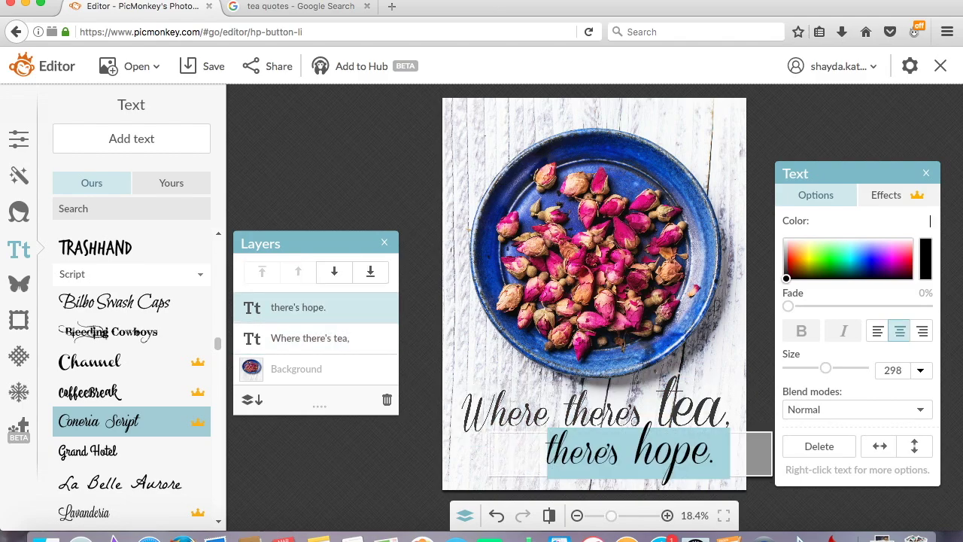
click(771, 318)
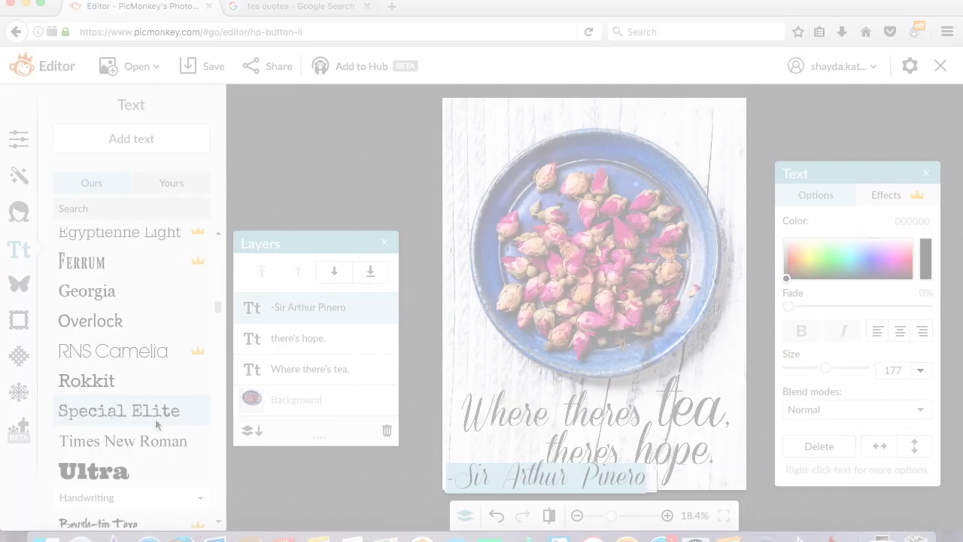
Set the "-Sir Arthur Pinero" attribution in Times New Roman at size 79 and move it slightly in from the photo's left edge.
click(132, 441)
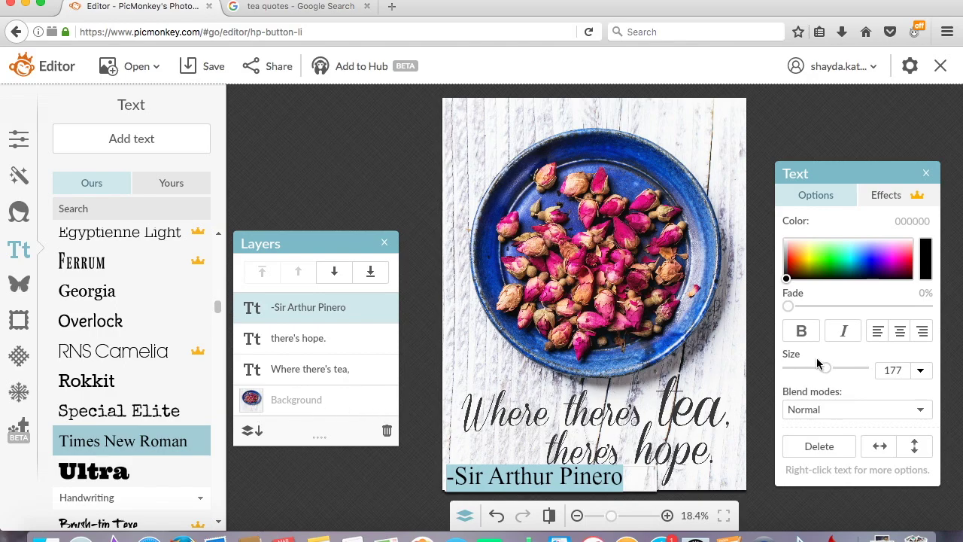
drag(828, 368, 809, 369)
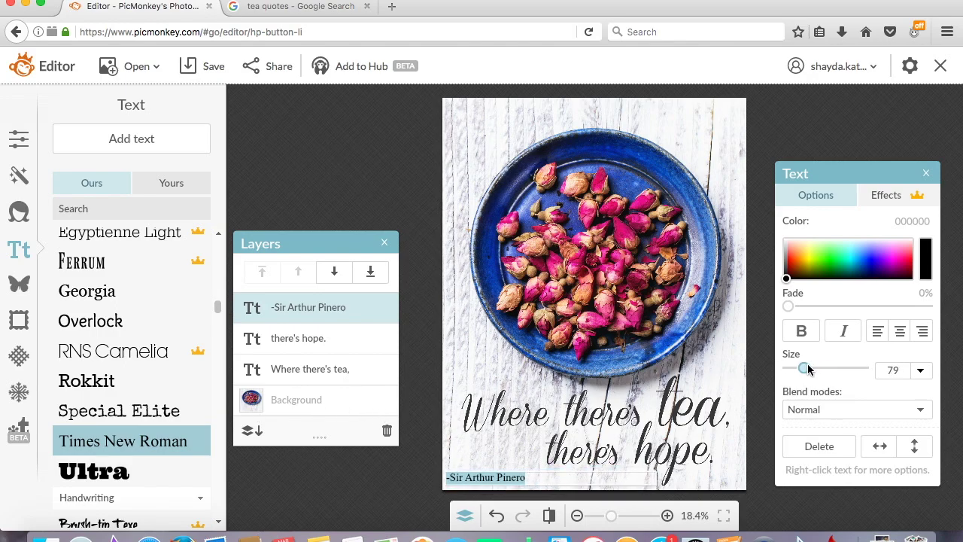
drag(490, 476, 503, 477)
click(730, 130)
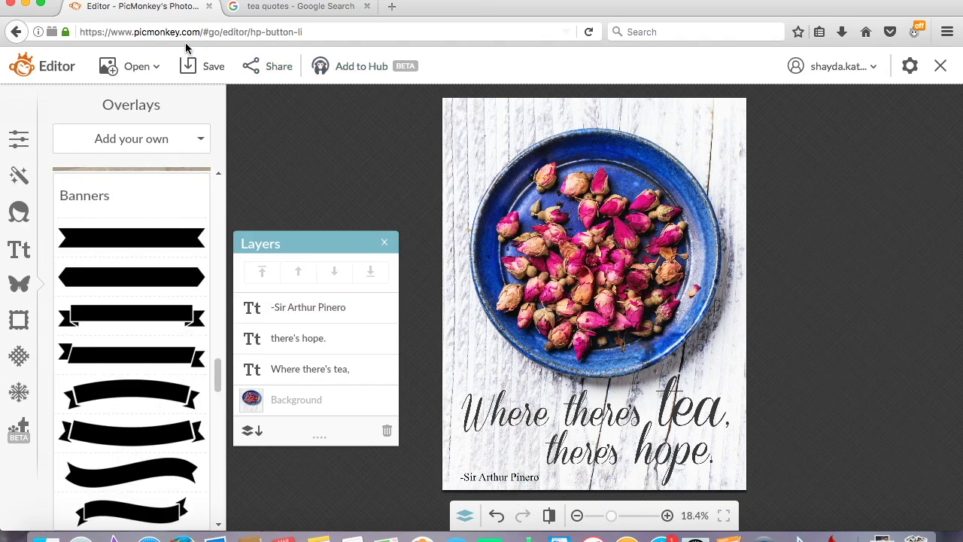
Save the finished design to the computer as a JPG named tea.quote at Pierce quality.
click(214, 66)
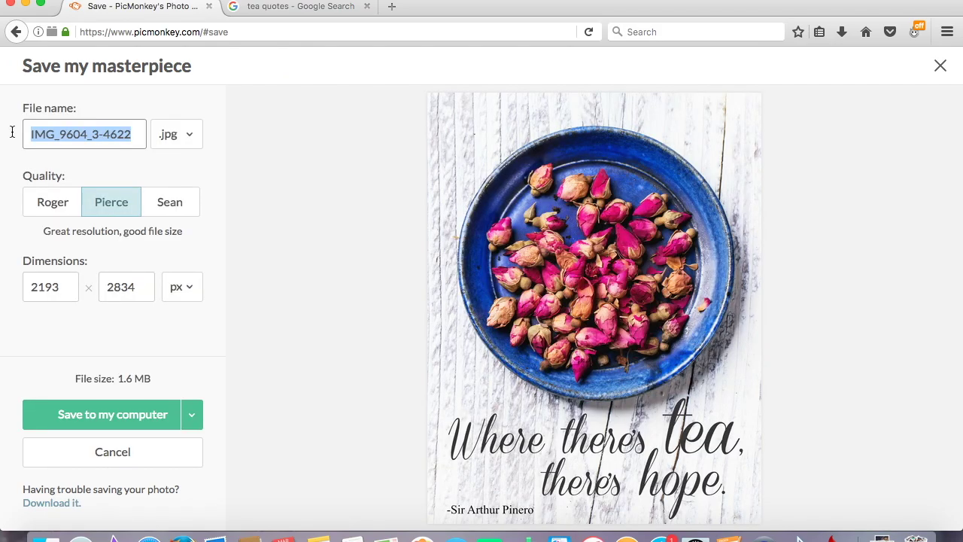
text(tea.quote)
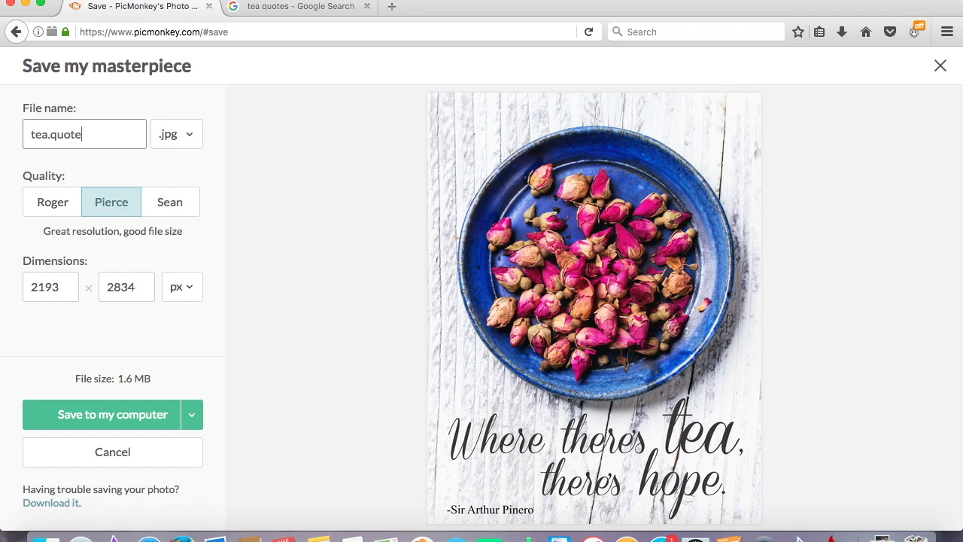
click(90, 414)
click(602, 217)
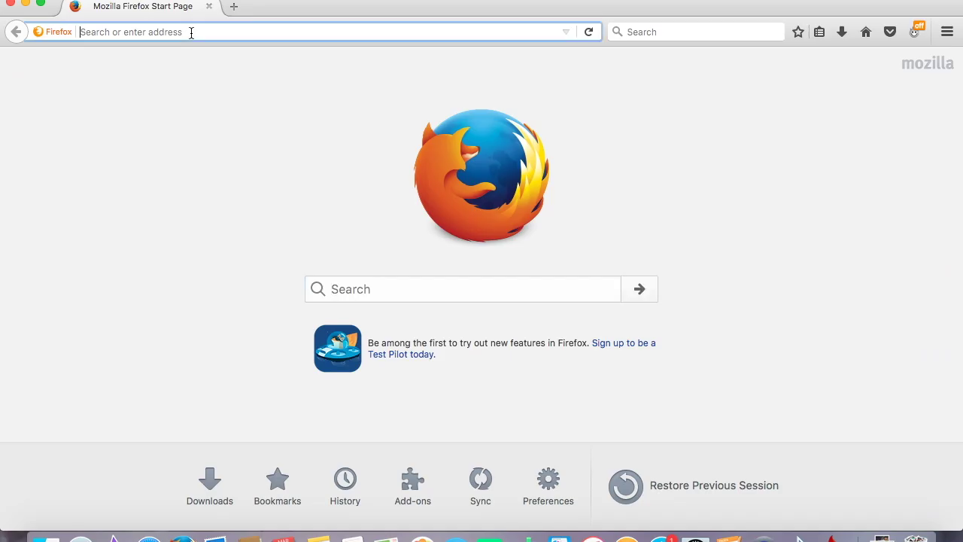
text(www.picmonkey.com)
key(Return)
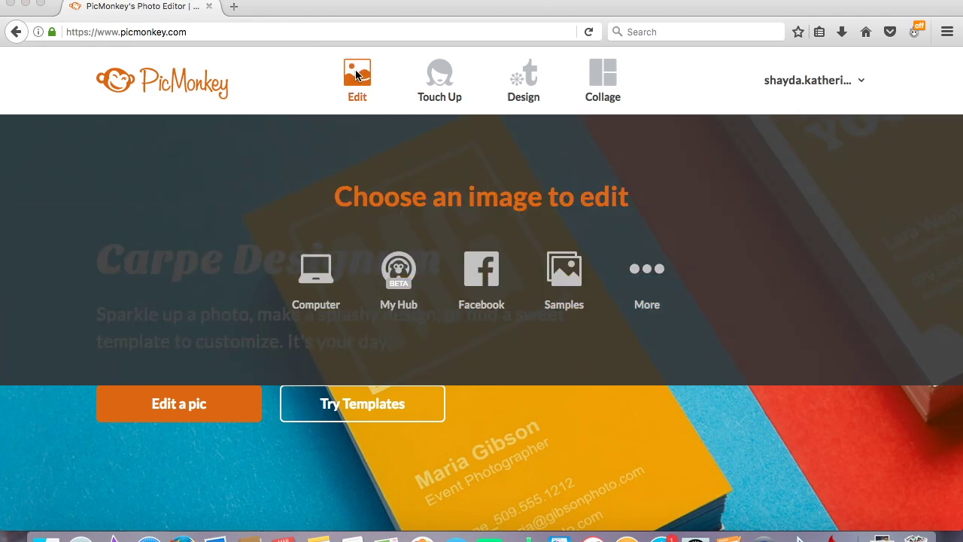
click(358, 74)
click(399, 194)
click(399, 208)
click(399, 167)
click(388, 155)
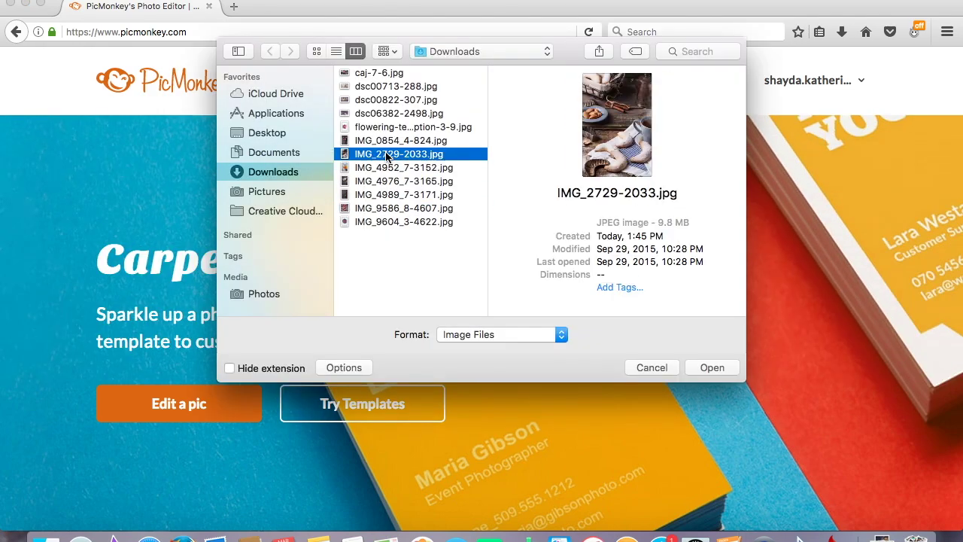
click(712, 368)
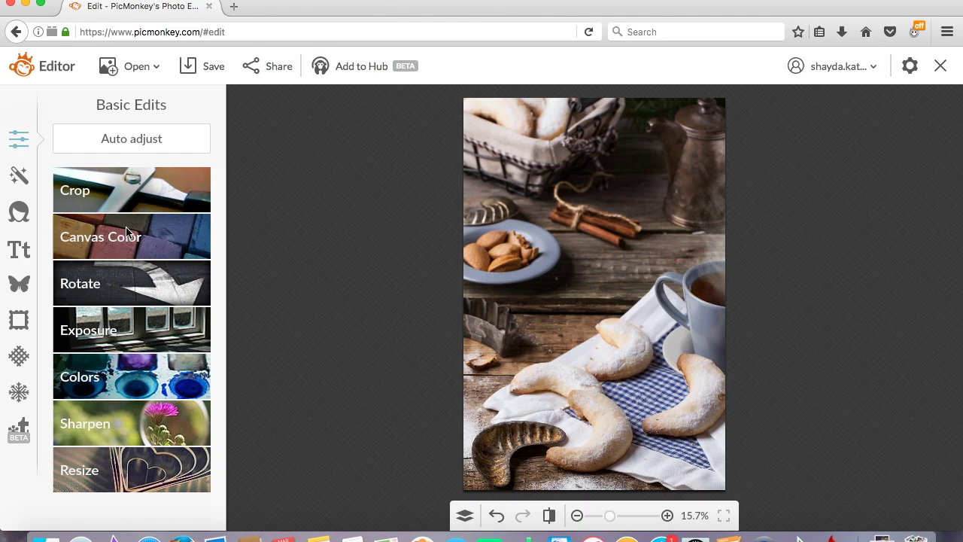
Add a square overlay from the Geometric set and enlarge it to cover most of the photo's width.
click(18, 282)
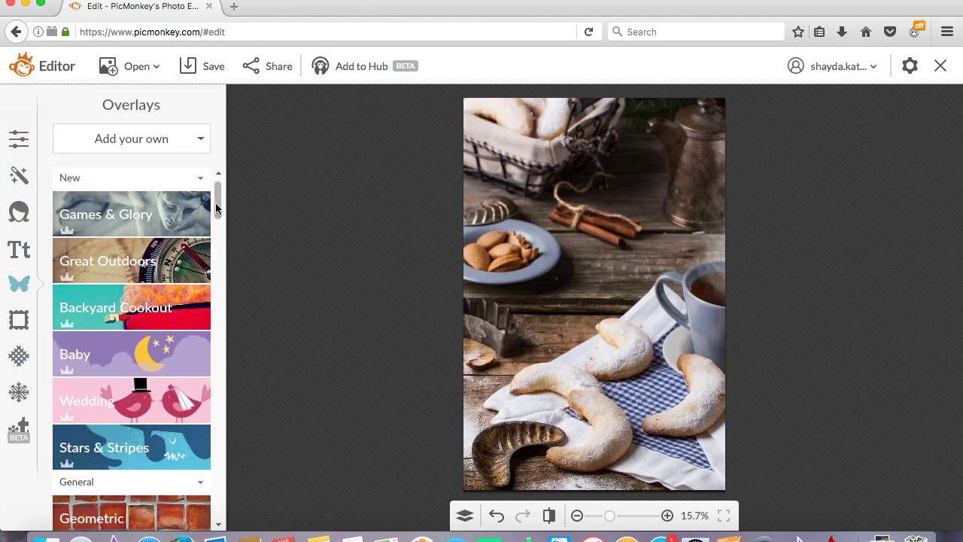
drag(215, 203, 219, 232)
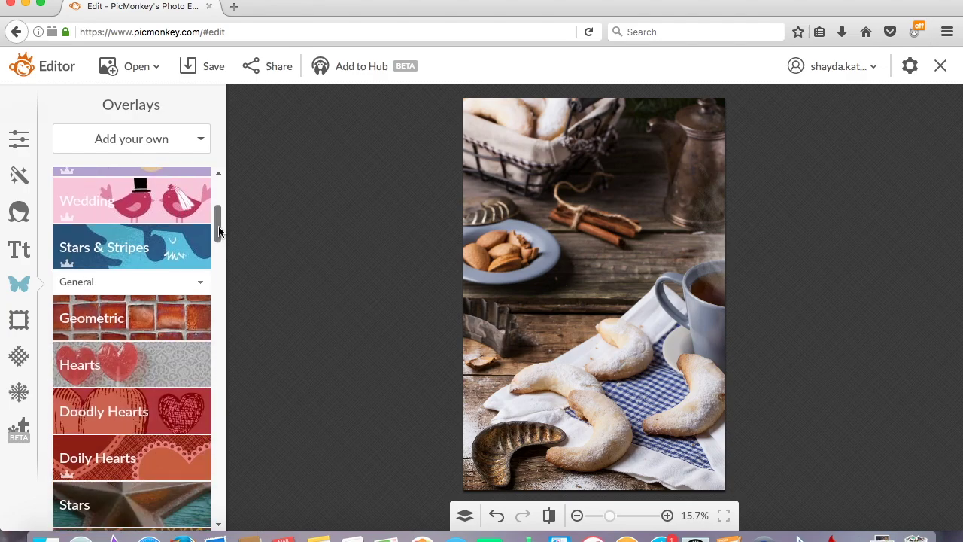
click(125, 317)
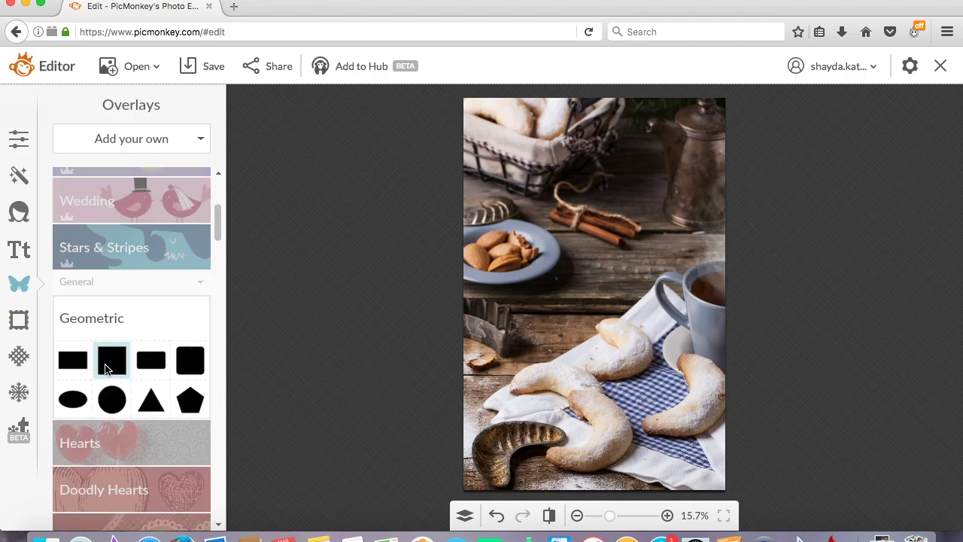
drag(602, 290, 698, 339)
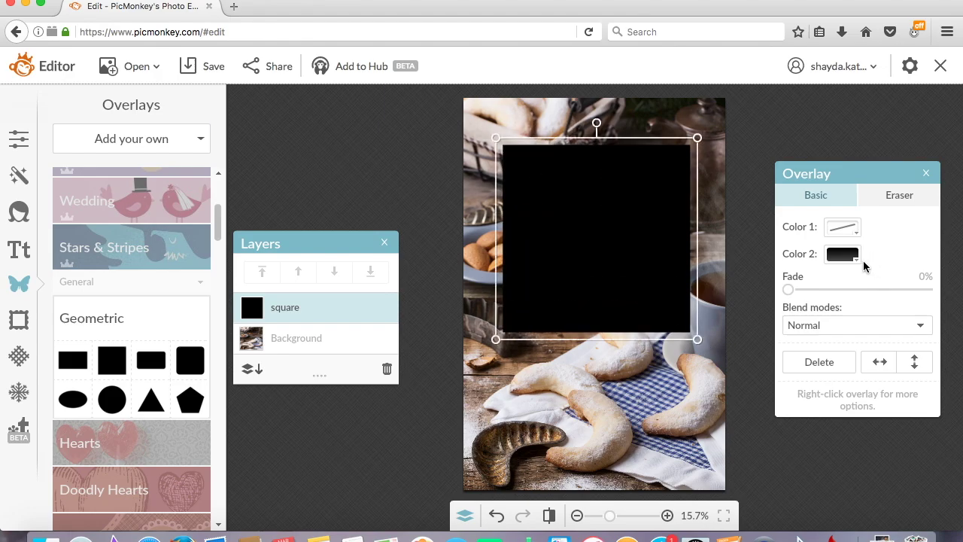
Move the black square higher on the photo, enlarge it slightly and centre it horizontally.
drag(613, 243, 611, 228)
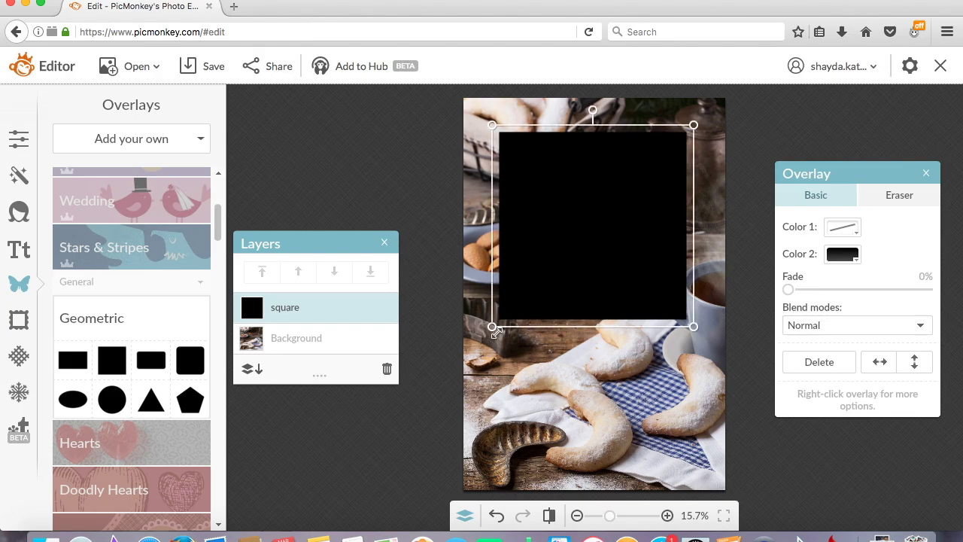
drag(493, 329, 483, 352)
drag(520, 281, 529, 280)
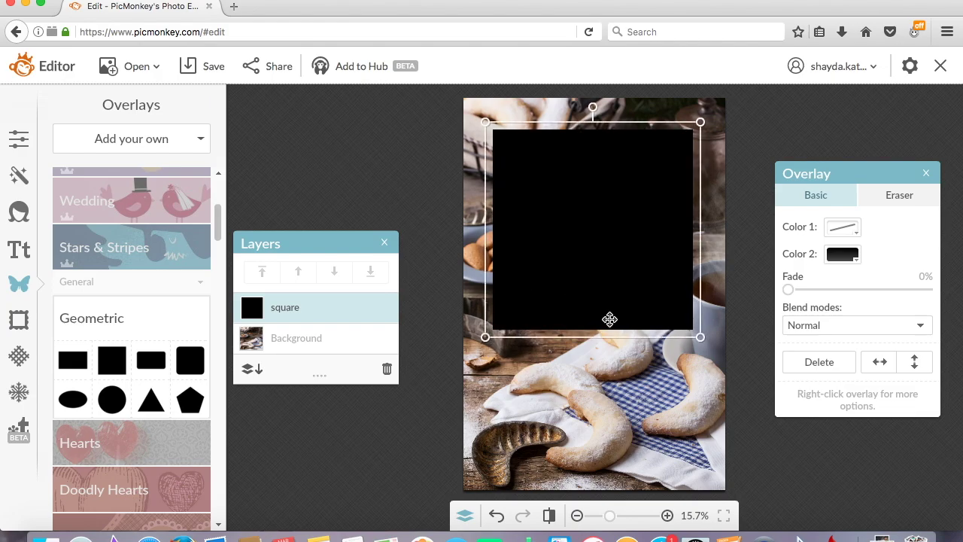
click(785, 460)
Turn the square into a frame with a white outline and transparent fill, and fade it by 20%.
click(600, 295)
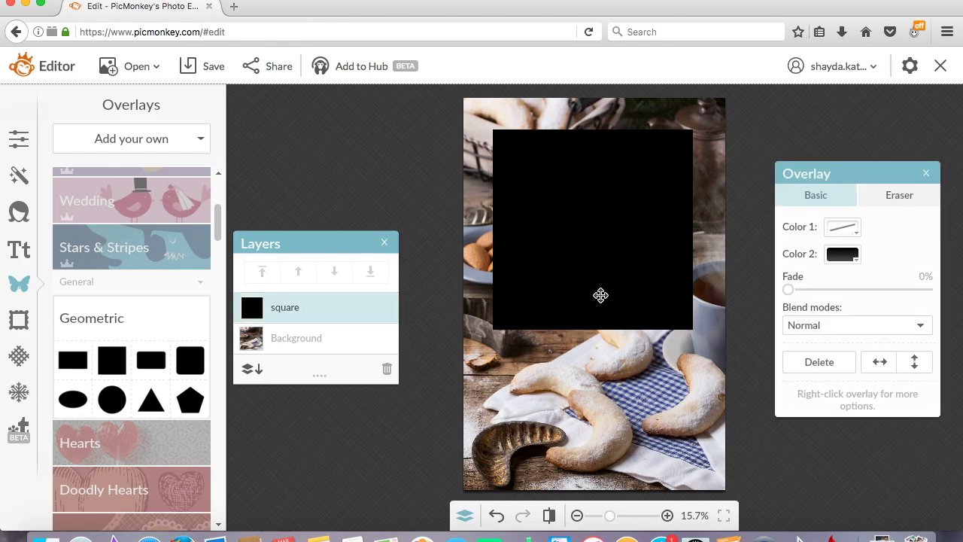
click(843, 228)
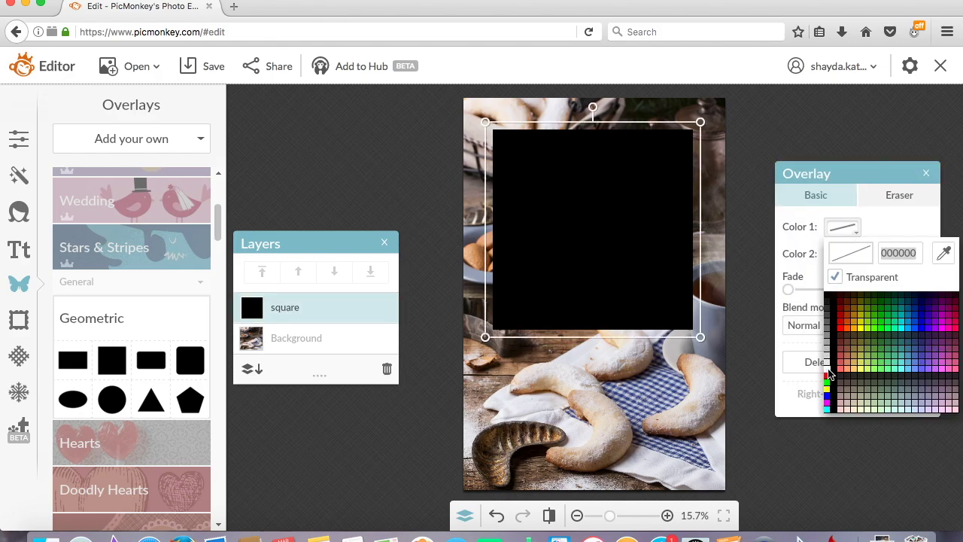
click(828, 369)
click(856, 259)
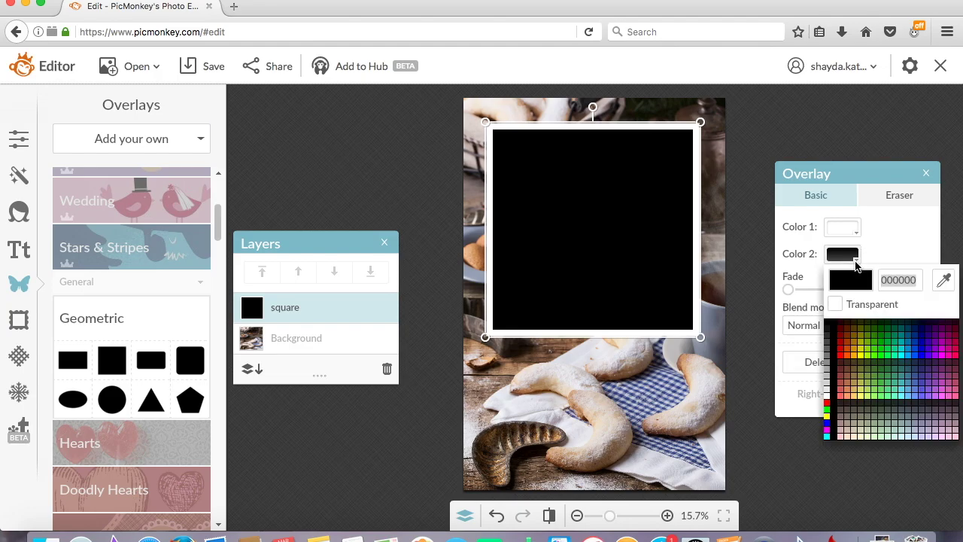
click(835, 304)
click(836, 304)
drag(846, 323, 832, 299)
click(834, 304)
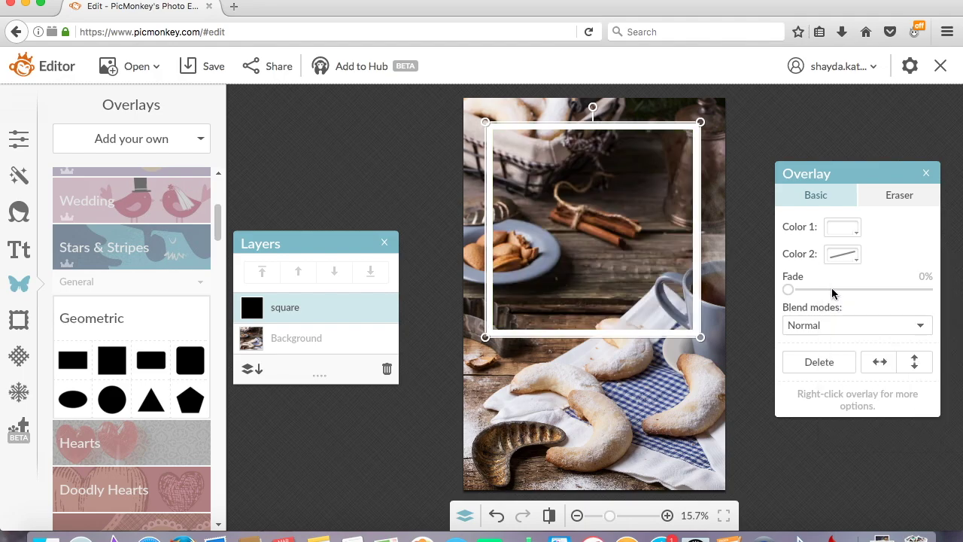
drag(789, 290, 816, 286)
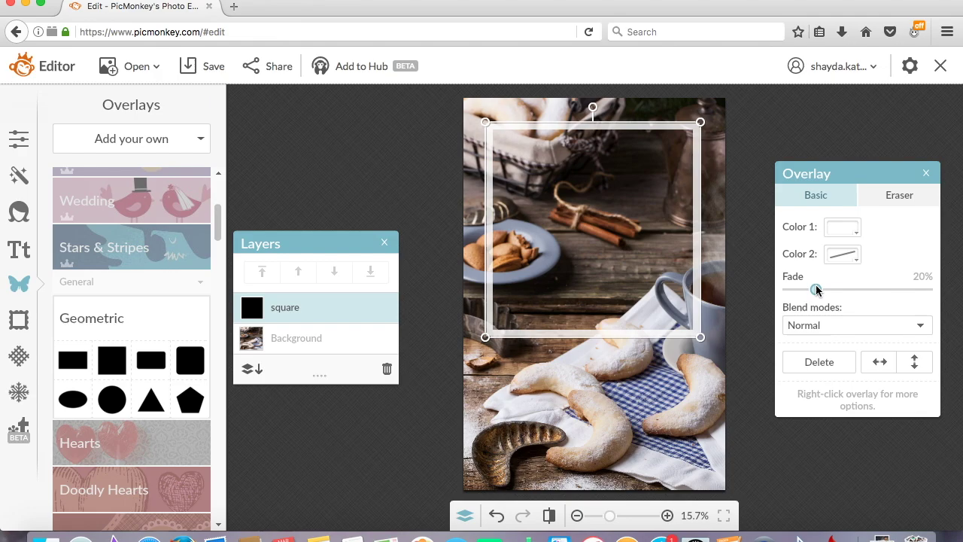
click(783, 116)
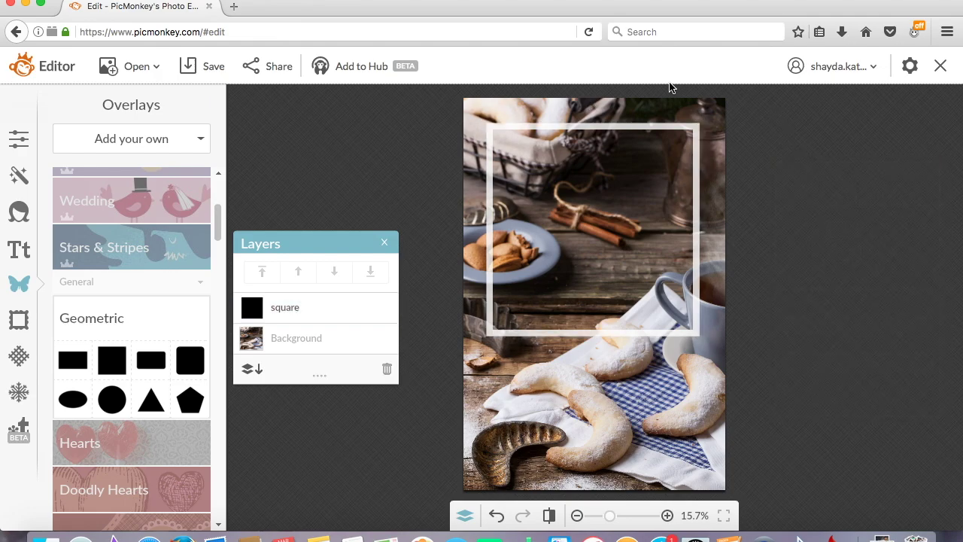
Add a second square overlay, fill it white, place it in the frame's upper-left corner and fade it by 20%.
click(109, 361)
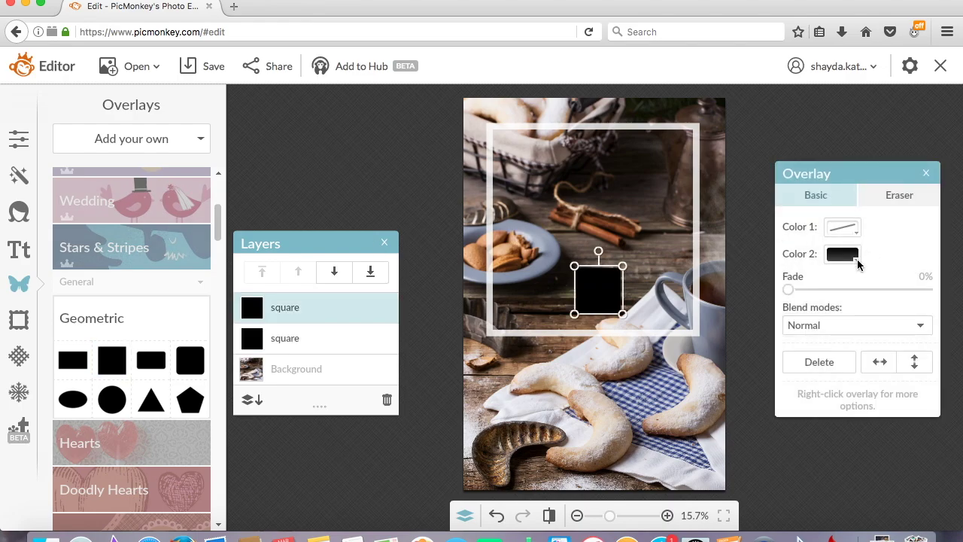
click(858, 260)
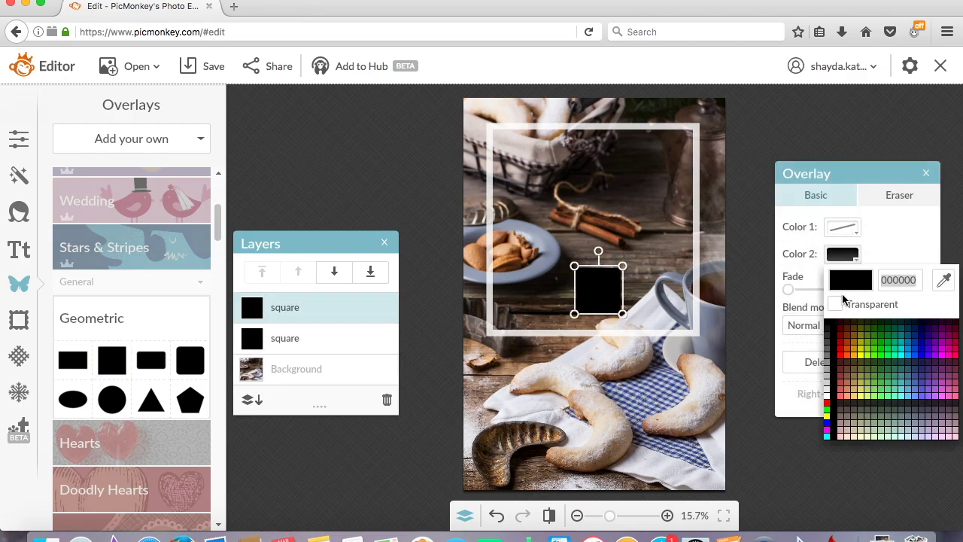
click(829, 400)
drag(608, 298, 531, 164)
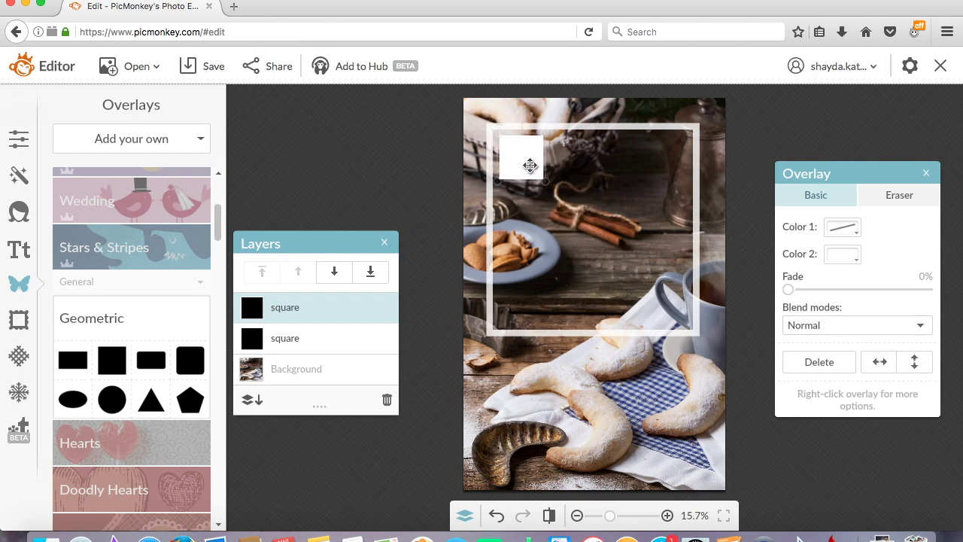
drag(788, 290, 809, 291)
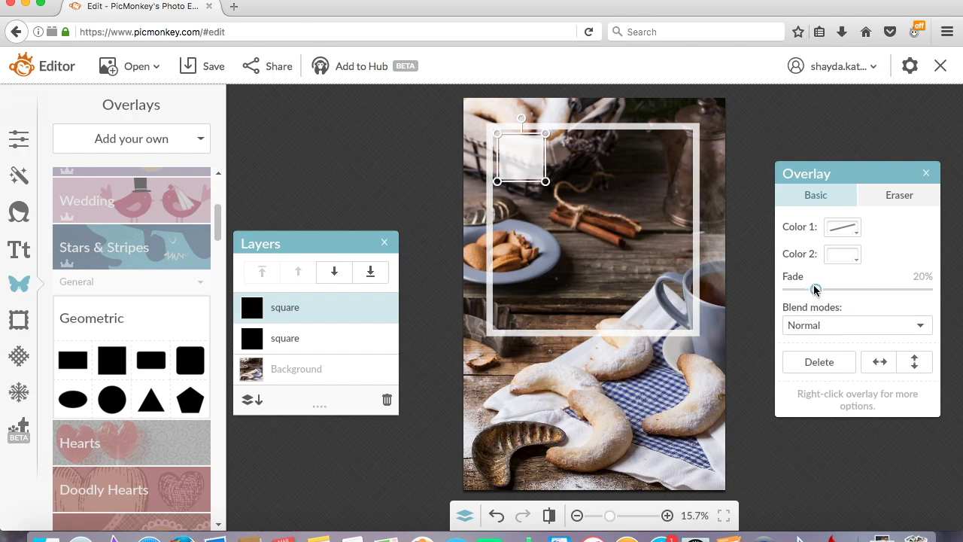
Enlarge the faded white square until it nearly fills the white frame and centre it inside.
drag(546, 181, 709, 332)
drag(595, 260, 592, 257)
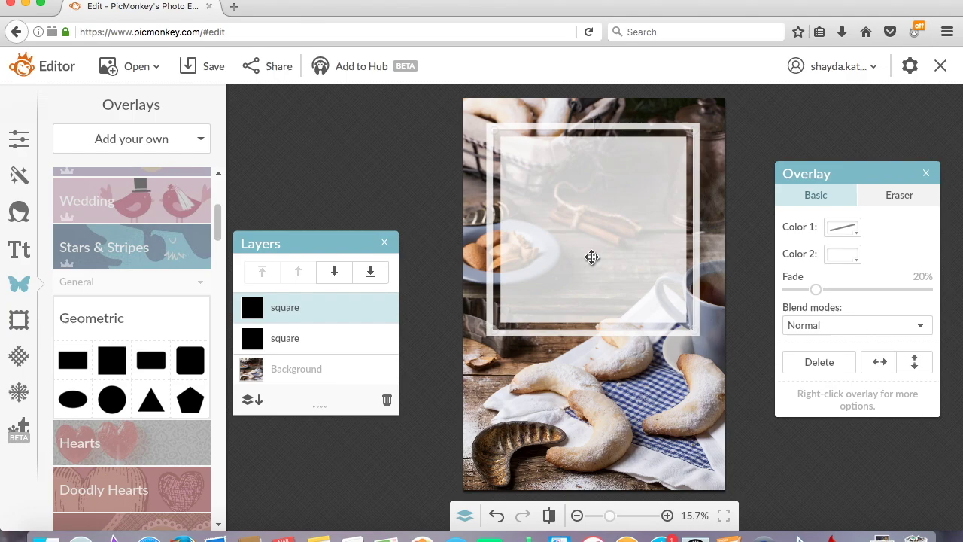
drag(592, 258, 592, 258)
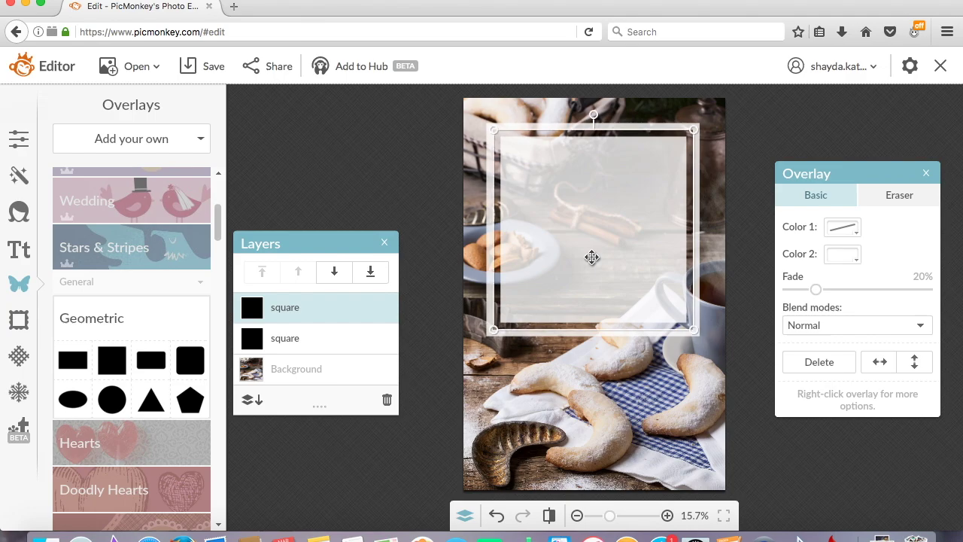
click(789, 144)
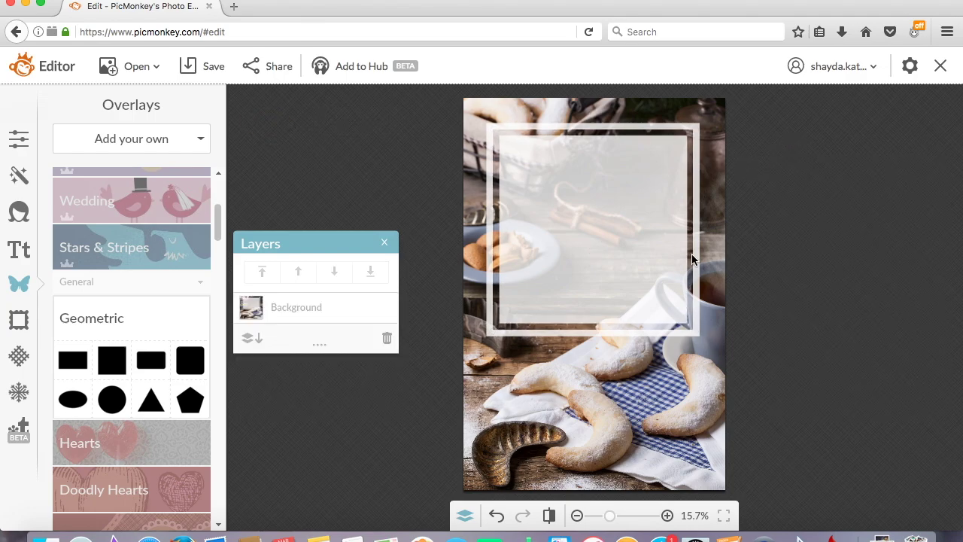
Crop the photo to 2212 x 2987, keeping the full width and trimming only the bottom edge.
click(19, 132)
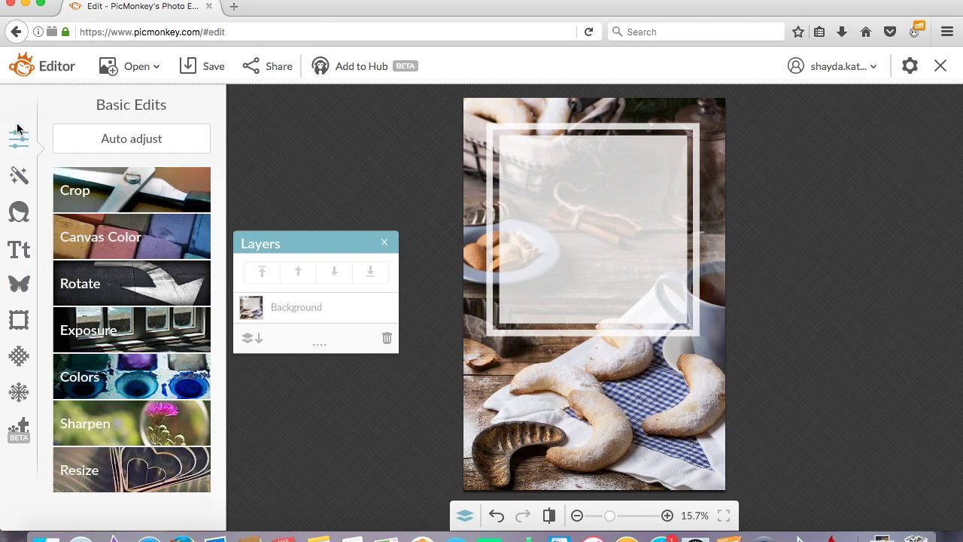
click(82, 190)
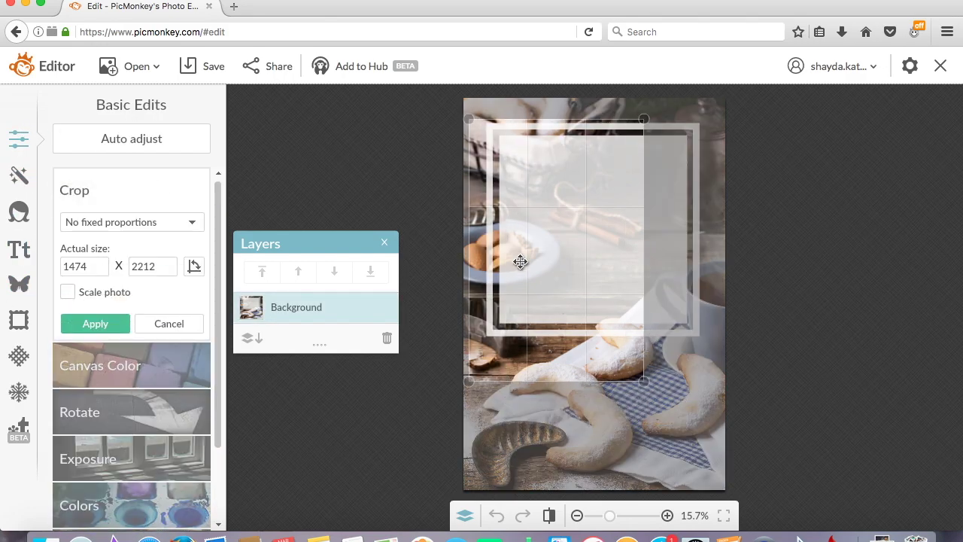
drag(520, 262, 514, 240)
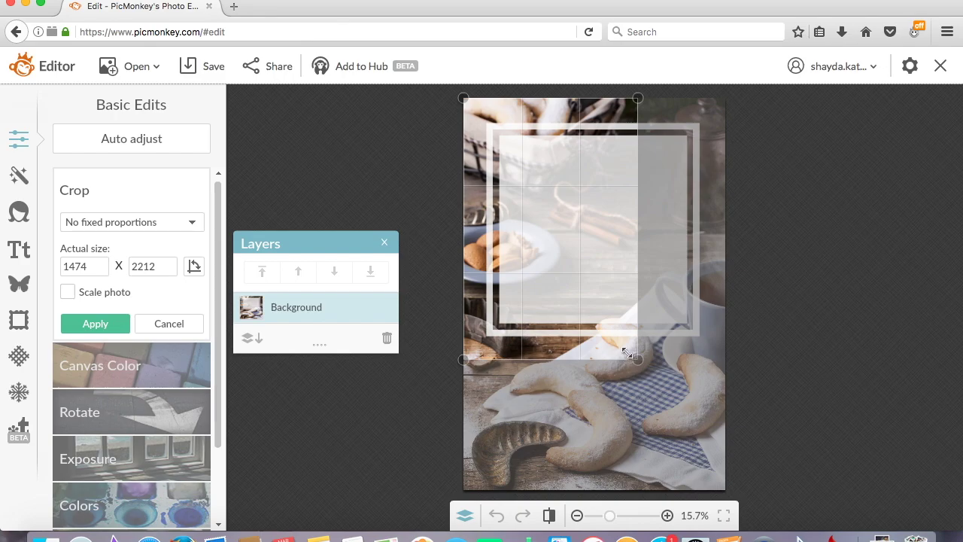
drag(638, 359, 727, 360)
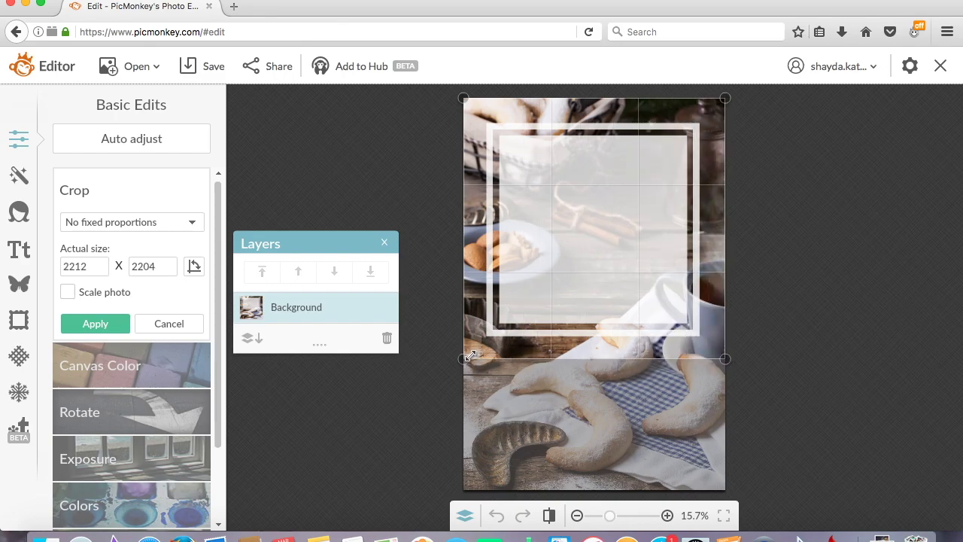
drag(465, 362, 465, 361)
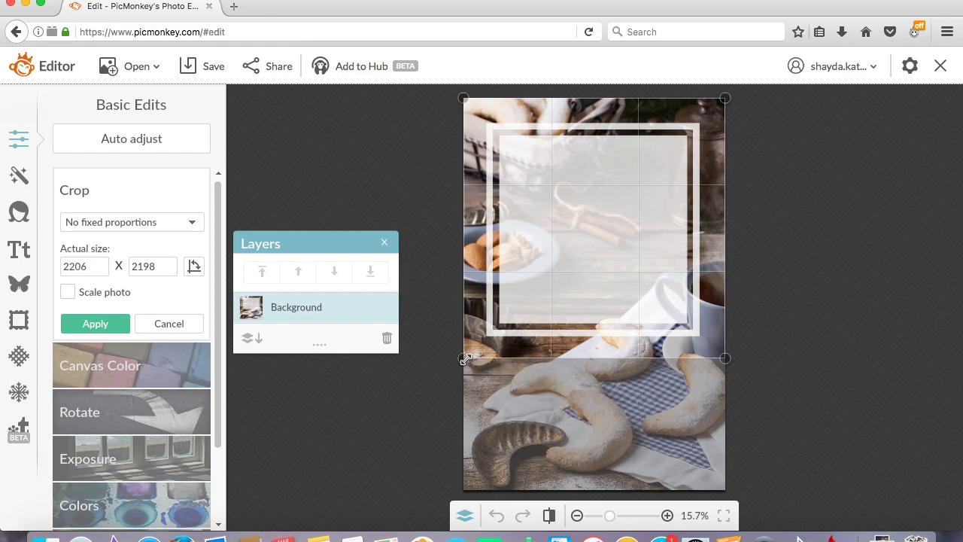
drag(587, 353, 594, 445)
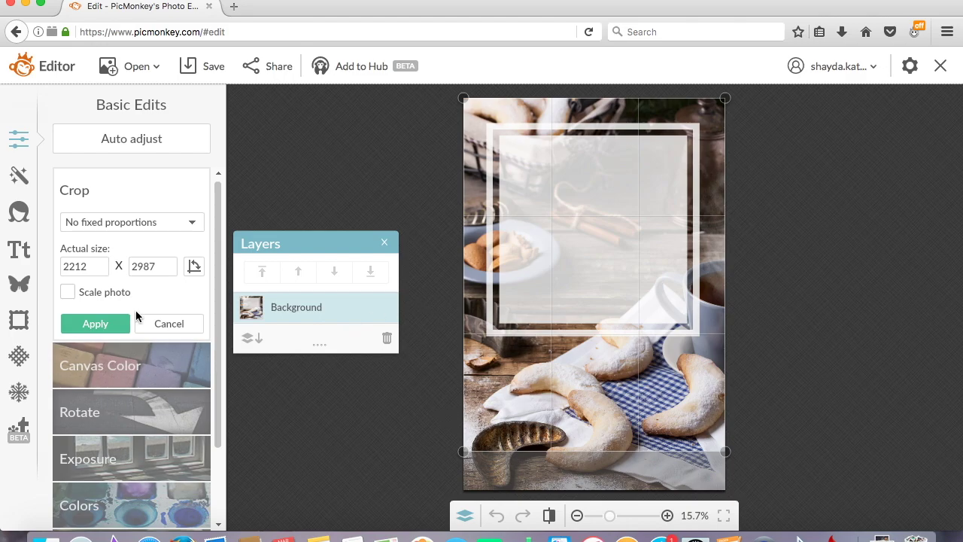
click(102, 329)
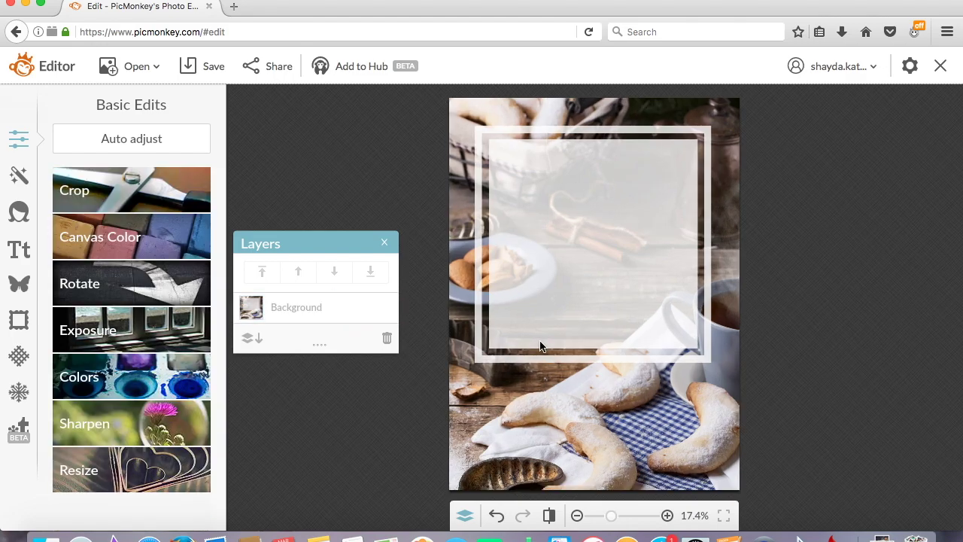
Add the text 'Tea' in the Arial font over the white square.
click(19, 249)
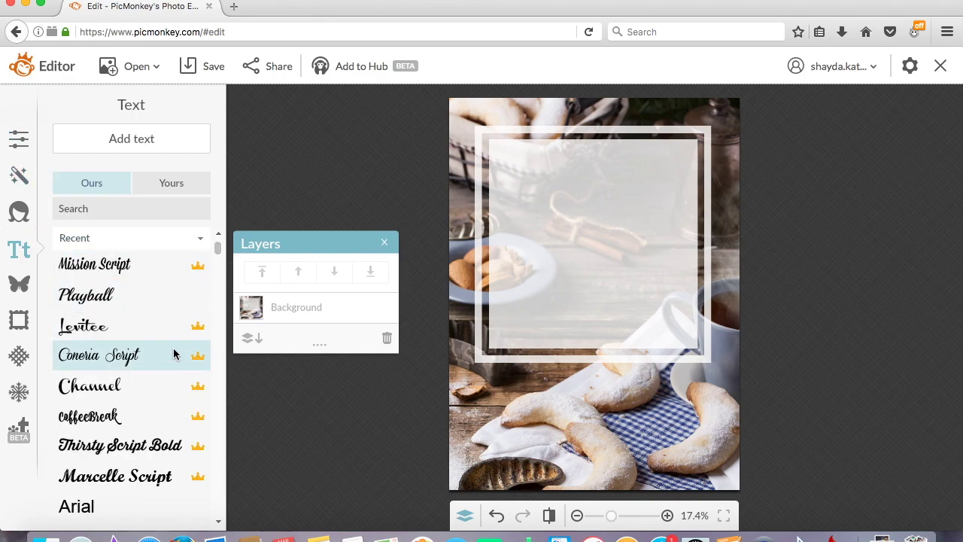
drag(218, 245, 219, 267)
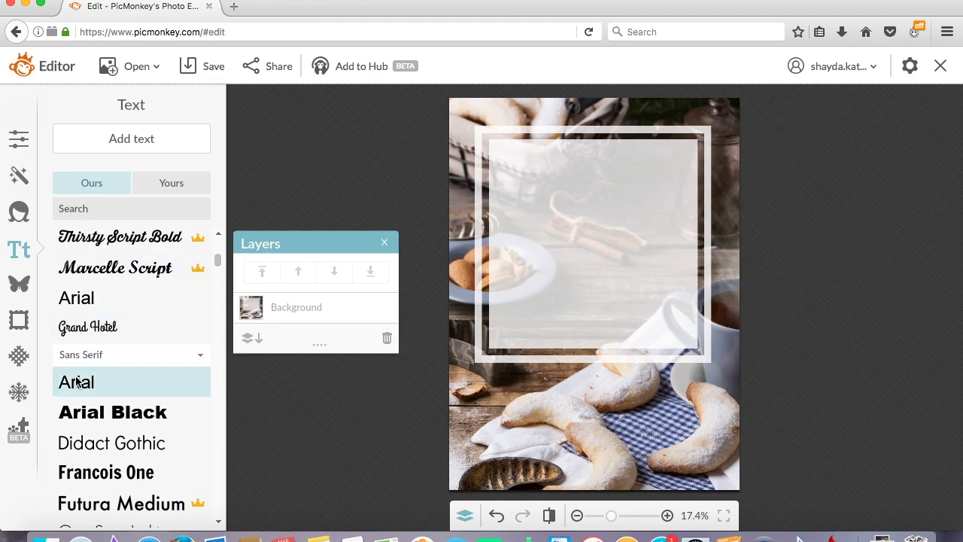
scroll(135, 264, up, 1)
click(151, 140)
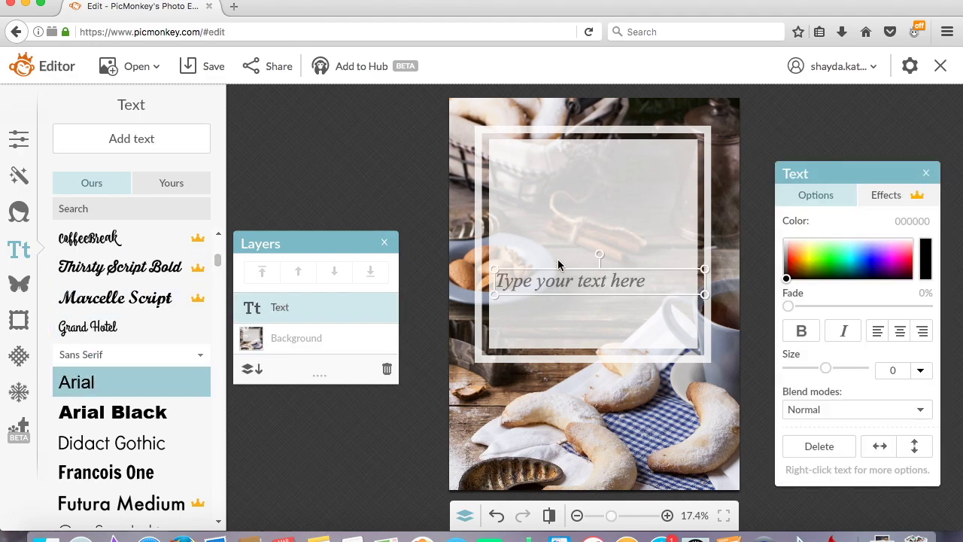
text(Tea)
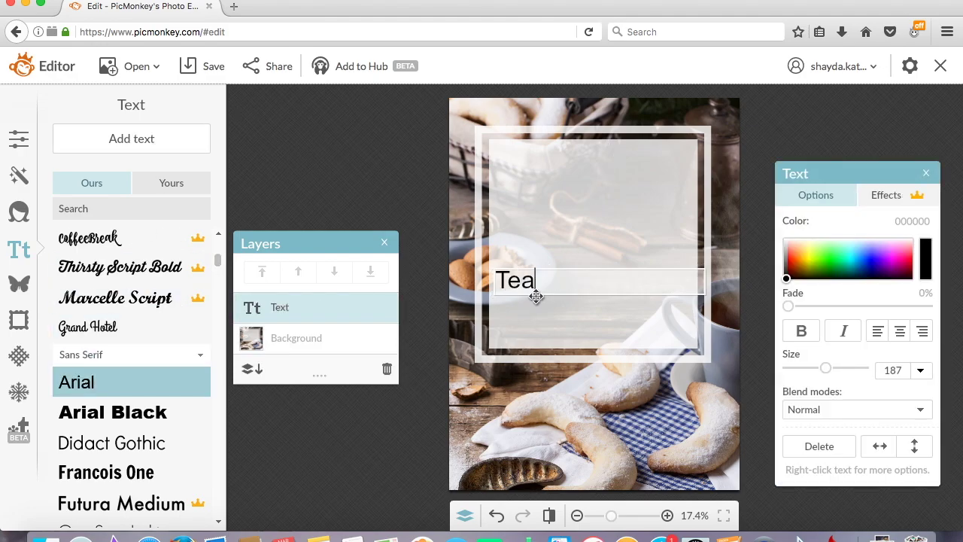
Add a second Arial text reading 'Time' directly below 'Tea'.
click(171, 141)
drag(533, 291, 532, 305)
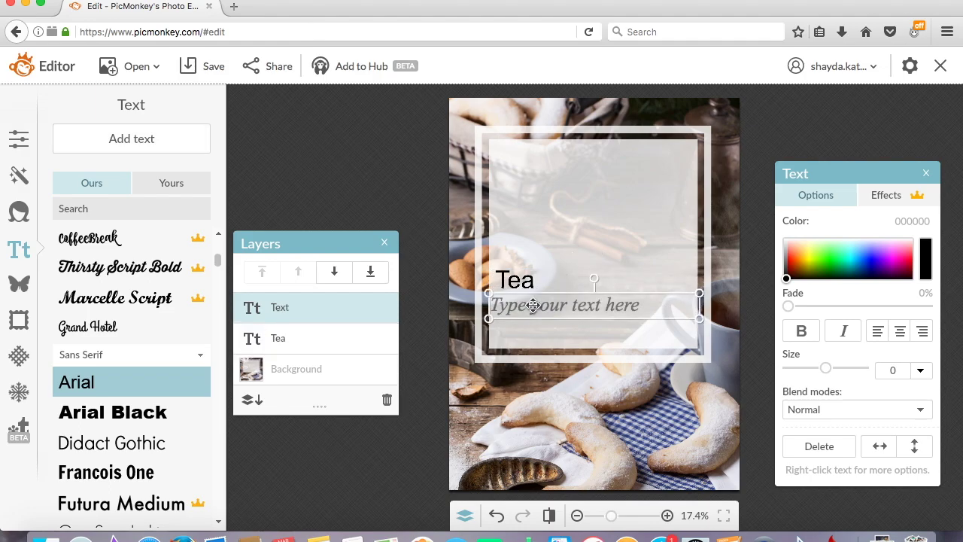
click(533, 305)
text(Time)
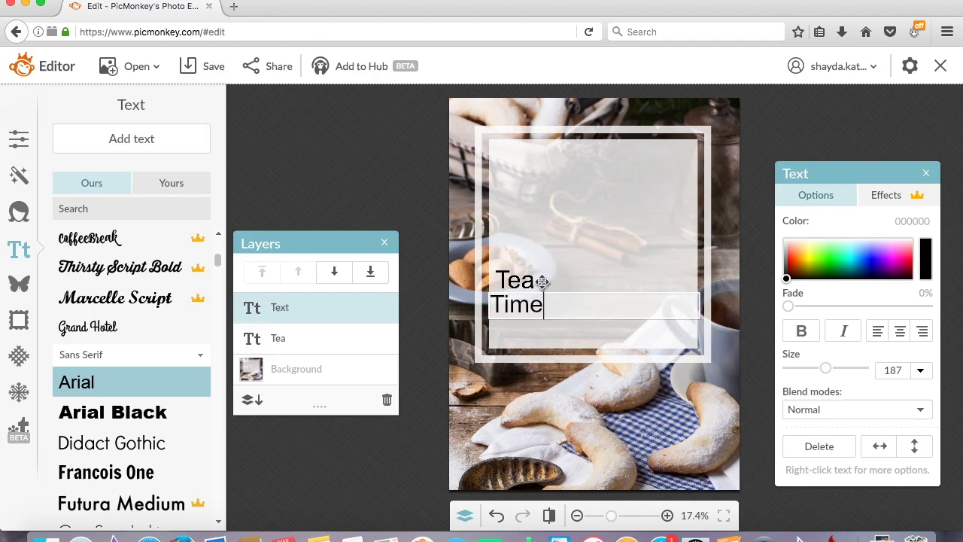
Centre-align both the 'Tea' and the 'Time' text within their text boxes.
click(526, 280)
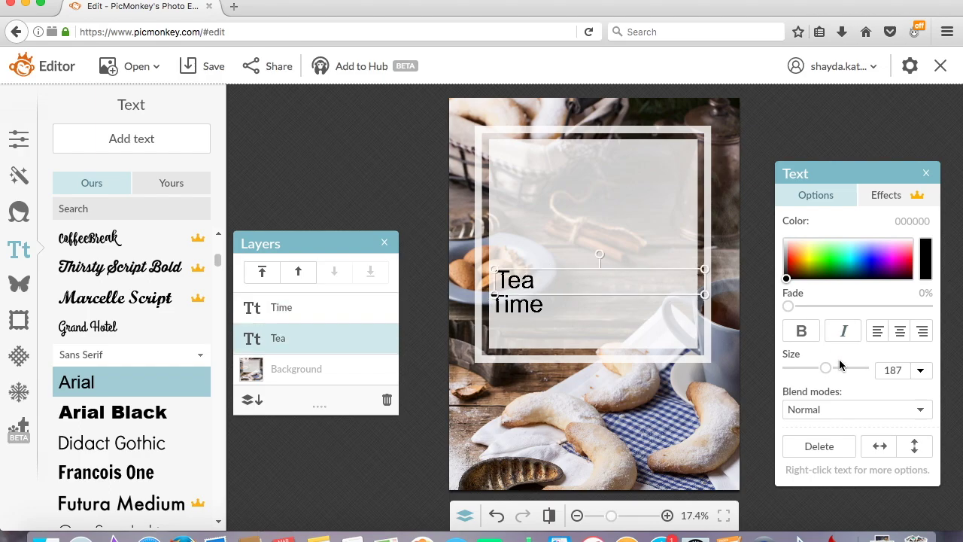
click(902, 332)
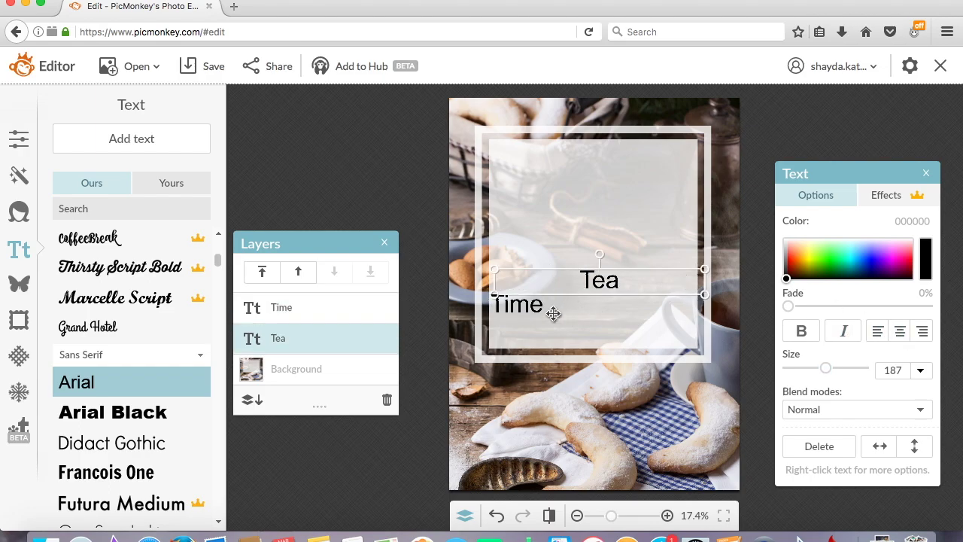
click(554, 314)
click(900, 332)
Move 'Tea' to the upper part of the white square and enlarge it to size 563 and 'Time' to 548.
drag(623, 276, 617, 209)
drag(693, 223, 798, 256)
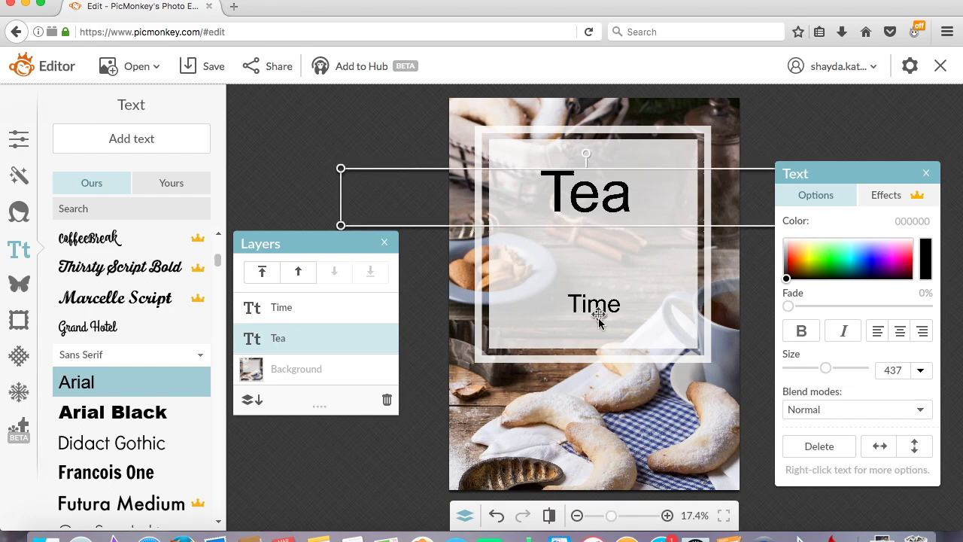
click(594, 303)
drag(699, 319, 775, 318)
click(586, 192)
drag(339, 185, 271, 166)
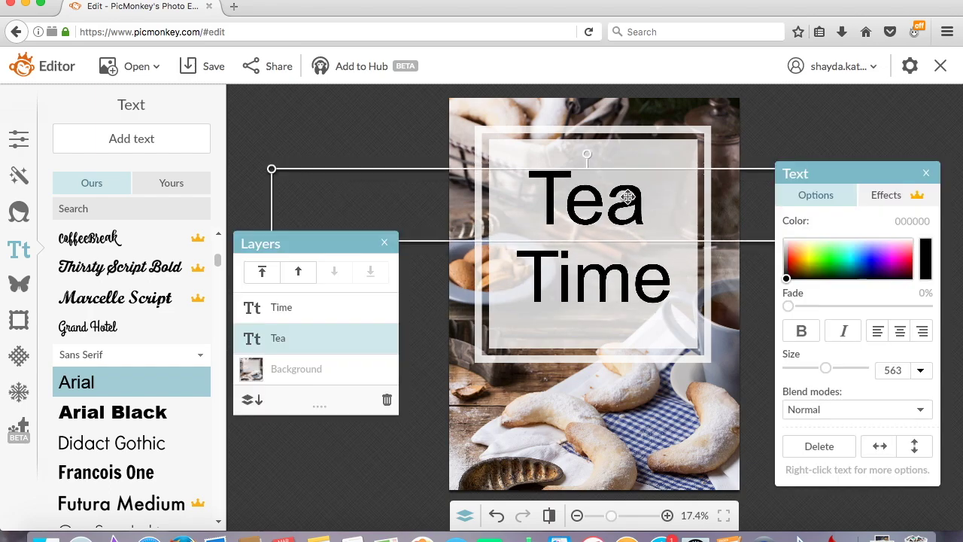
Try script fonts on the word 'Tea' and set it in Mission Script.
click(378, 181)
scroll(215, 252, down, 3)
scroll(203, 253, up, 3)
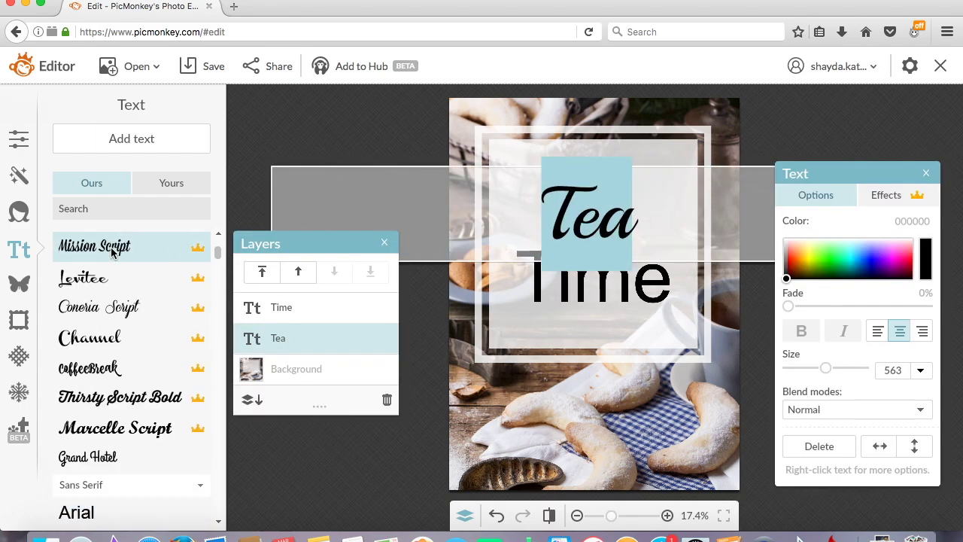
click(195, 254)
click(116, 285)
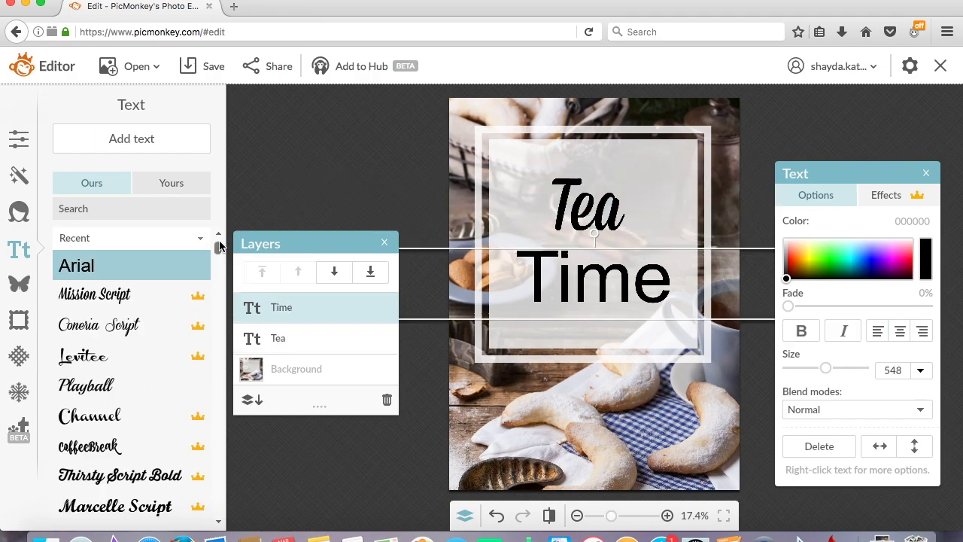
Set 'Time' in Mission Script at size 581, enlarge 'Tea' to 792, and centre both words inside the white square.
click(637, 175)
drag(637, 175, 656, 194)
click(622, 279)
drag(622, 280, 383, 241)
click(595, 203)
click(586, 292)
click(586, 292)
drag(382, 301, 450, 268)
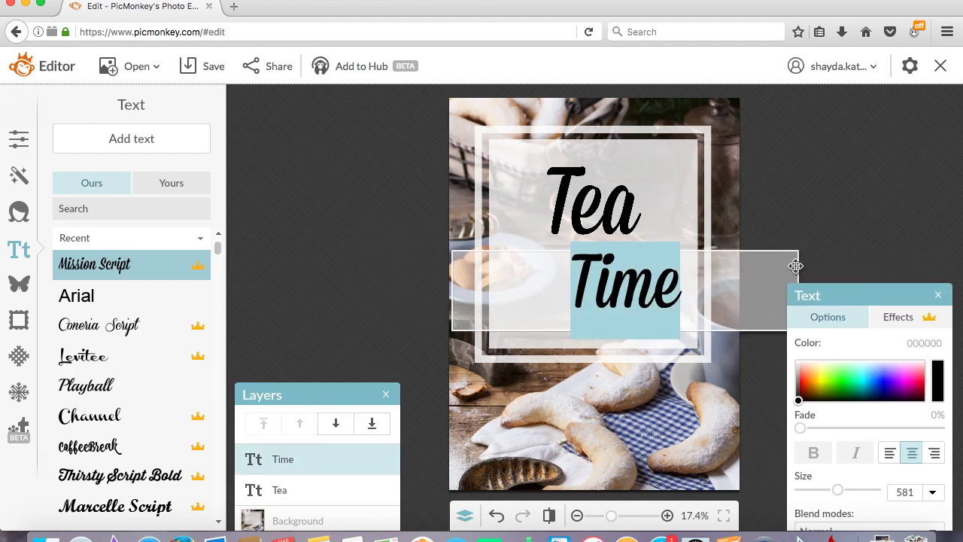
drag(798, 263, 742, 266)
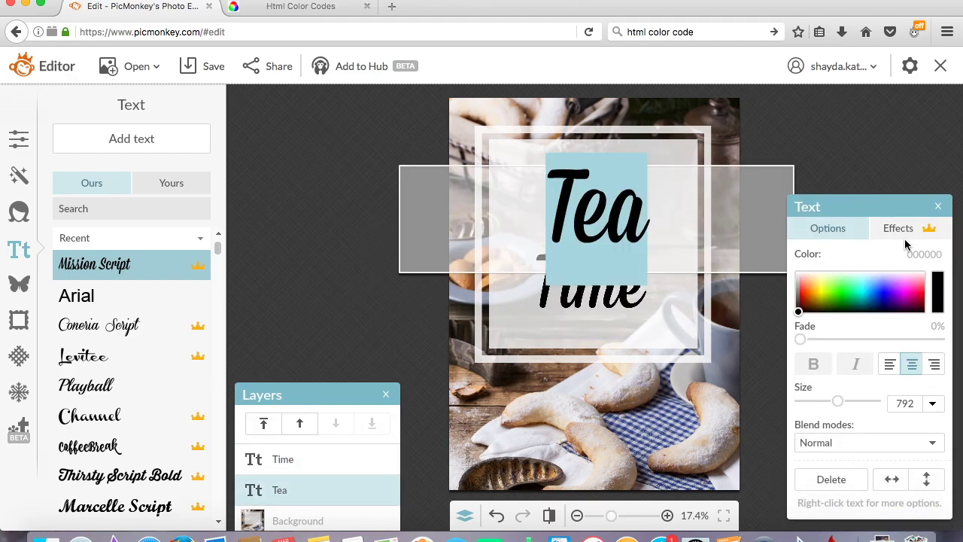
Recolour both 'Tea' and 'Time' with the grey-brown colour 7d7171.
click(923, 254)
text(7d7171)
click(871, 135)
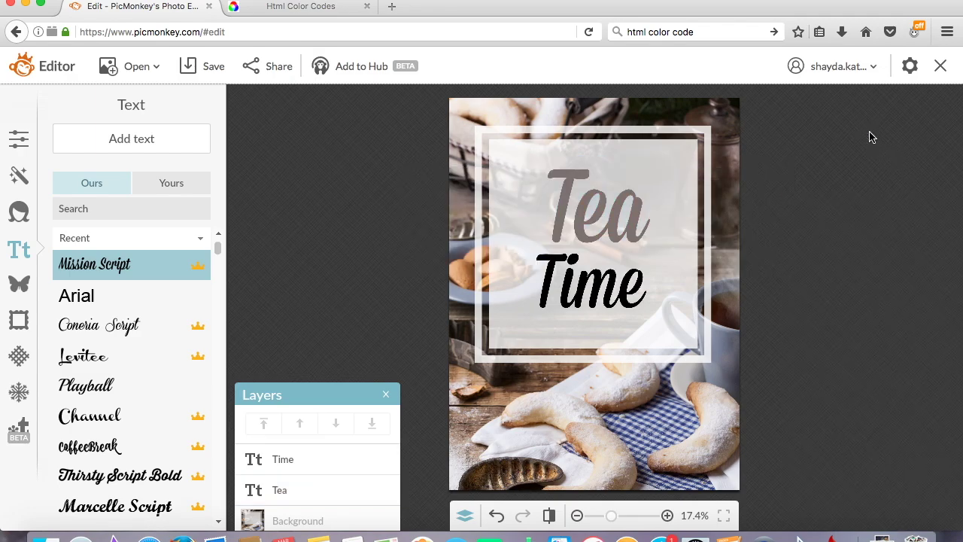
click(640, 273)
click(923, 253)
text(7d7171)
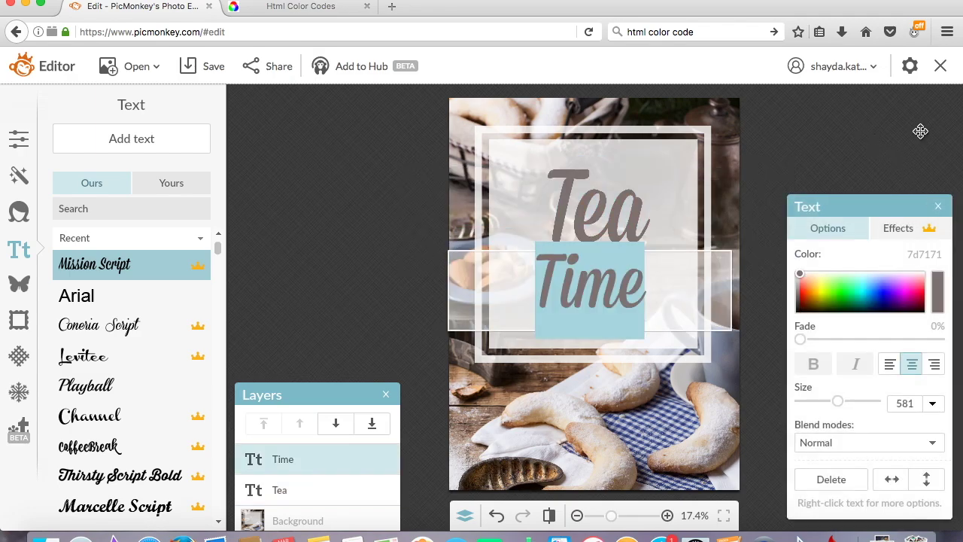
click(922, 134)
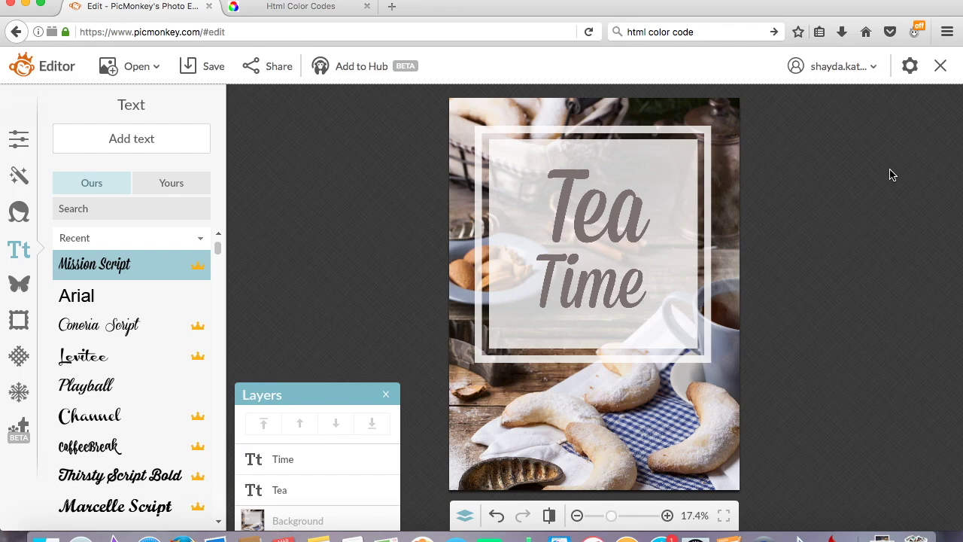
Save the finished design to the computer as a JPG file named tea.image1.
click(218, 66)
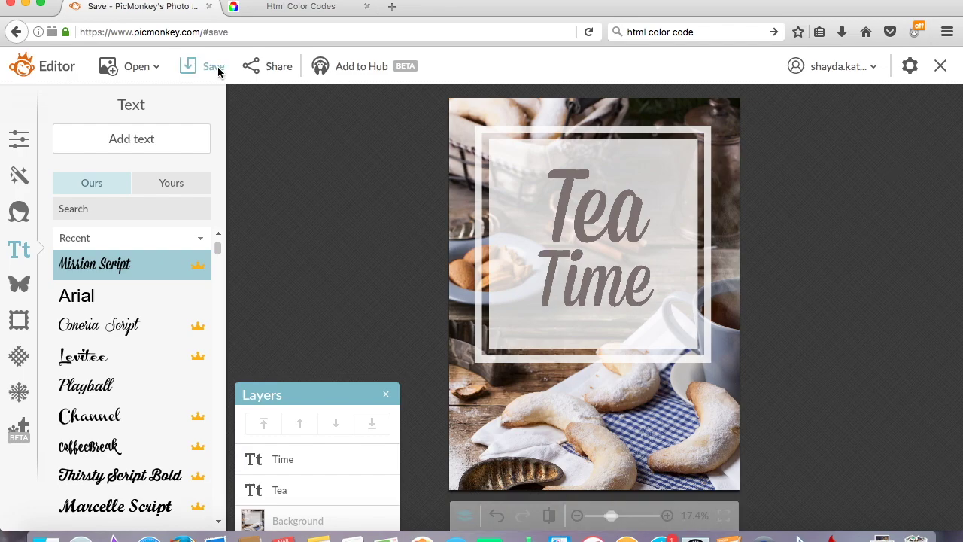
text(tea.image1)
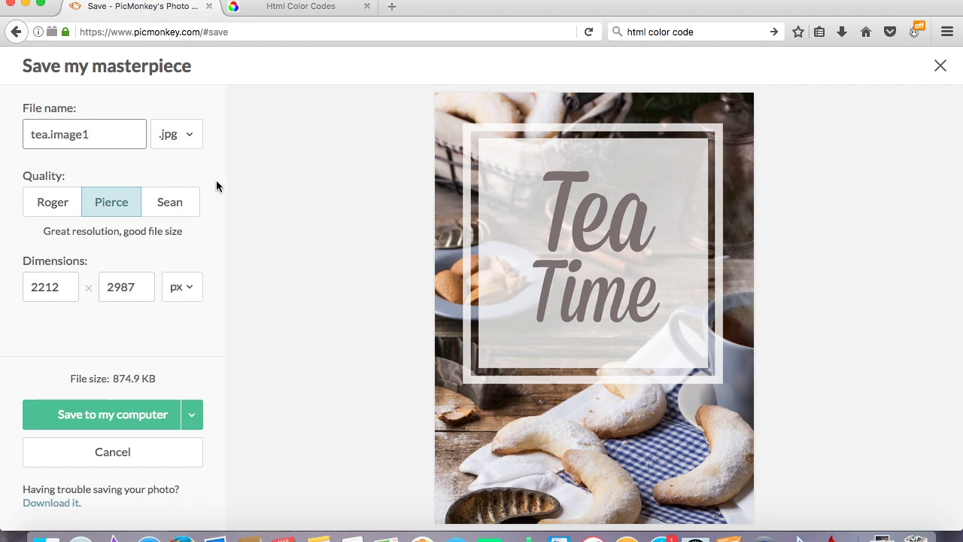
key(Return)
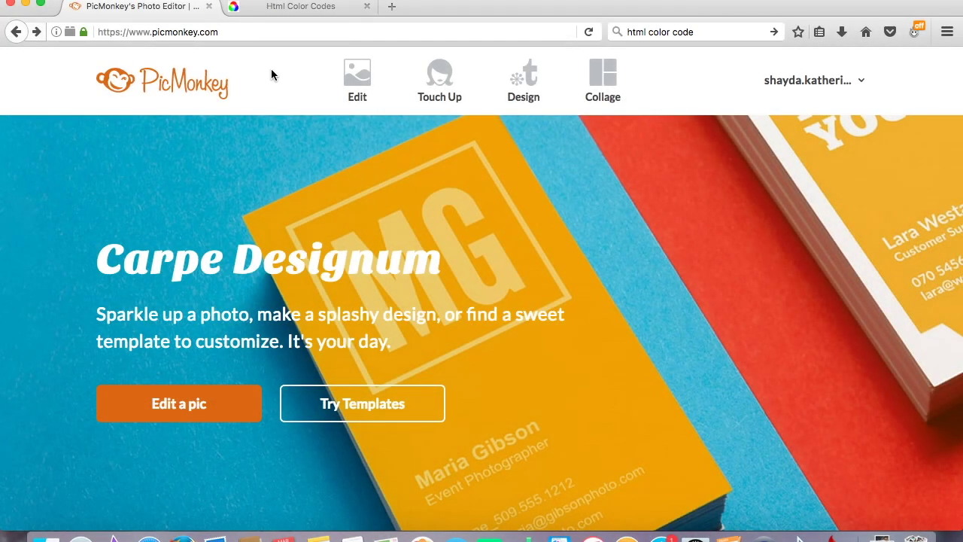
Start a new design on a square blank canvas and apply the white canvas color ffffff.
mouse_move(542, 77)
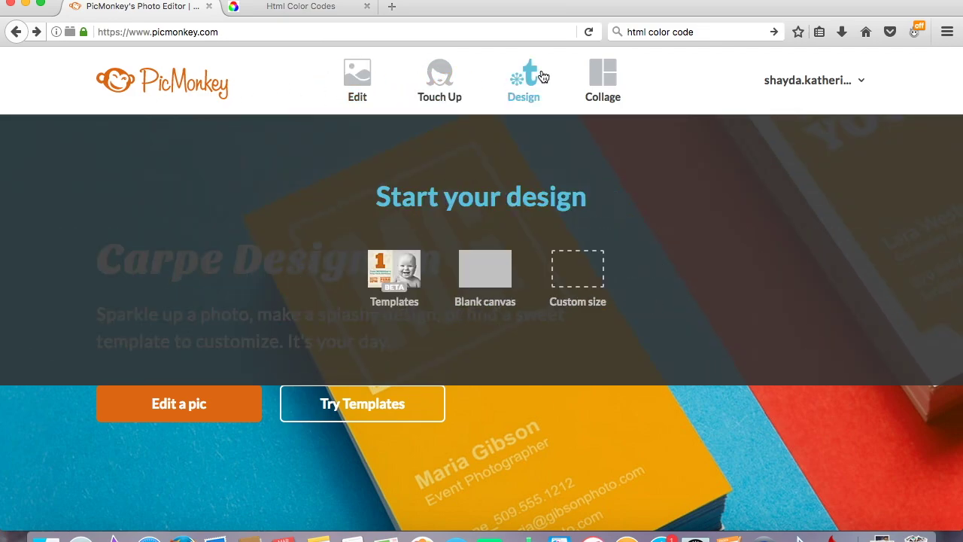
mouse_move(357, 88)
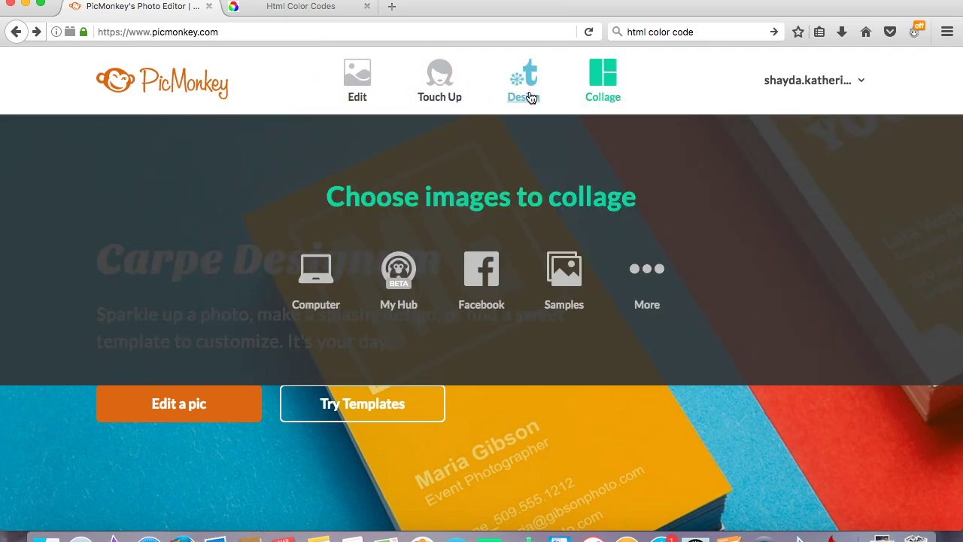
mouse_move(522, 95)
click(470, 287)
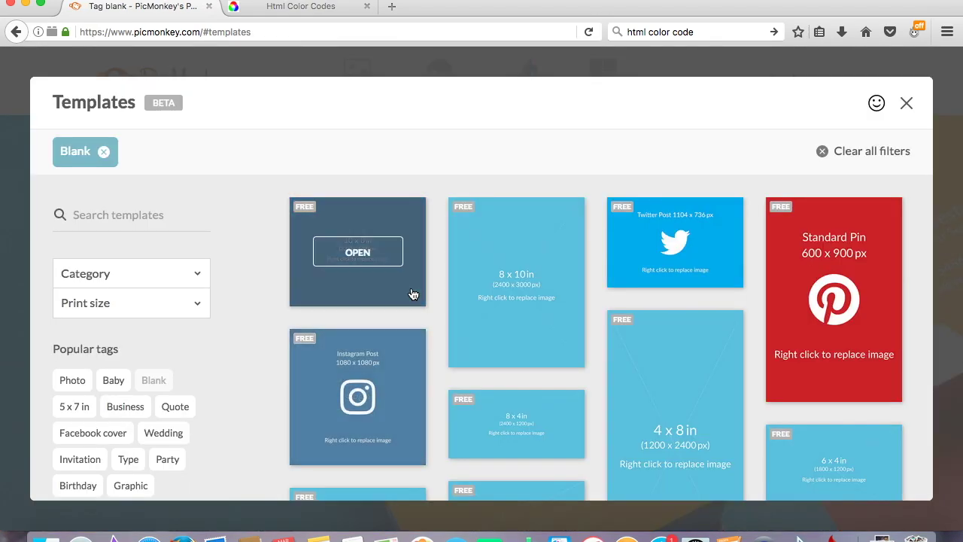
scroll(413, 295, down, 2)
click(363, 329)
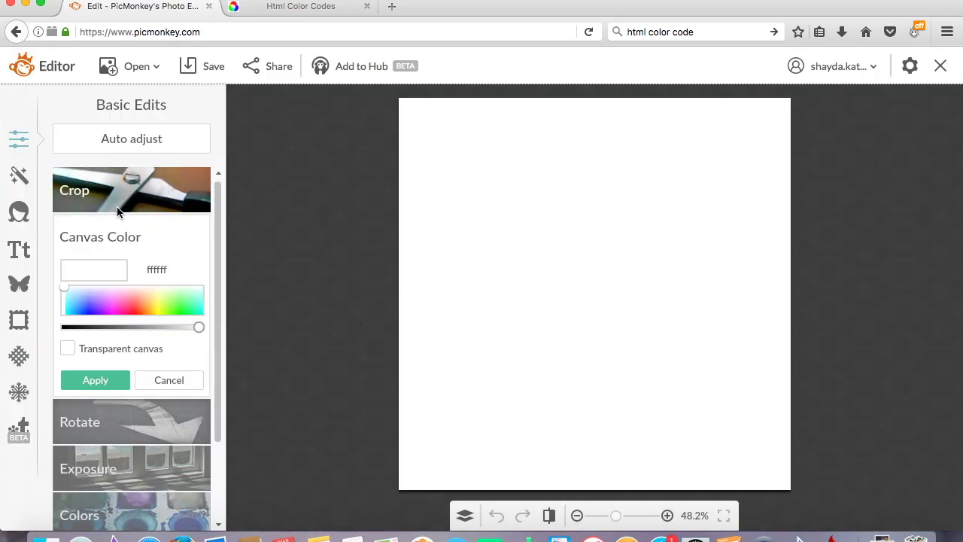
click(95, 381)
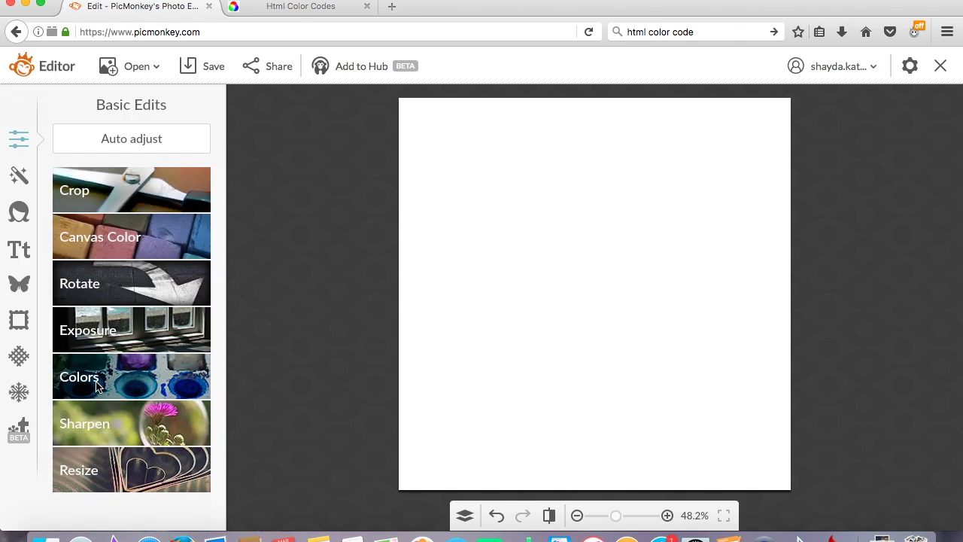
Add the words "TEA" and "PARTY!" as separate Arial text layers, with "PARTY!" placed below "TEA".
click(19, 252)
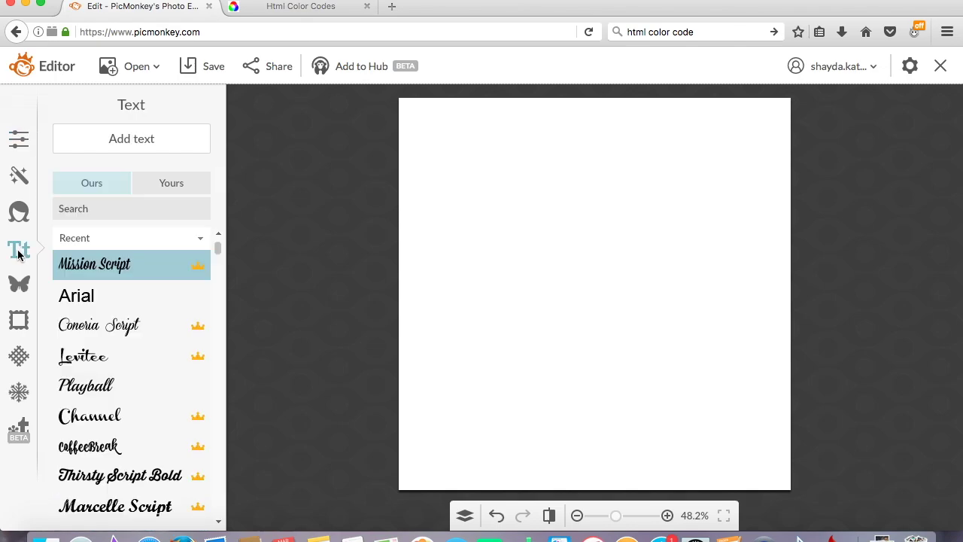
click(100, 286)
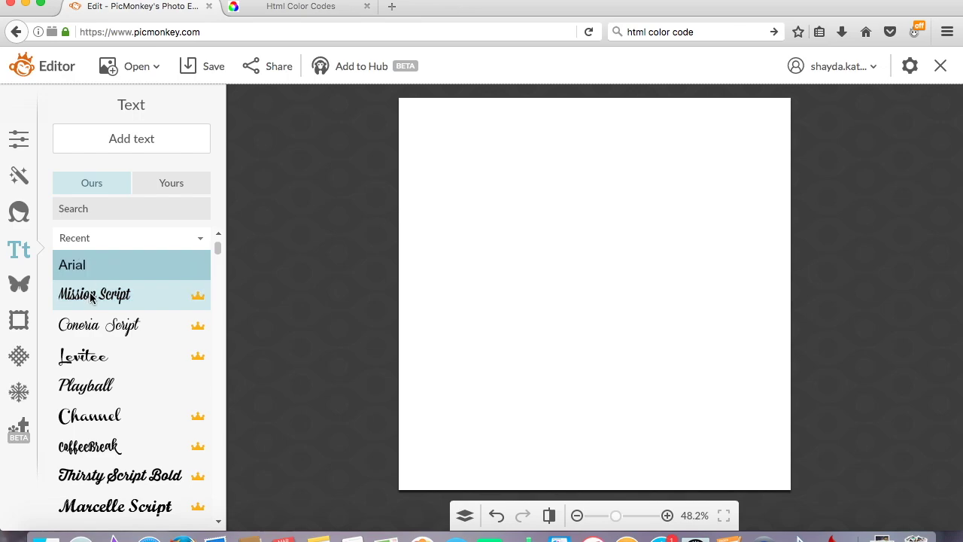
click(139, 147)
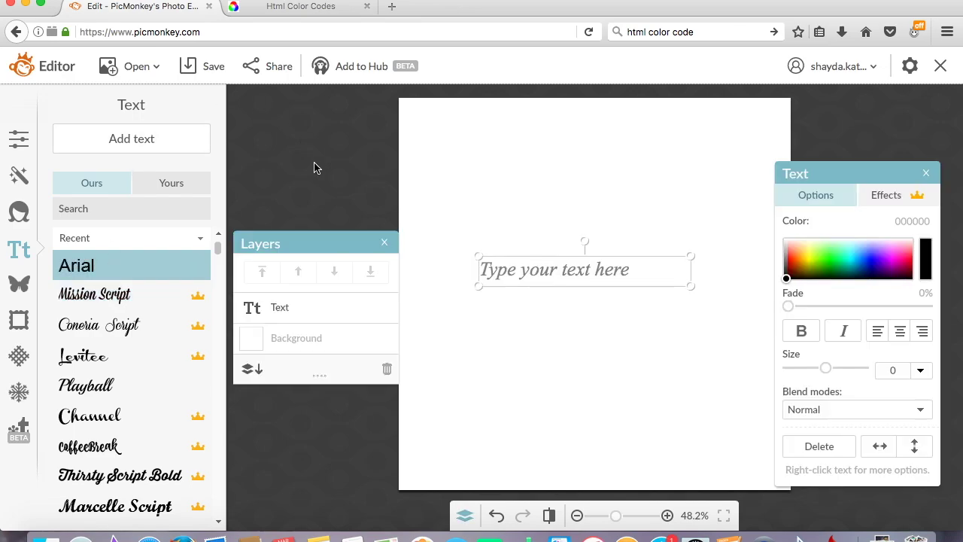
text(TEA)
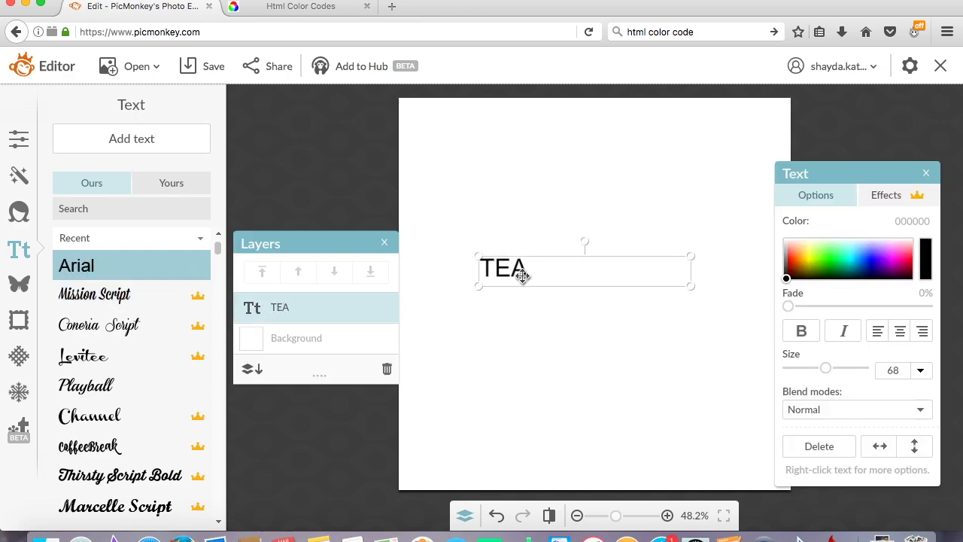
click(132, 138)
text(PARTY)
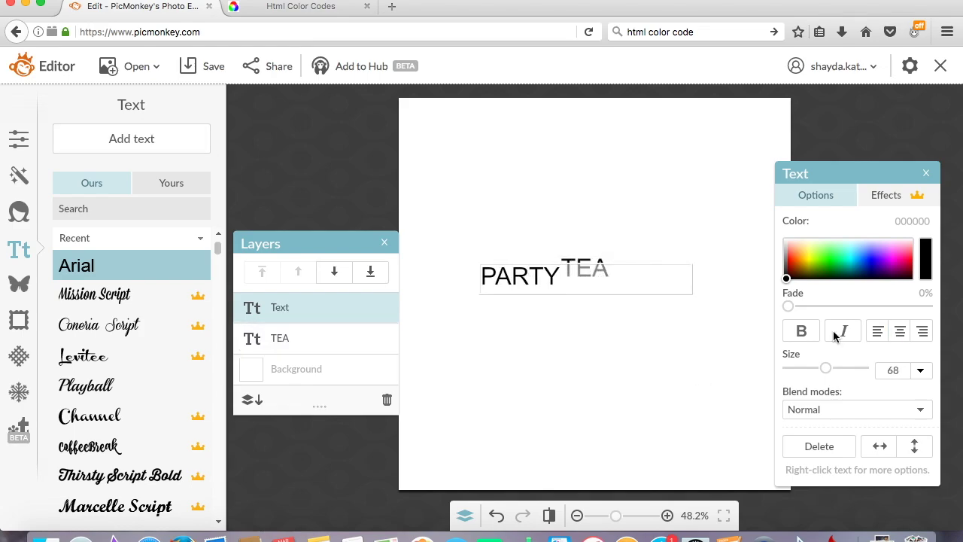
drag(587, 276, 596, 316)
click(630, 266)
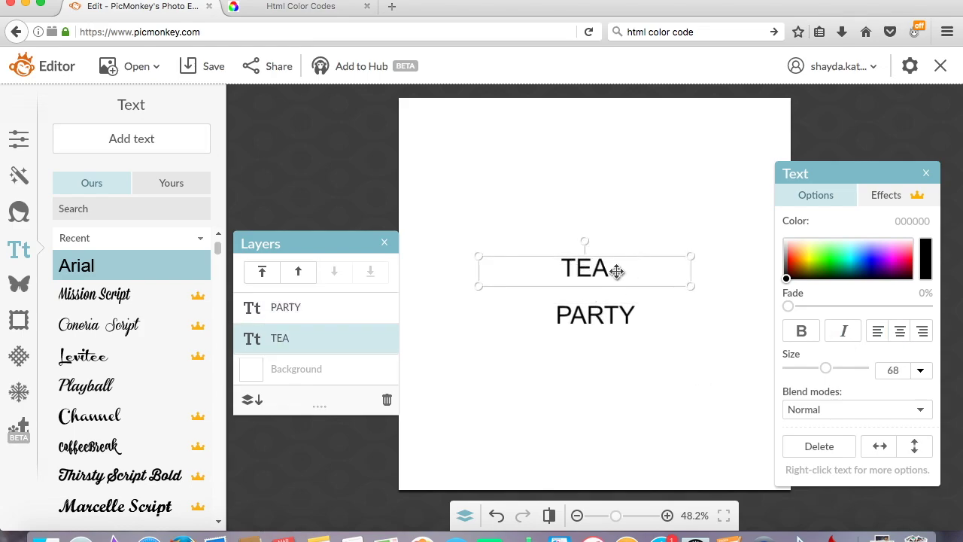
click(649, 314)
text(!)
Enlarge "TEA" to size 449 and "PARTY!" to 275, stacking them across the canvas width.
click(584, 268)
double_click(617, 266)
drag(826, 368, 863, 369)
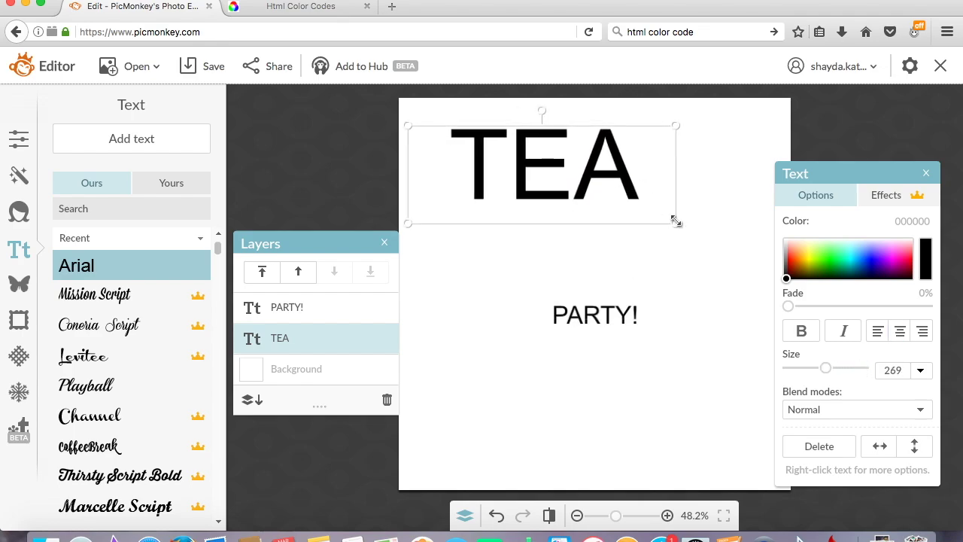
drag(677, 218, 783, 313)
double_click(667, 301)
click(671, 323)
drag(709, 338, 853, 368)
drag(445, 338, 544, 339)
drag(578, 151, 553, 200)
drag(764, 168, 819, 150)
drag(742, 193, 730, 204)
Try bold sans-serif fonts such as Impact on "TEA", and set both "TEA" and "PARTY!" in Montserrat.
double_click(731, 204)
scroll(121, 339, up, 5)
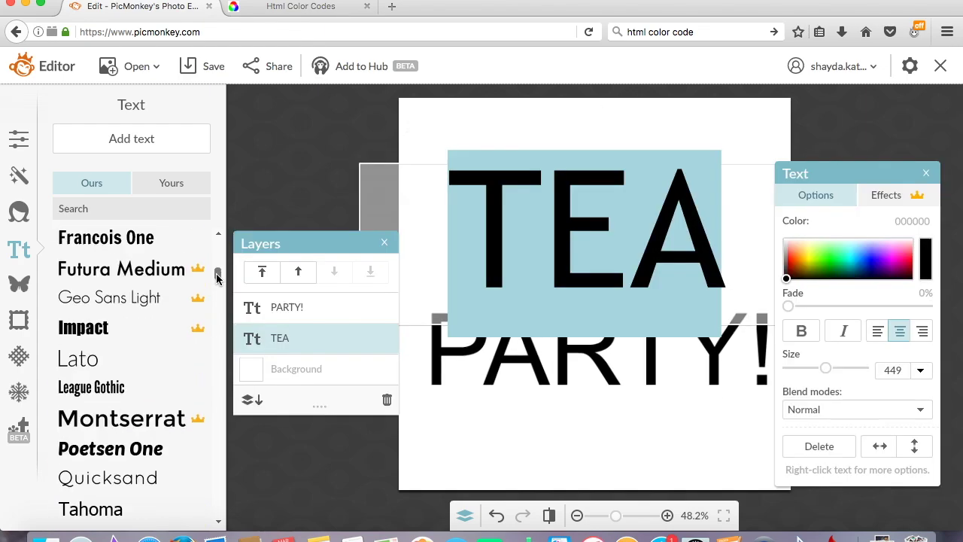
scroll(114, 339, down, 1)
click(117, 277)
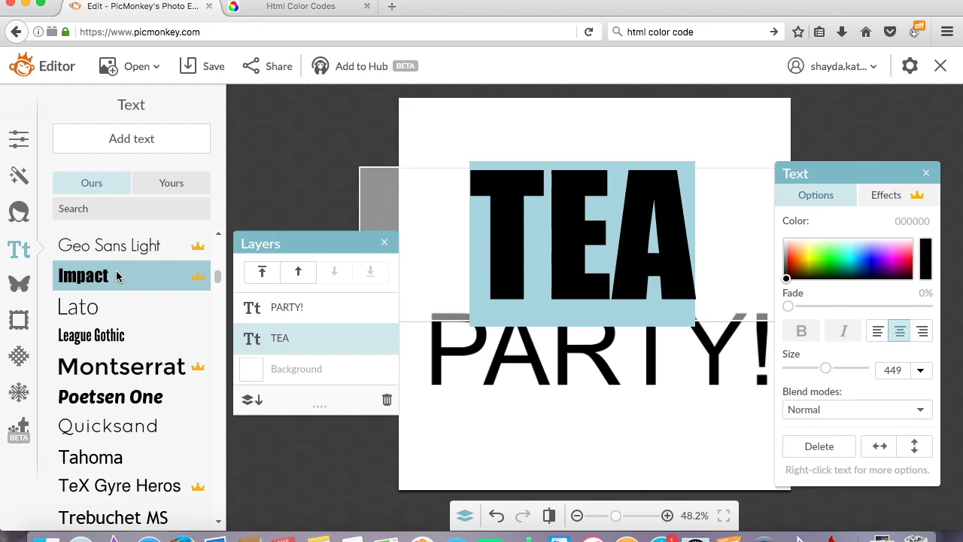
click(125, 368)
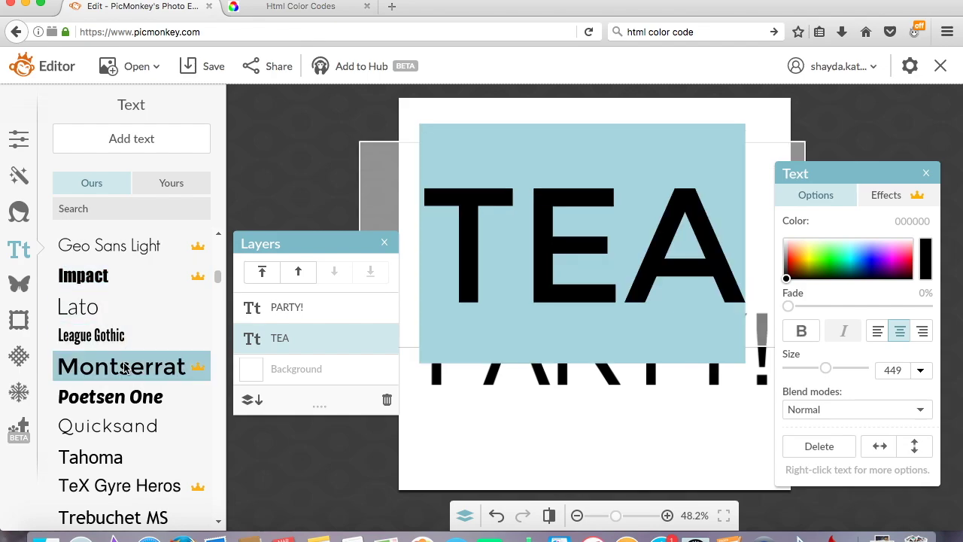
click(172, 406)
click(156, 369)
click(121, 283)
mouse_move(219, 273)
mouse_down()
mouse_move(219, 410)
mouse_move(217, 245)
mouse_up()
click(148, 268)
drag(537, 357, 537, 370)
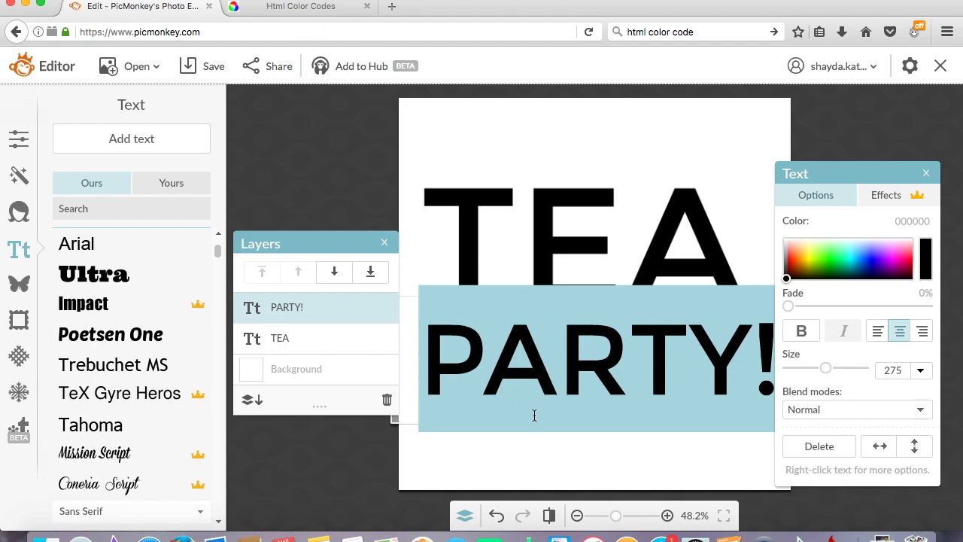
Enlarge "TEA" to match the width of "PARTY!" and position it just above that word.
drag(831, 177, 920, 162)
drag(340, 246, 262, 244)
drag(665, 222, 669, 220)
drag(723, 135, 743, 113)
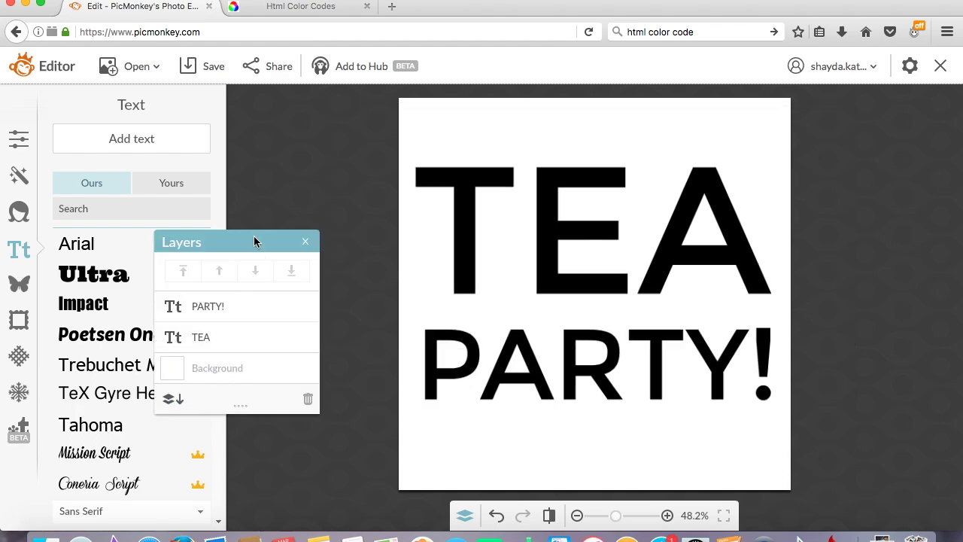
Flatten the "TEA" and "PARTY!" text layers into the background.
drag(254, 241, 371, 240)
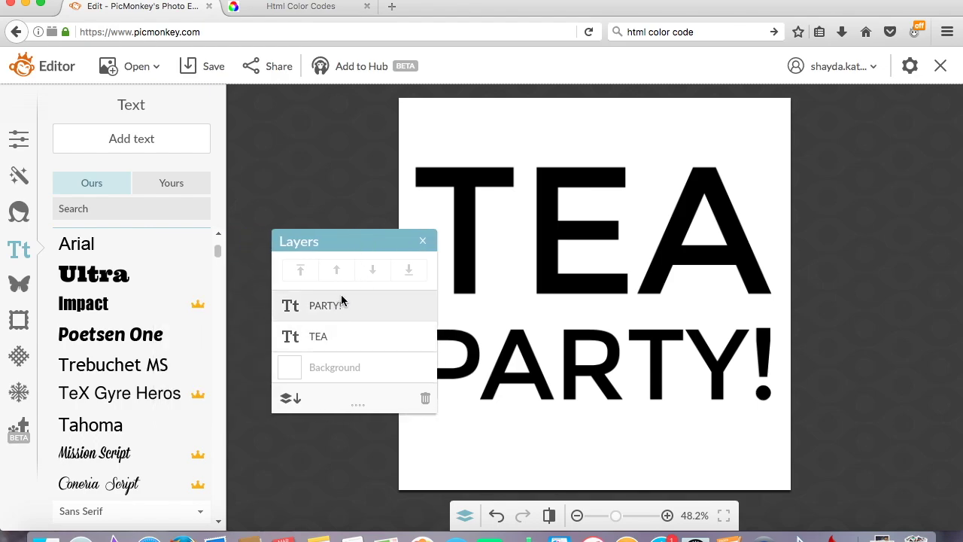
click(287, 400)
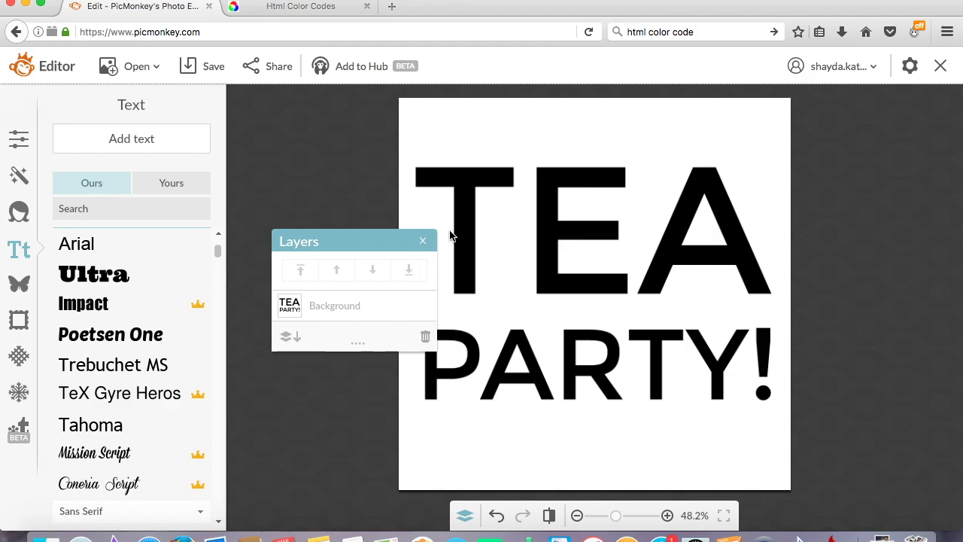
click(421, 241)
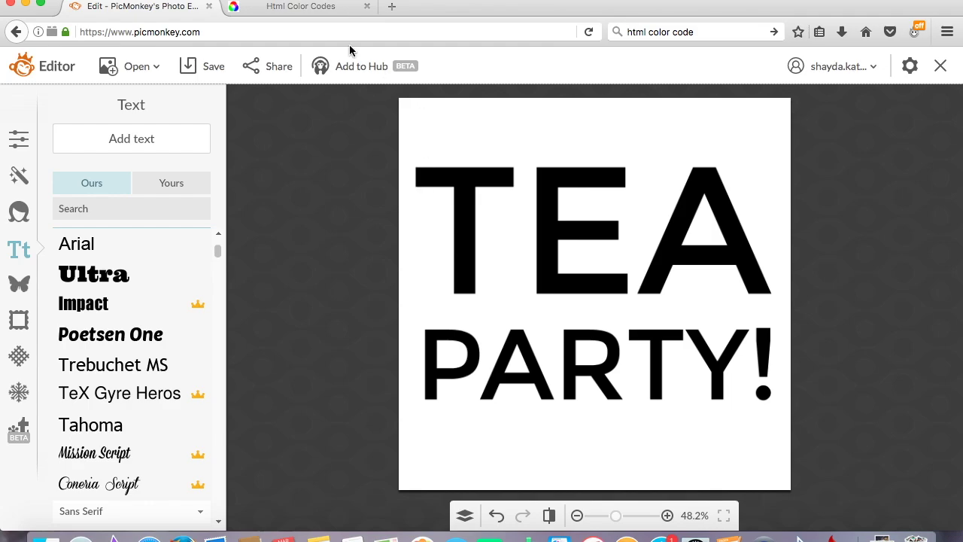
Preview the tea photos in the Downloads folder and add IMG_4952_7-3152.jpg as an overlay.
click(21, 282)
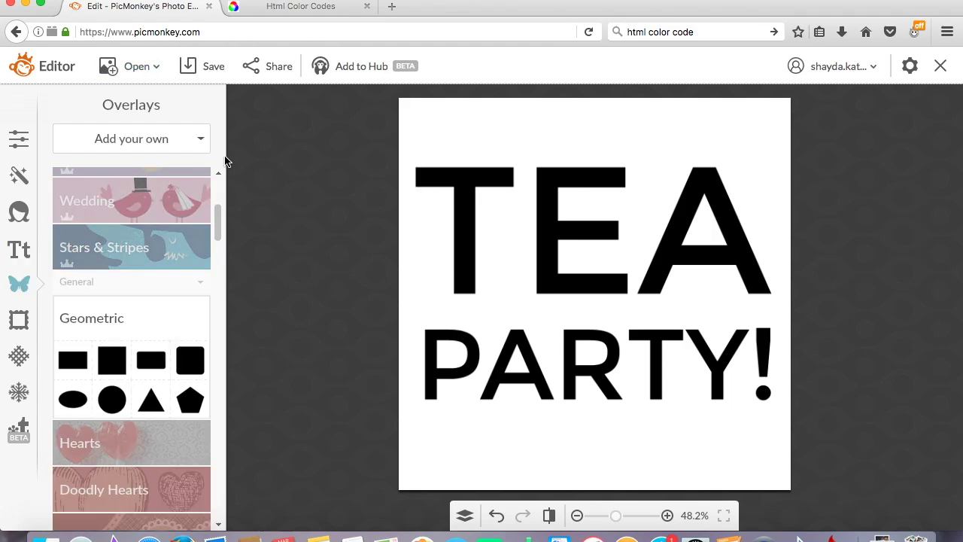
click(181, 138)
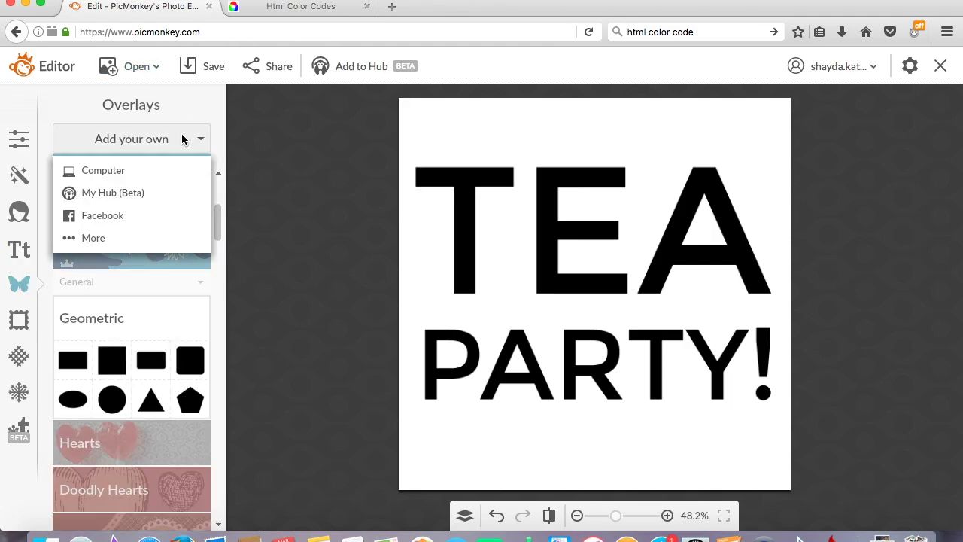
click(148, 168)
click(269, 172)
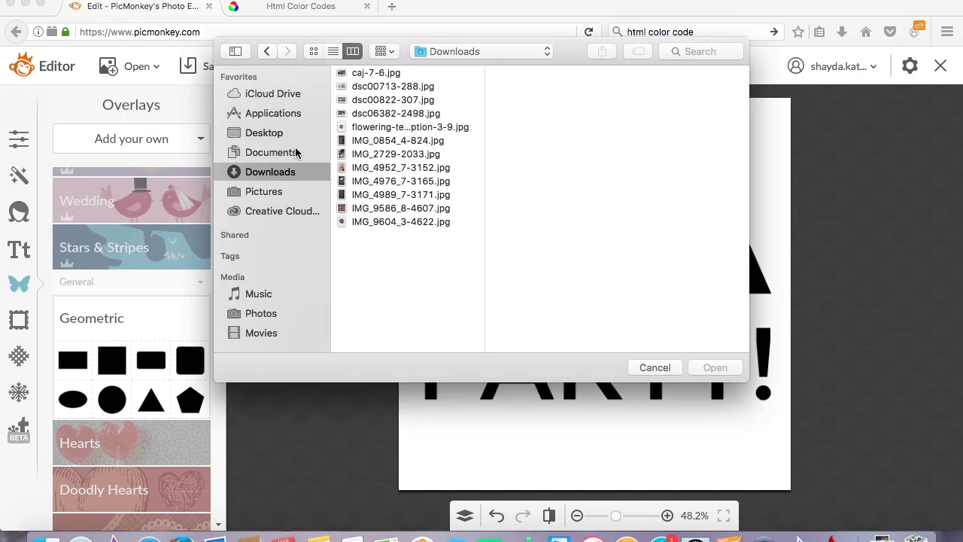
click(366, 143)
click(367, 154)
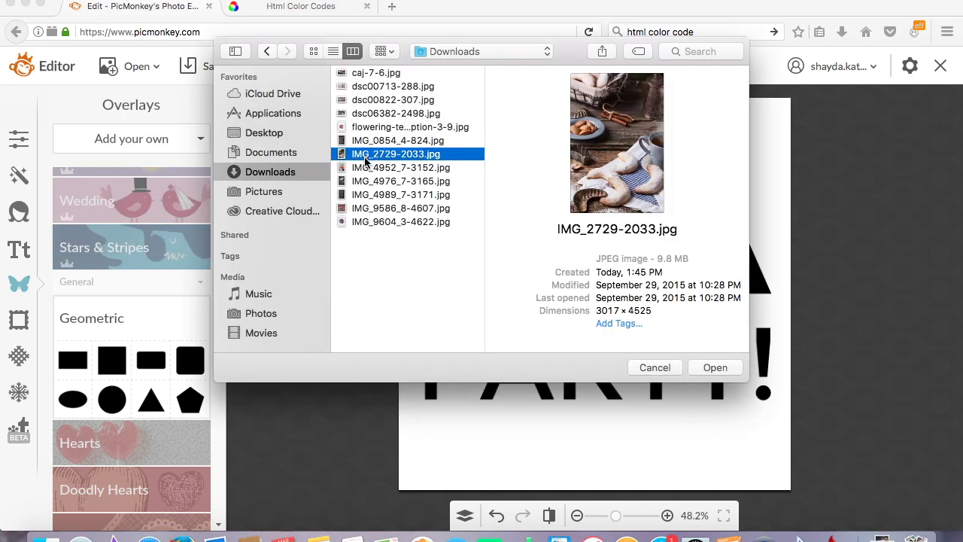
click(365, 168)
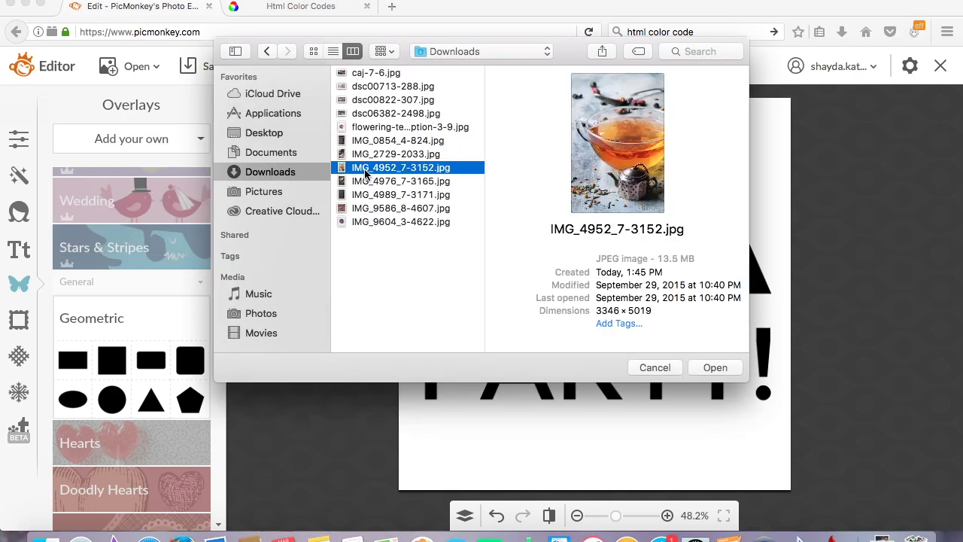
click(379, 99)
click(377, 113)
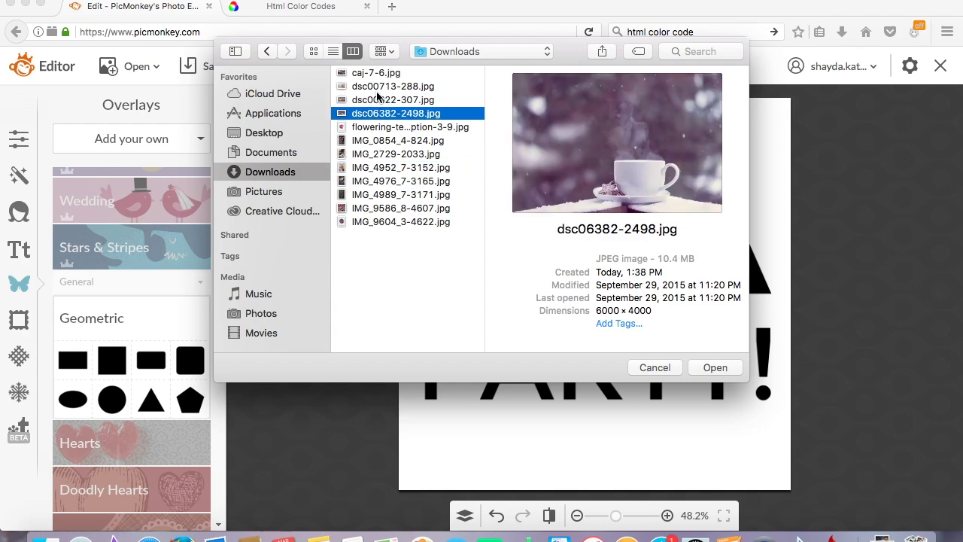
click(378, 87)
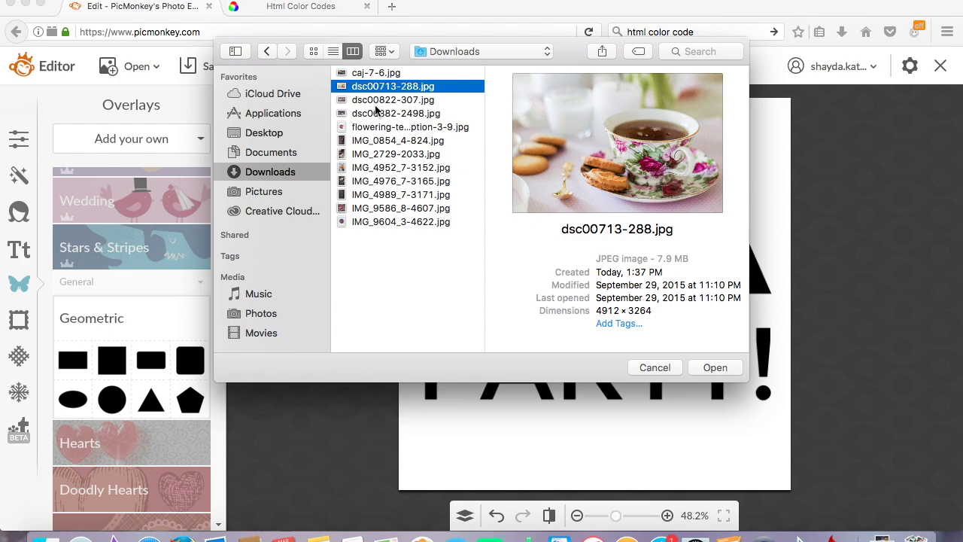
click(374, 166)
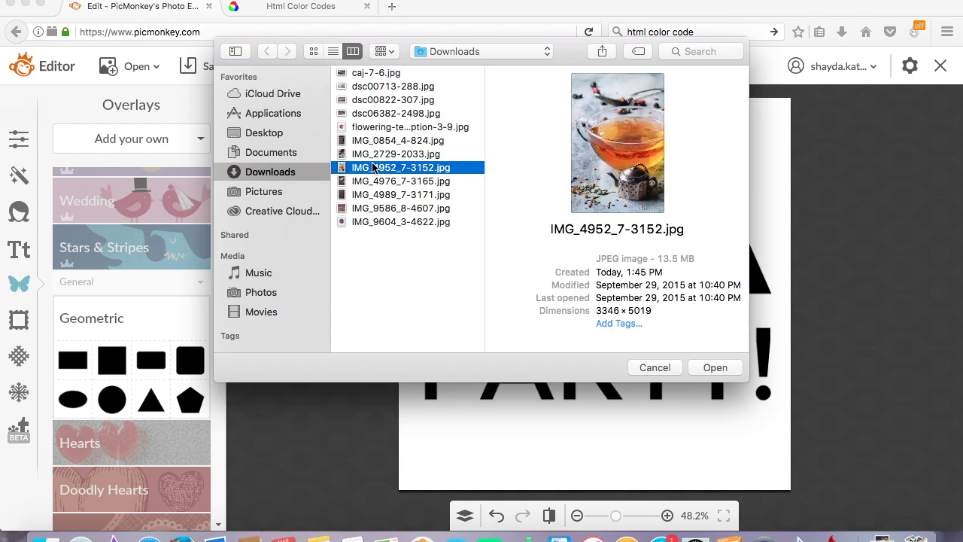
click(720, 369)
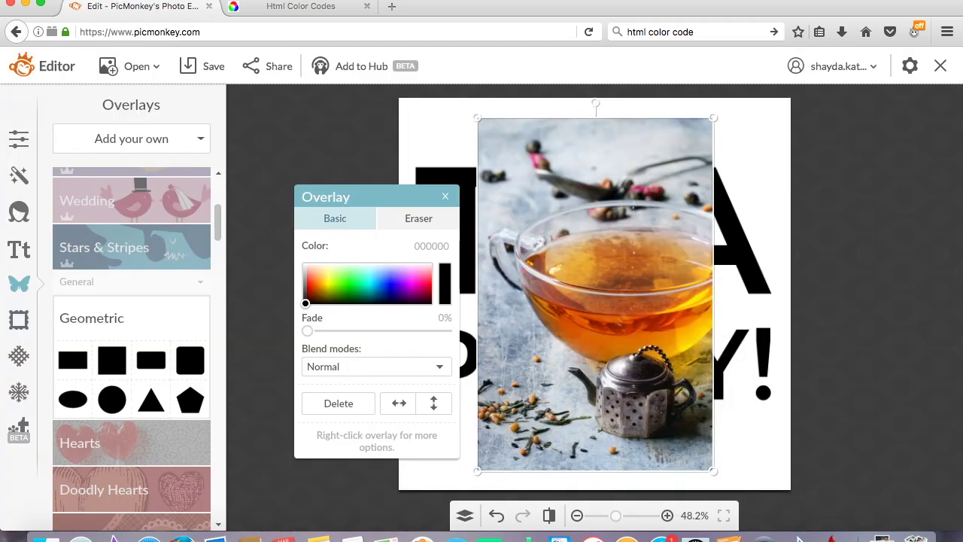
Enlarge and reposition the glass teacup photo overlay until it covers the whole canvas.
drag(618, 229, 535, 218)
drag(625, 449, 925, 519)
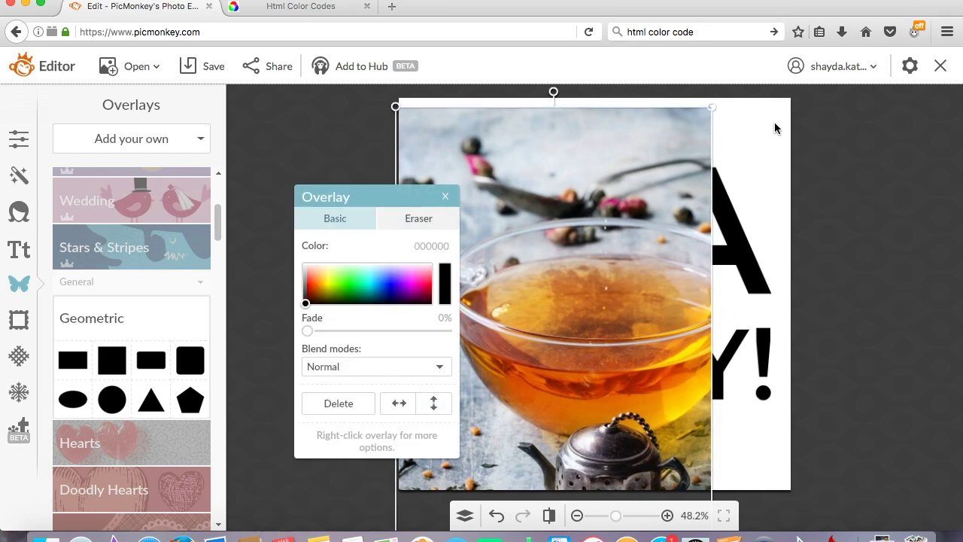
drag(713, 120, 785, 120)
drag(639, 181, 645, 206)
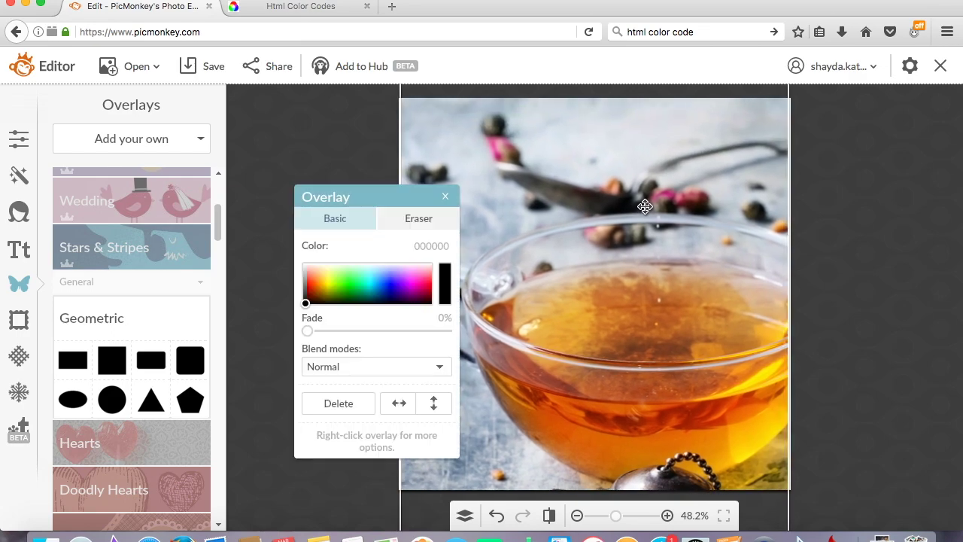
Set the teacup overlay's blend mode to Add, filling the black letters with the photo.
click(339, 368)
click(316, 404)
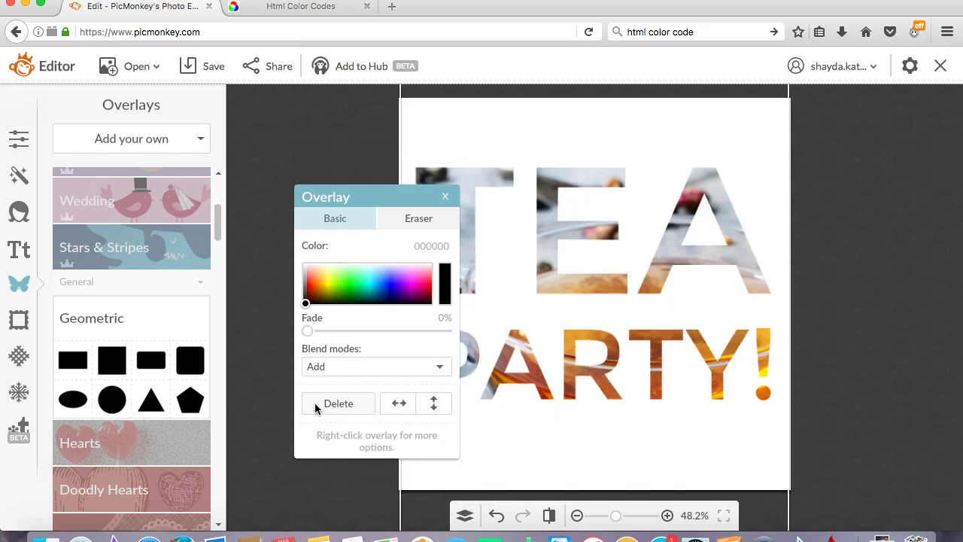
click(445, 197)
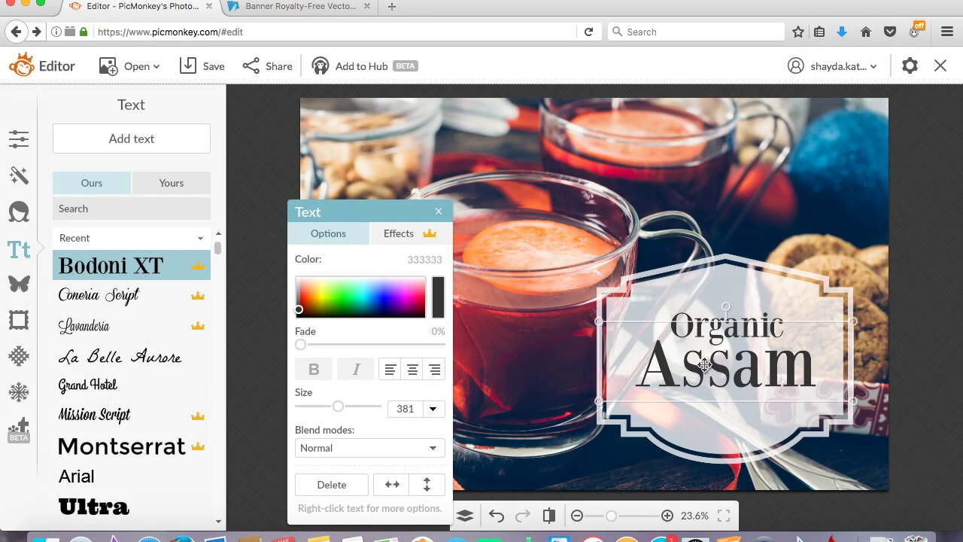
Move the word "Assam" slightly down beneath "Organic" inside the label on the red tea photo.
drag(706, 362, 706, 369)
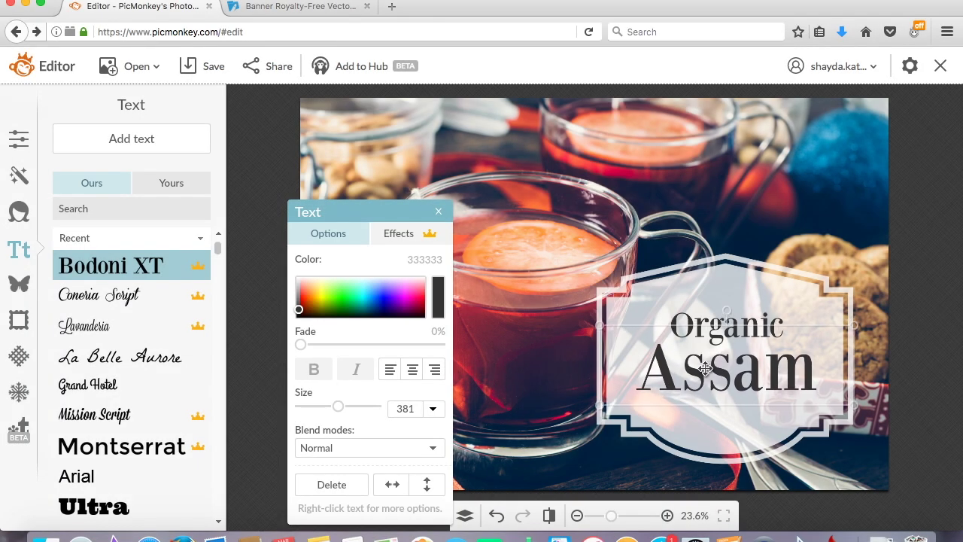
click(440, 211)
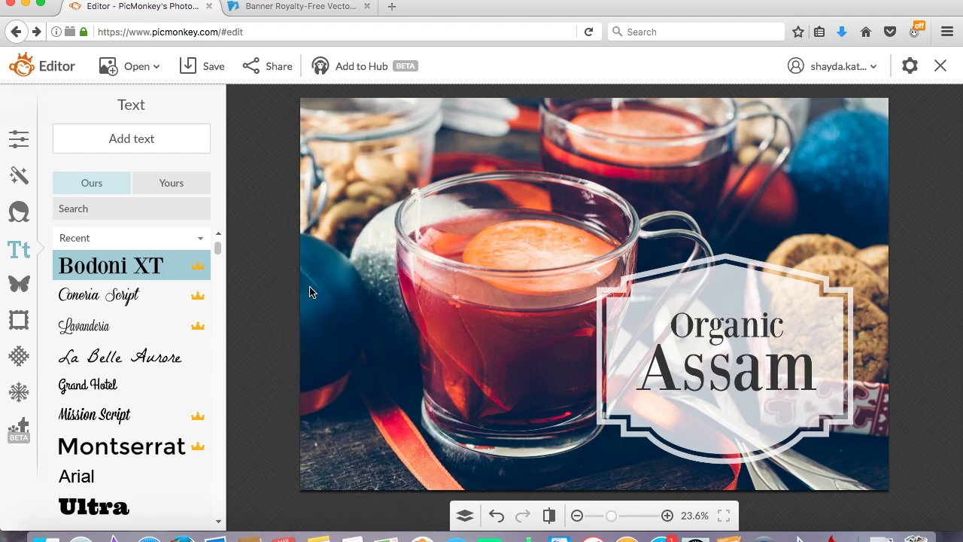